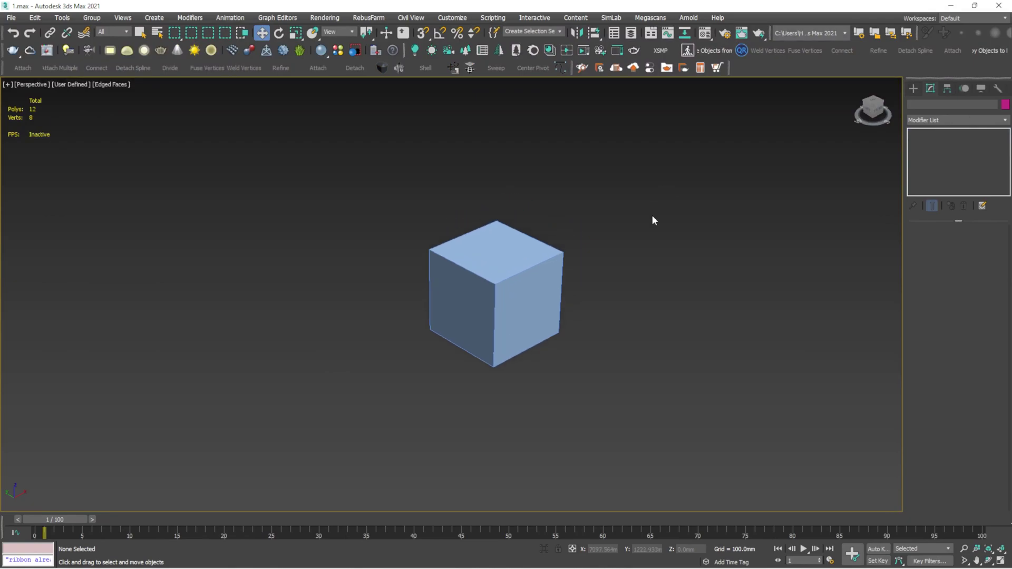
{"action": "scroll", "coordinate": [499, 276], "scroll_direction": "up", "scroll_amount": 2}
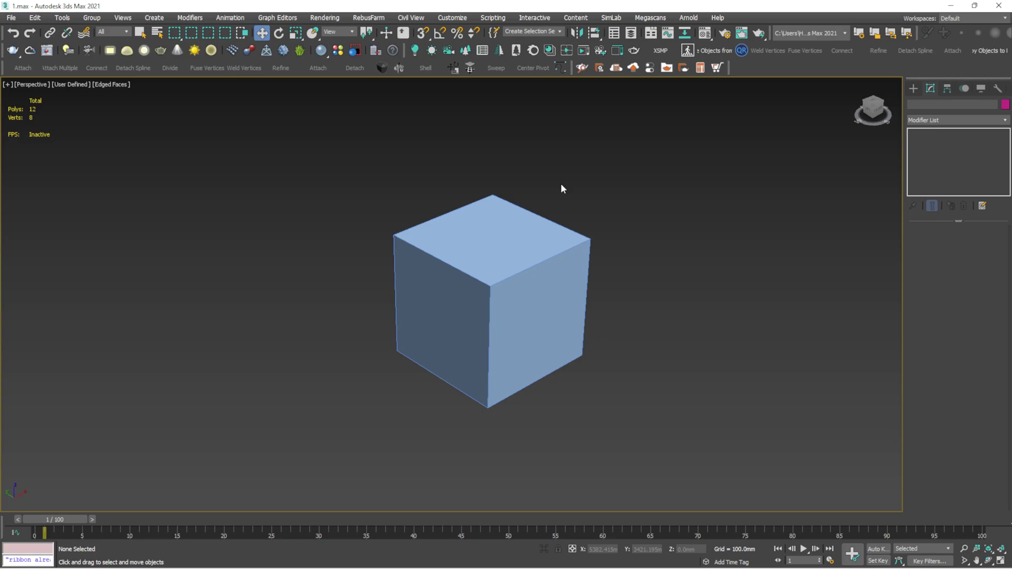
{"action": "scroll", "coordinate": [501, 226], "scroll_direction": "up", "scroll_amount": 4}
{"action": "scroll", "coordinate": [502, 225], "scroll_direction": "down", "scroll_amount": 4}
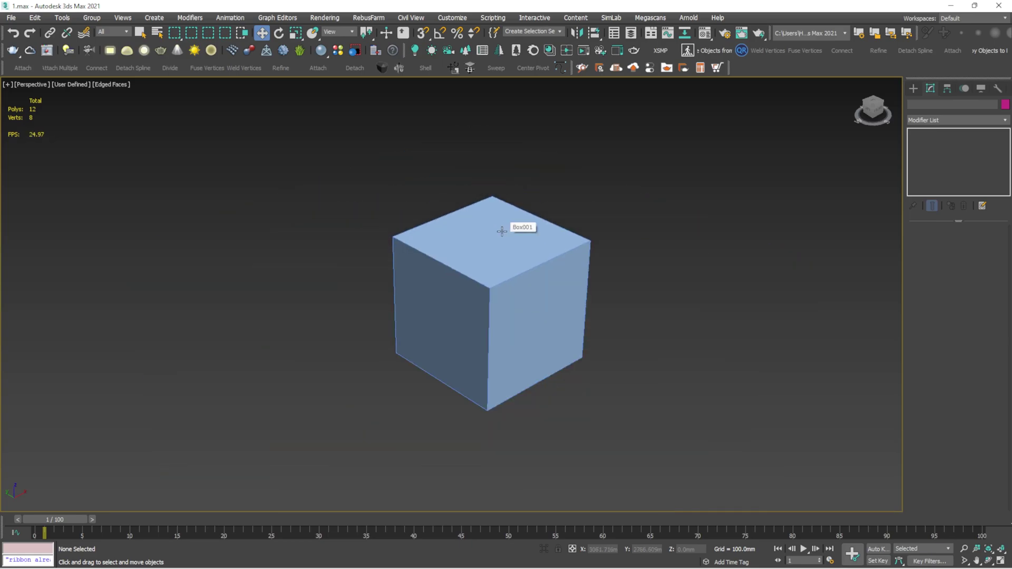
{"action": "left_click", "coordinate": [520, 249]}
{"action": "scroll", "coordinate": [520, 250], "scroll_direction": "up", "scroll_amount": 3}
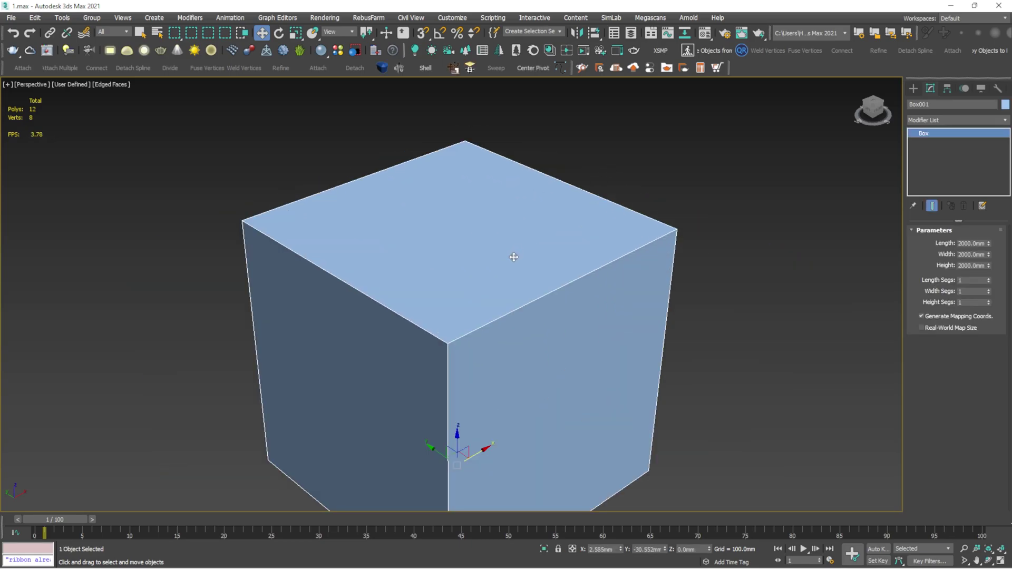
{"action": "left_click", "coordinate": [530, 219]}
{"action": "middle_click_drag", "start_coordinate": [525, 261], "coordinate": [513, 273]}
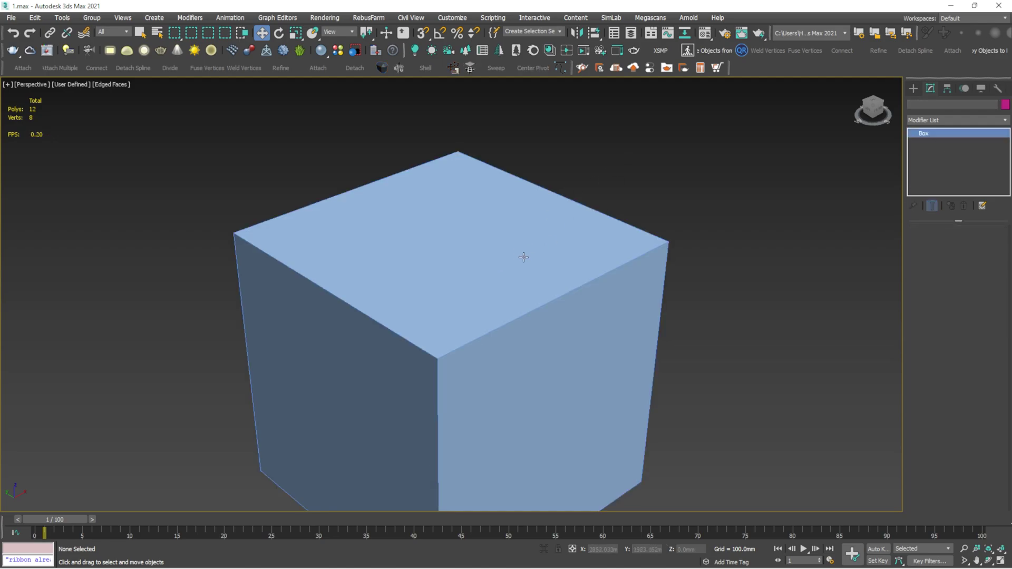
{"action": "scroll", "coordinate": [504, 268], "scroll_direction": "down", "scroll_amount": 3}
{"action": "middle_click_drag", "start_coordinate": [504, 268], "coordinate": [491, 240]}
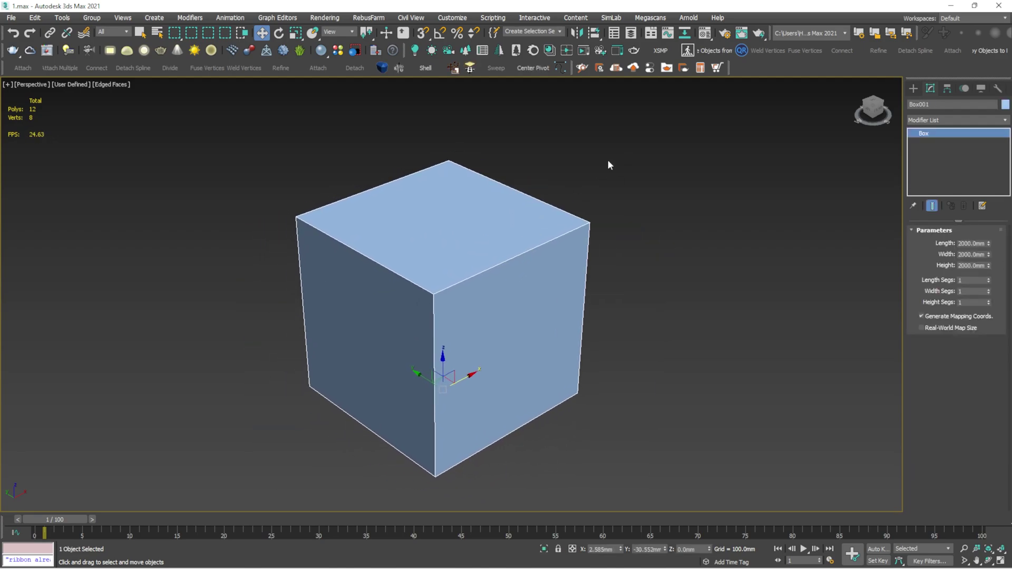
{"action": "left_click", "coordinate": [604, 194]}
{"action": "middle_click_drag", "start_coordinate": [572, 195], "coordinate": [590, 221]}
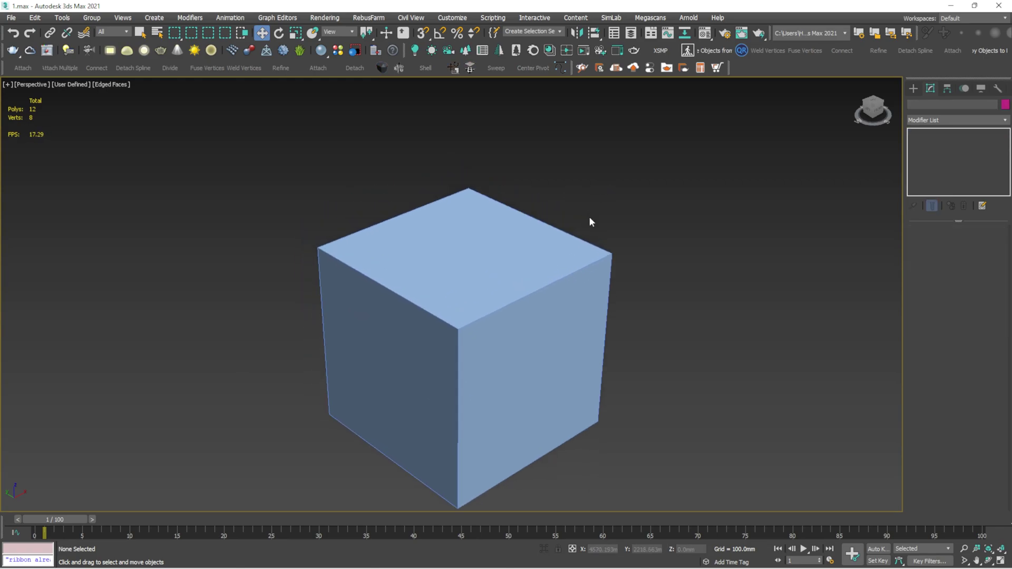
Toggle the perspective viewport between wireframe and shaded display several times, finishing in the shaded Edged Faces mode.
{"action": "key", "text": "F3"}
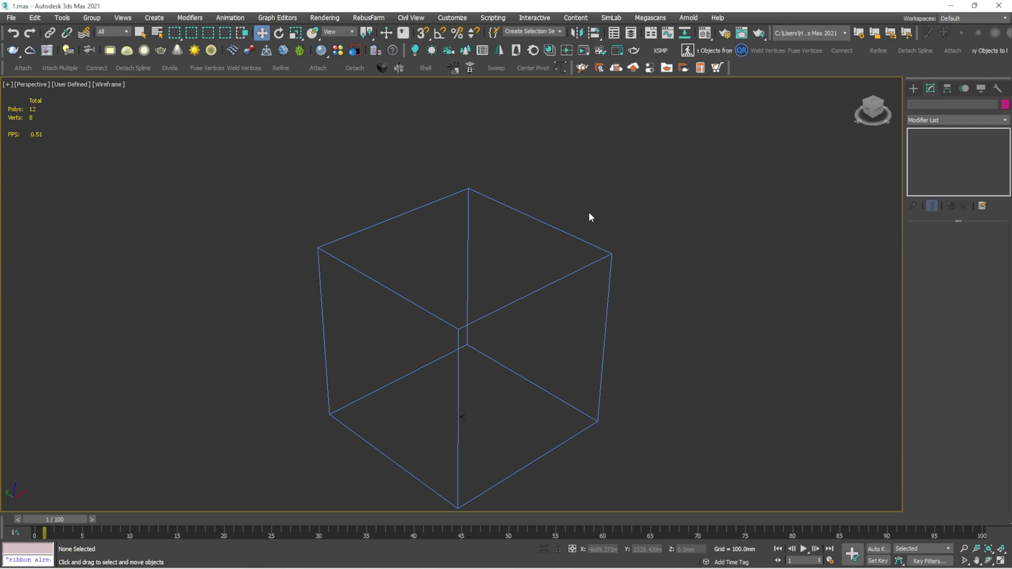
{"action": "key", "text": "F3"}
{"action": "key", "text": "F3"}
{"action": "middle_click_drag", "start_coordinate": [589, 216], "coordinate": [569, 179]}
{"action": "key", "text": "F3"}
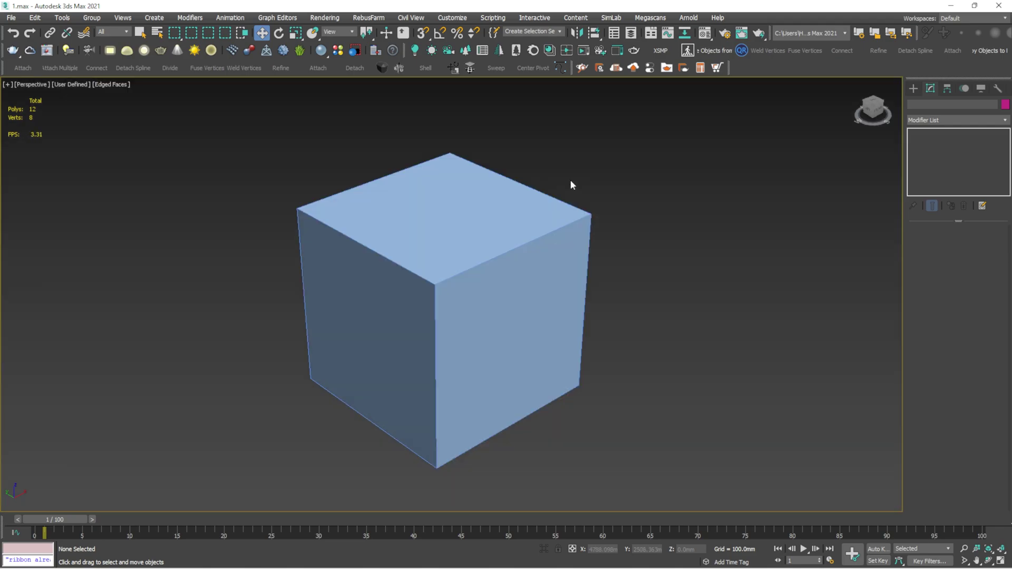
{"action": "key", "text": "F3"}
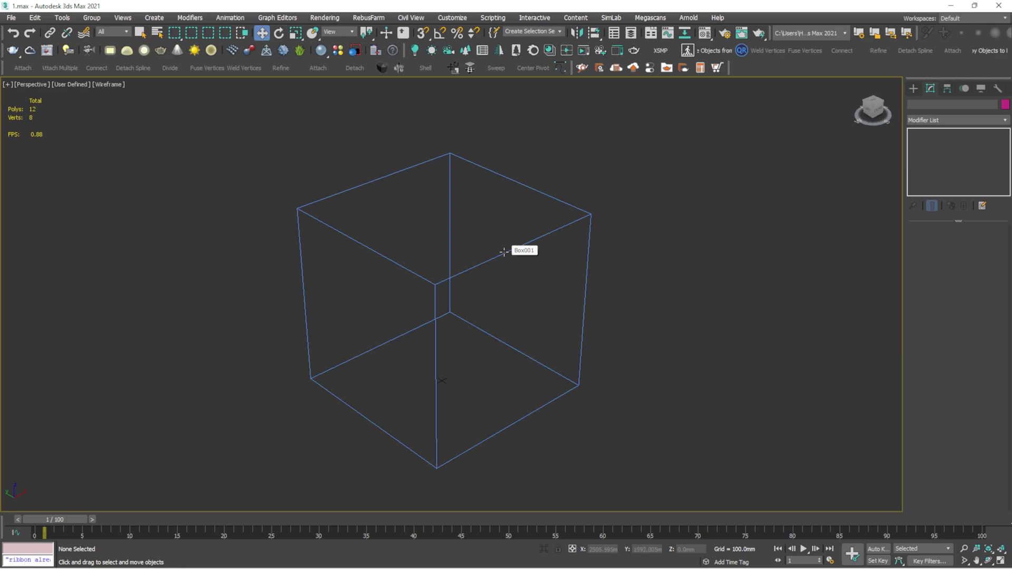
{"action": "key", "text": "F3"}
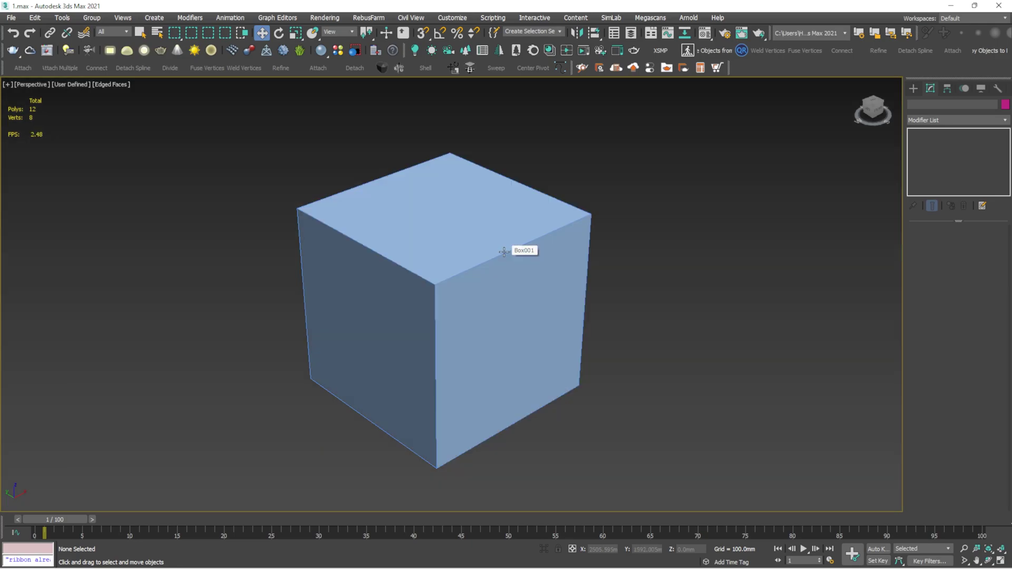
Select the box and view it in wireframe, returning to shaded display.
{"action": "left_click", "coordinate": [516, 248]}
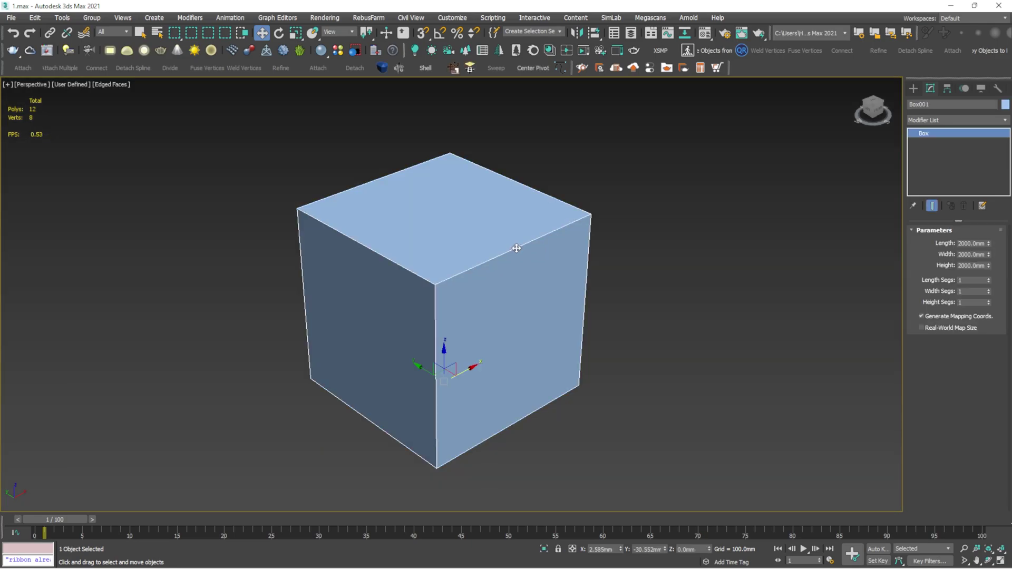
{"action": "key", "text": "F3"}
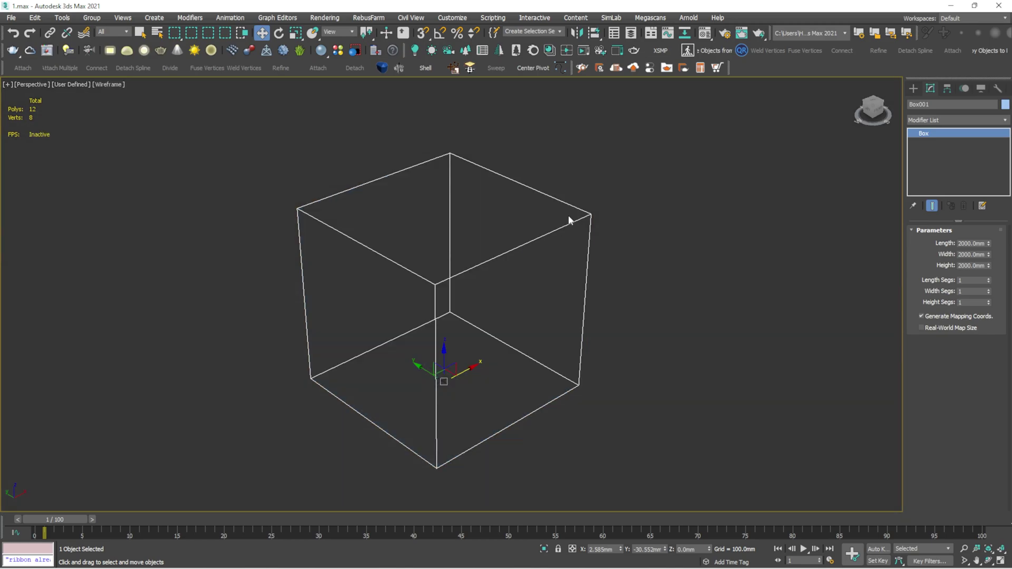
{"action": "key", "text": "F3"}
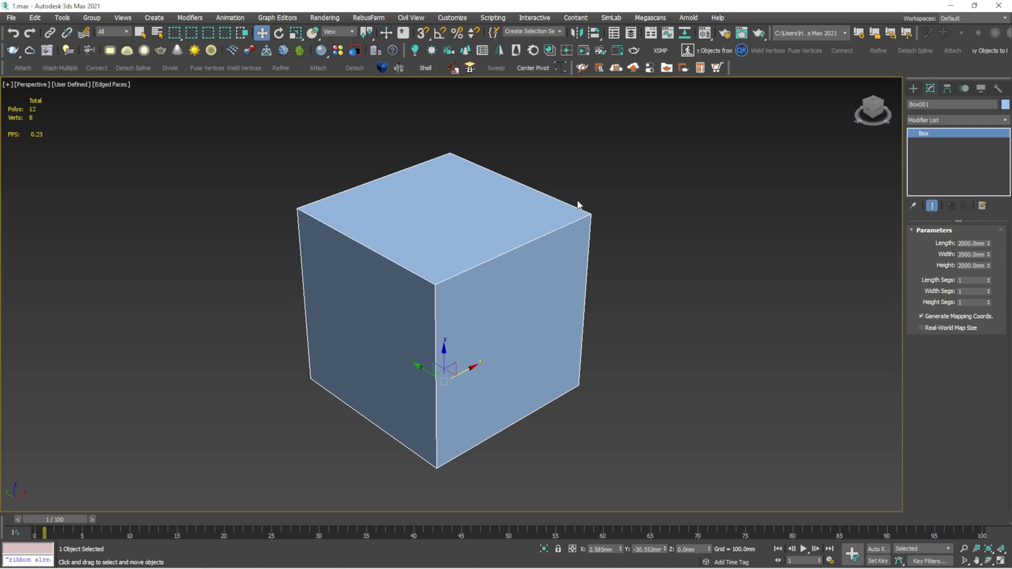
Toggle edged faces off and on for the selected box several times, finishing with the edges shown.
{"action": "key", "text": "F4"}
{"action": "key", "text": "F4"}
{"action": "key", "text": "F4"}
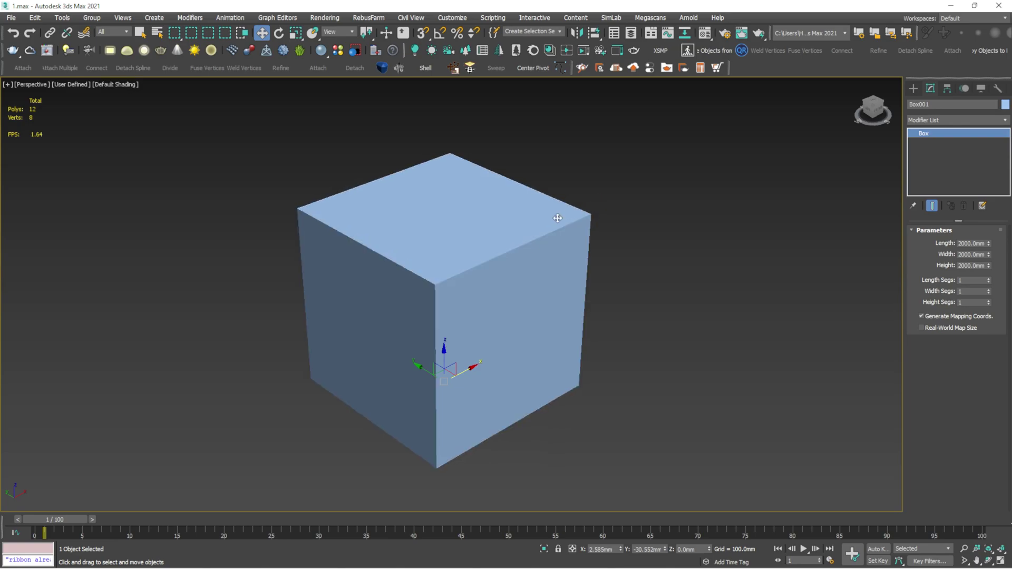
{"action": "key", "text": "F4"}
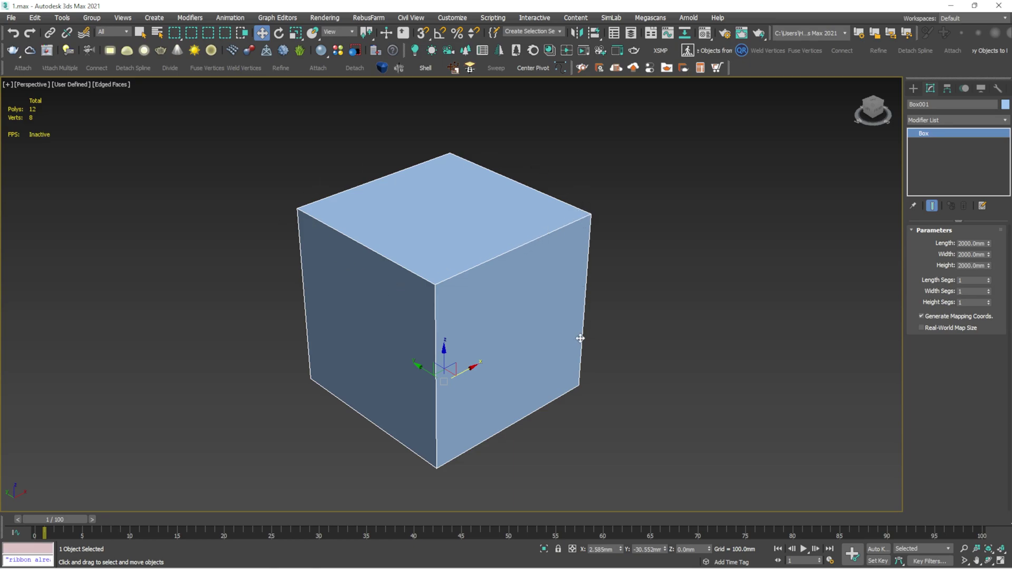
{"action": "key", "text": "F4"}
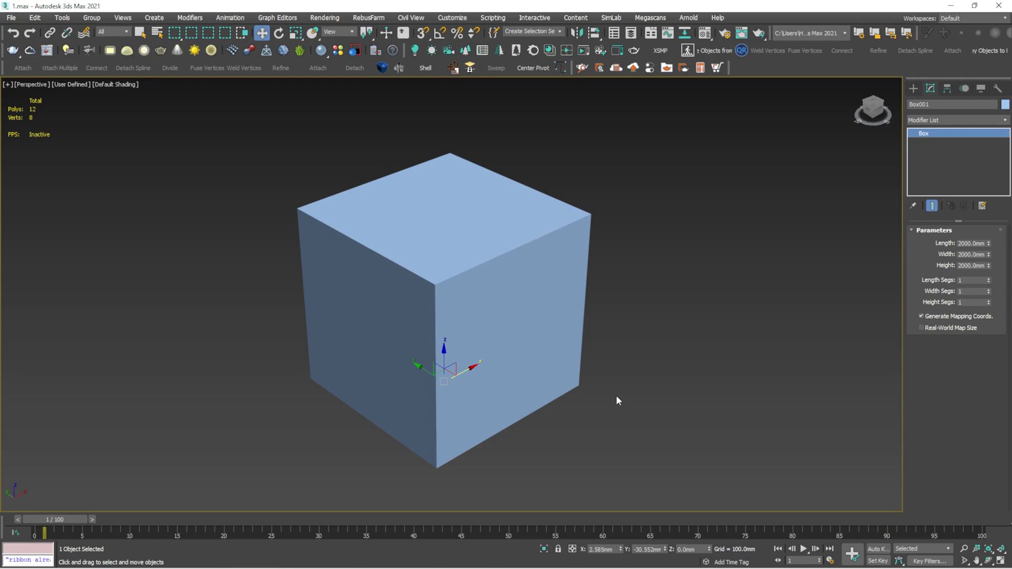
{"action": "key", "text": "F4"}
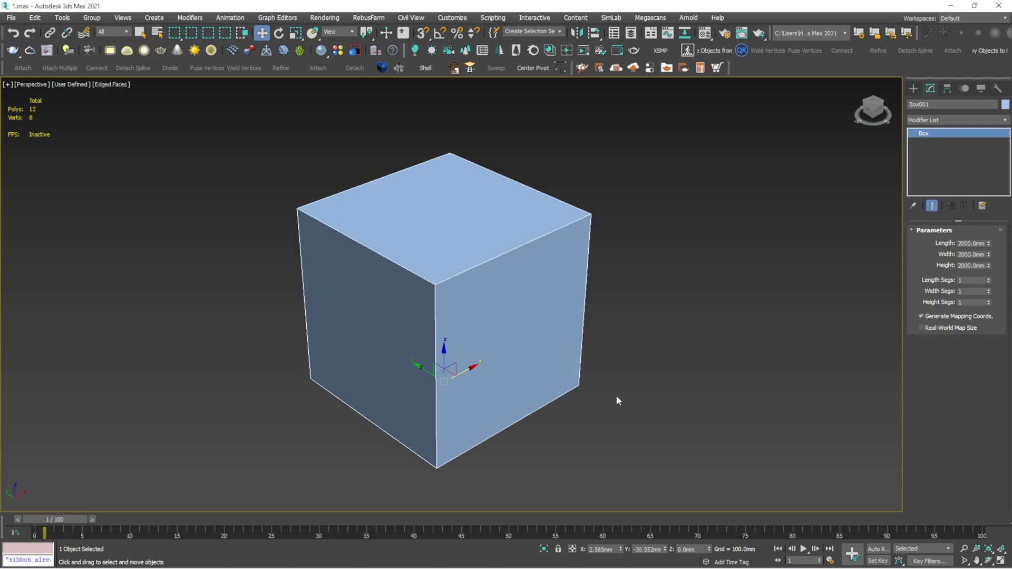
{"action": "key", "text": "F4"}
{"action": "key", "text": "F4"}
Render the perspective view of the box and close the rendered frame window.
{"action": "key", "text": "shift+q"}
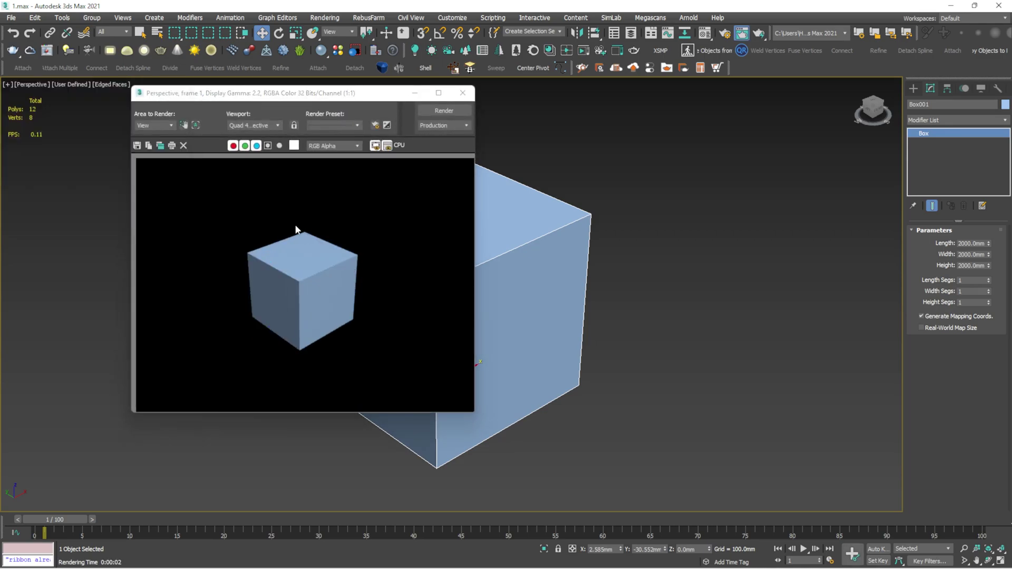
{"action": "left_click", "coordinate": [460, 95]}
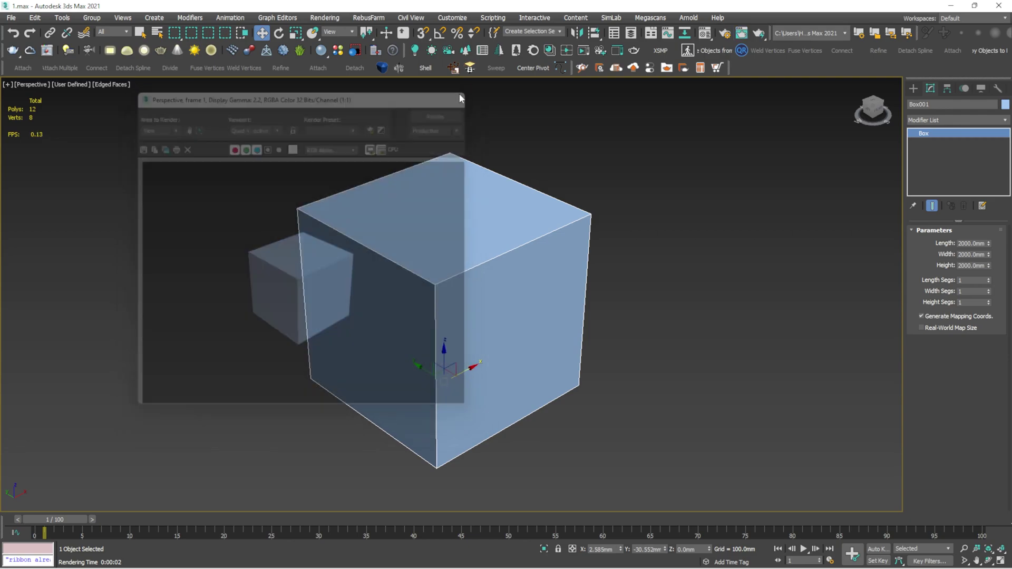
Open the Render Setup dialog to view the common render parameters, and close it without changes.
{"action": "key", "text": "F10"}
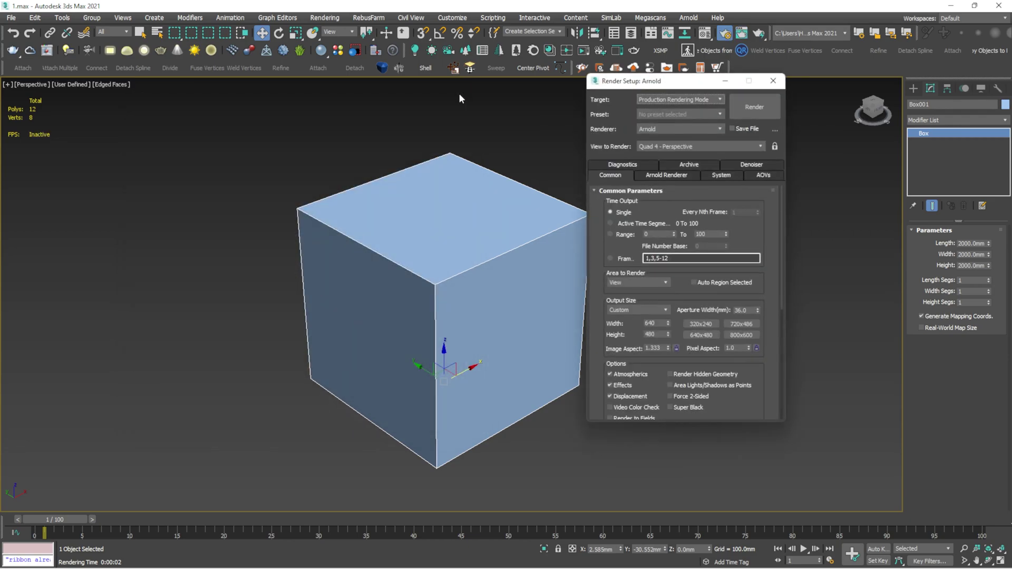
{"action": "left_click_drag", "start_coordinate": [681, 84], "coordinate": [695, 112]}
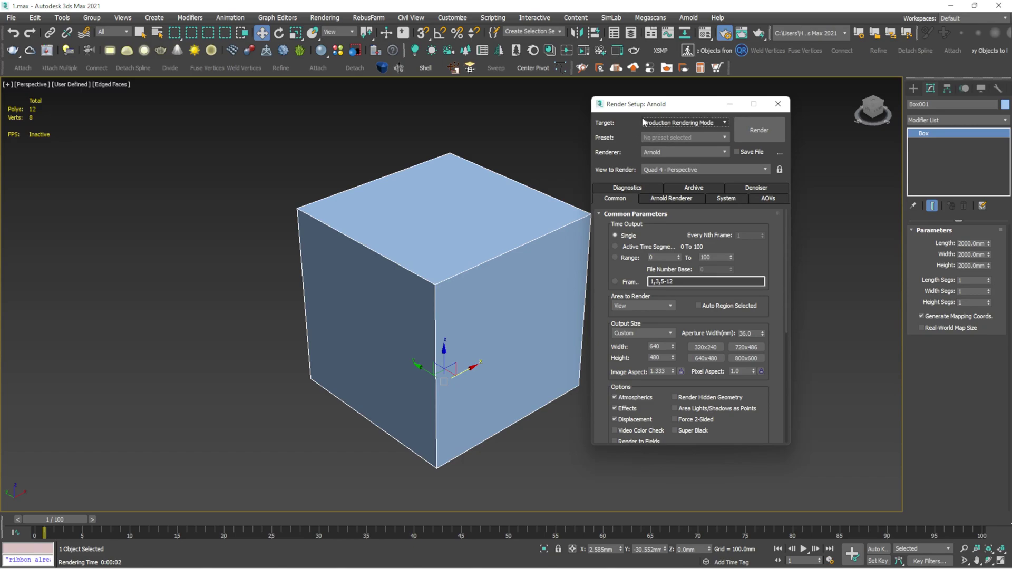
{"action": "left_click", "coordinate": [779, 104]}
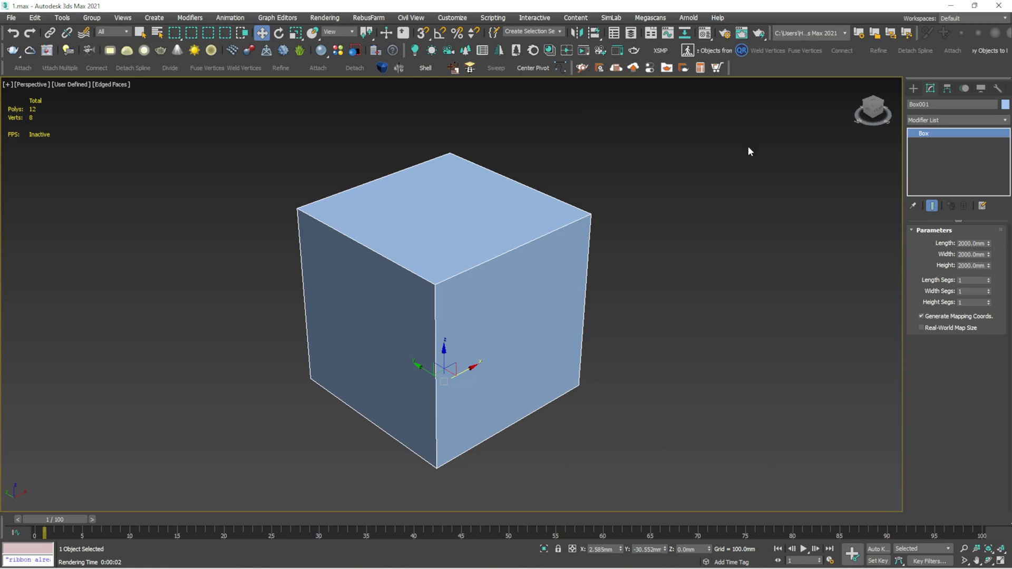
Open the MAXScript Listener, shift it away from the box to view it, and close it.
{"action": "key", "text": "F11"}
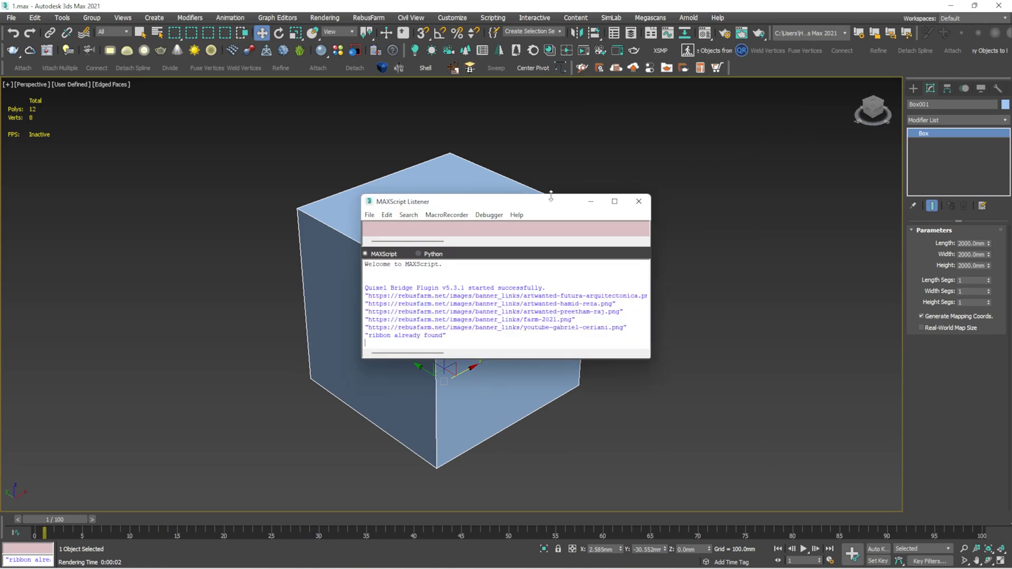
{"action": "left_click_drag", "start_coordinate": [538, 204], "coordinate": [241, 165]}
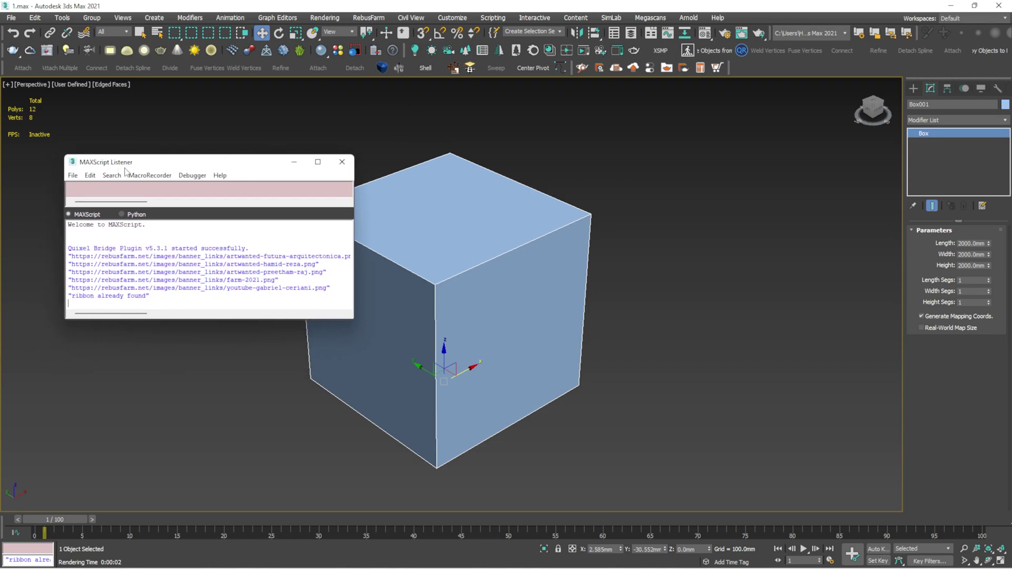
{"action": "left_click", "coordinate": [343, 166]}
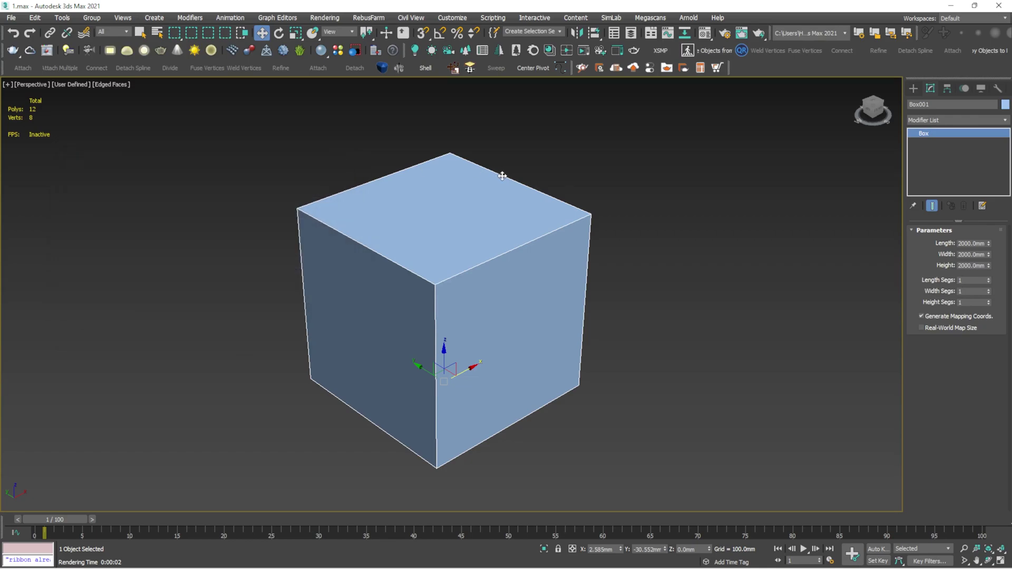
Open the Move Transform Type-In for the selected box and place the dialog clear of the box.
{"action": "key", "text": "F12"}
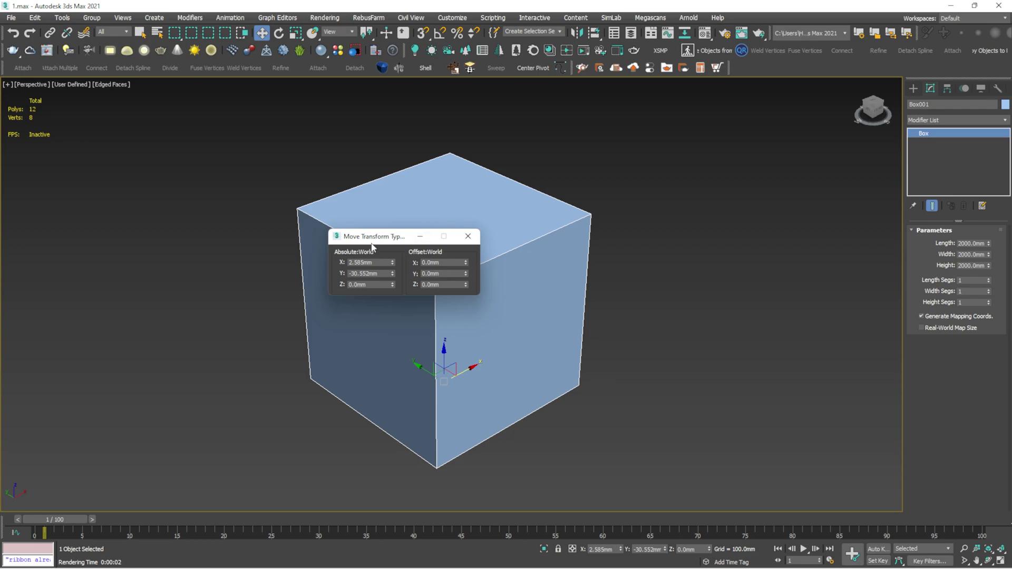
{"action": "left_click_drag", "start_coordinate": [373, 243], "coordinate": [703, 271]}
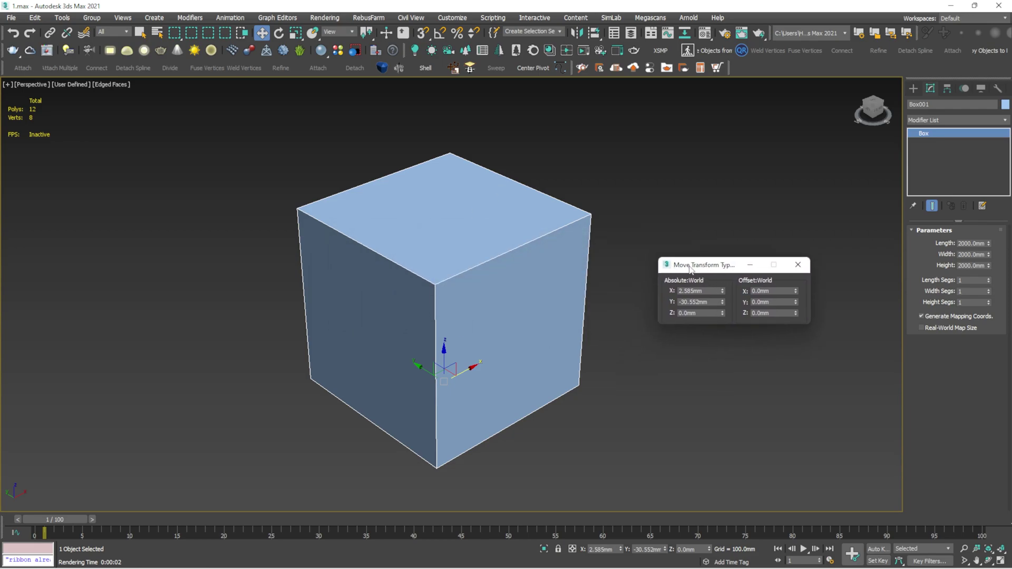
{"action": "scroll", "coordinate": [560, 240], "scroll_direction": "down", "scroll_amount": 3}
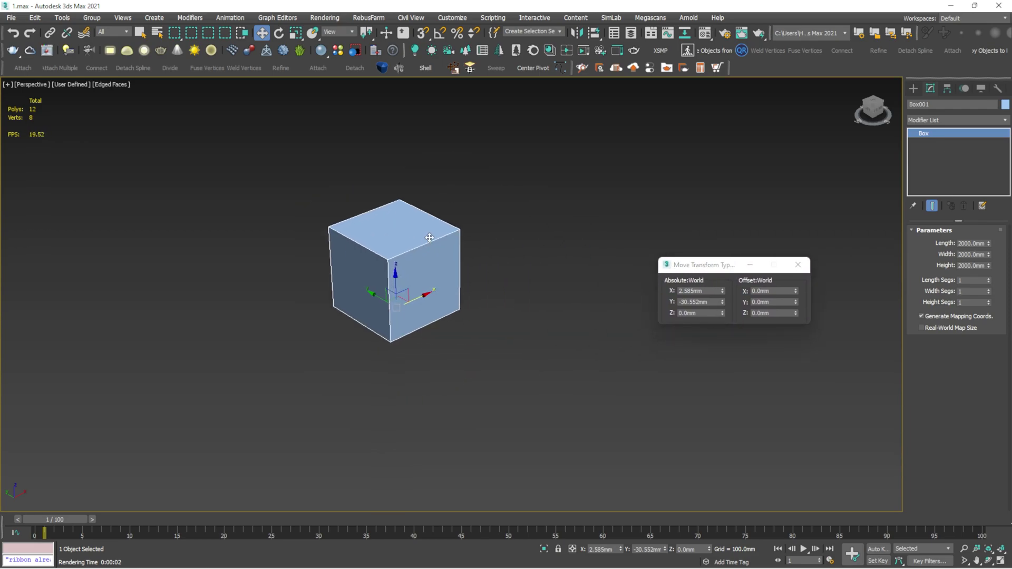
{"action": "key", "text": "ctrl+d"}
{"action": "left_click", "coordinate": [397, 258]}
{"action": "scroll", "coordinate": [388, 275], "scroll_direction": "up", "scroll_amount": 5}
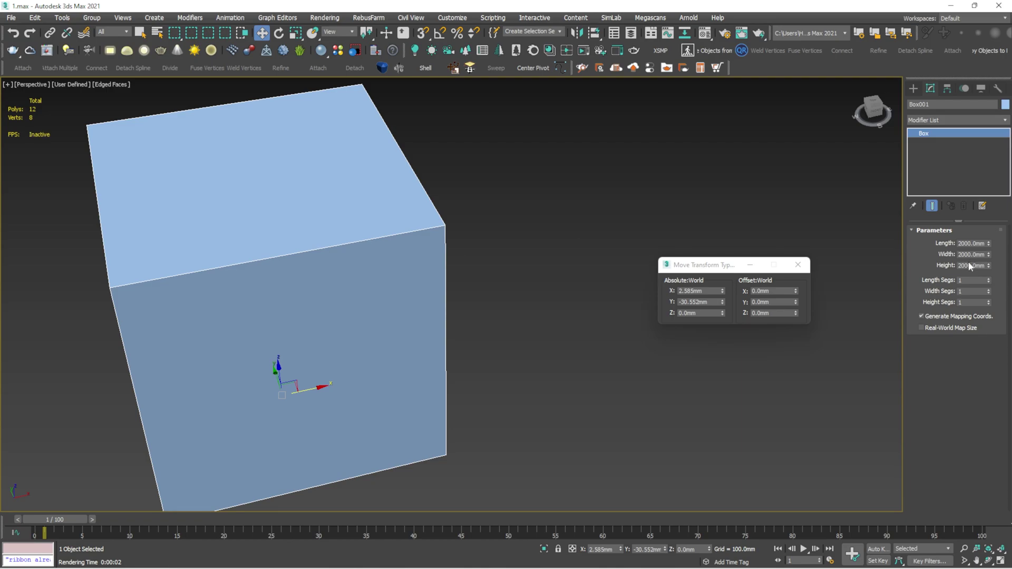
{"action": "scroll", "coordinate": [554, 185], "scroll_direction": "down", "scroll_amount": 4}
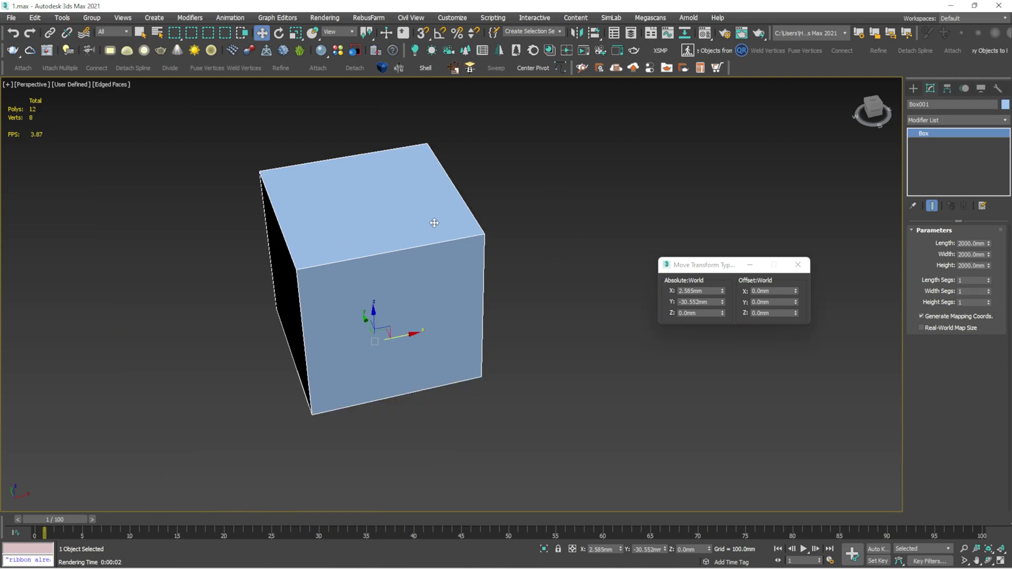
{"action": "middle_click_drag", "start_coordinate": [433, 226], "coordinate": [467, 235], "text": "alt"}
{"action": "key", "text": "super"}
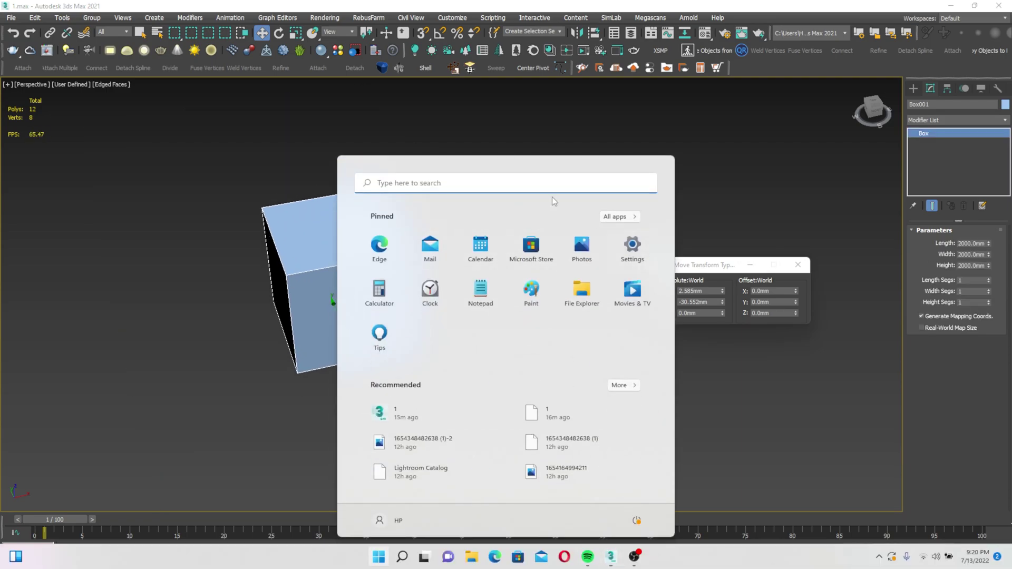
{"action": "key", "text": "Escape"}
{"action": "left_click", "coordinate": [373, 244]}
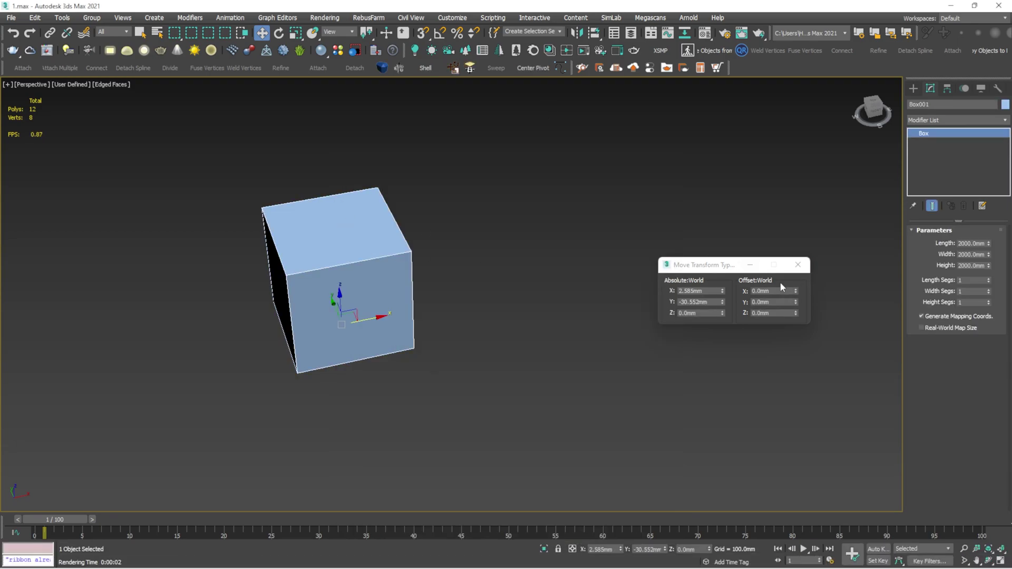
Move the selected box 1000 mm along the world X axis using the offset value.
{"action": "mouse_move", "coordinate": [796, 291]}
{"action": "left_mouse_down"}
{"action": "mouse_move", "coordinate": [791, 248]}
{"action": "mouse_move", "coordinate": [796, 291]}
{"action": "left_mouse_up"}
{"action": "double_click", "coordinate": [761, 291]}
{"action": "type", "text": "1000"}
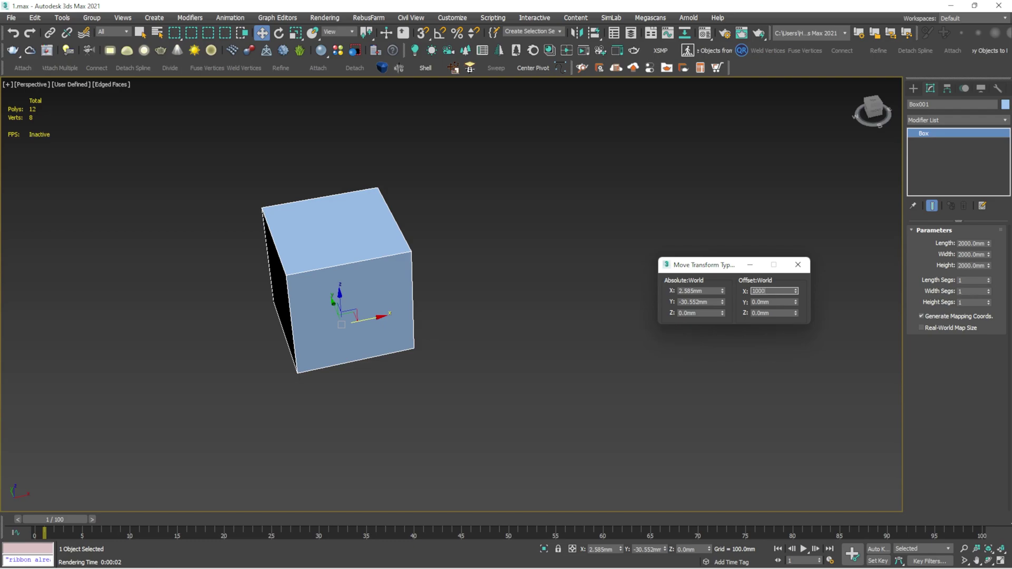
{"action": "key", "text": "Return"}
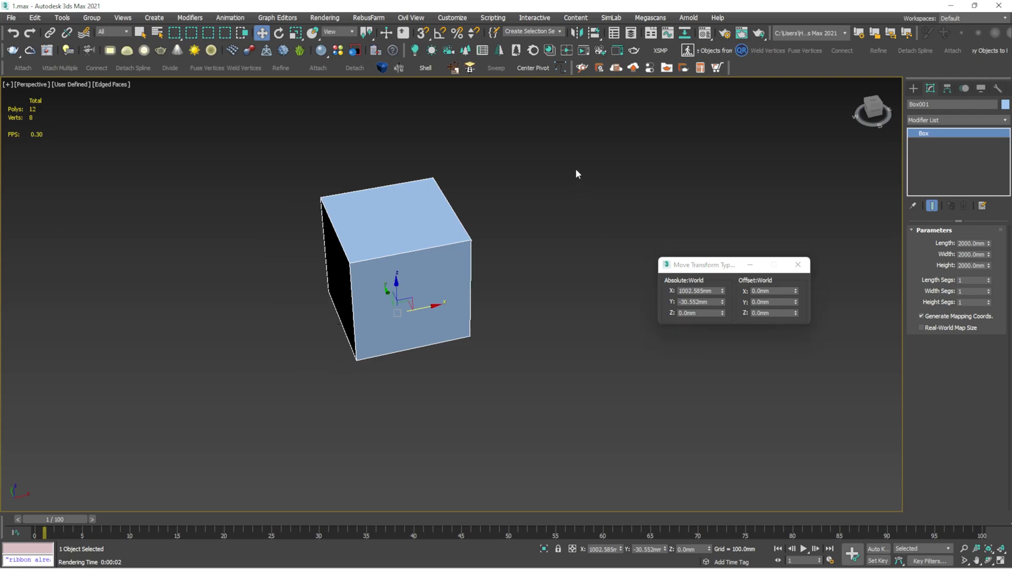
{"action": "middle_click_drag", "start_coordinate": [401, 294], "coordinate": [409, 274], "text": "alt"}
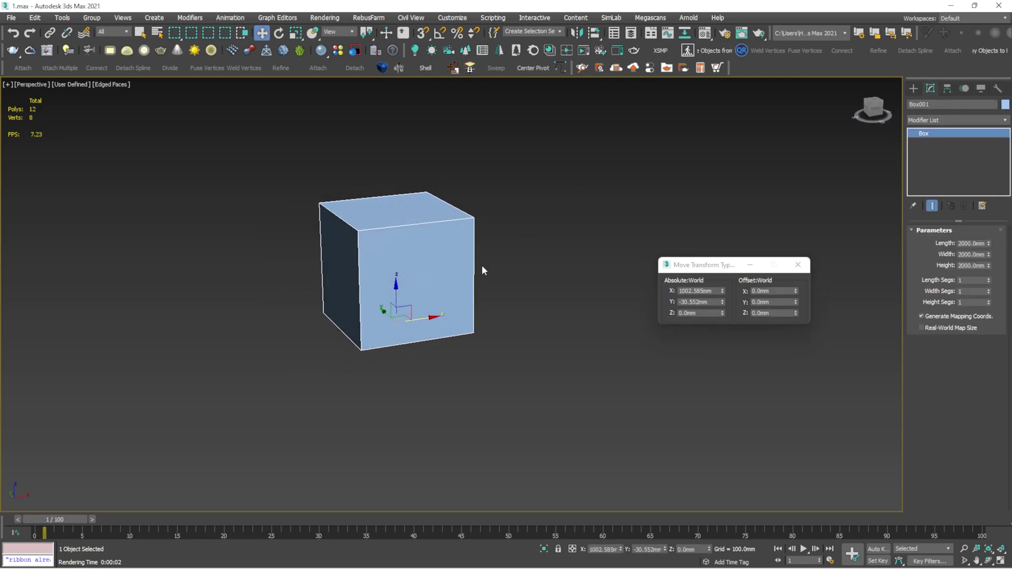
Close the Move Transform Type-In dialog and deselect the box.
{"action": "left_click", "coordinate": [505, 217]}
{"action": "left_click", "coordinate": [406, 267]}
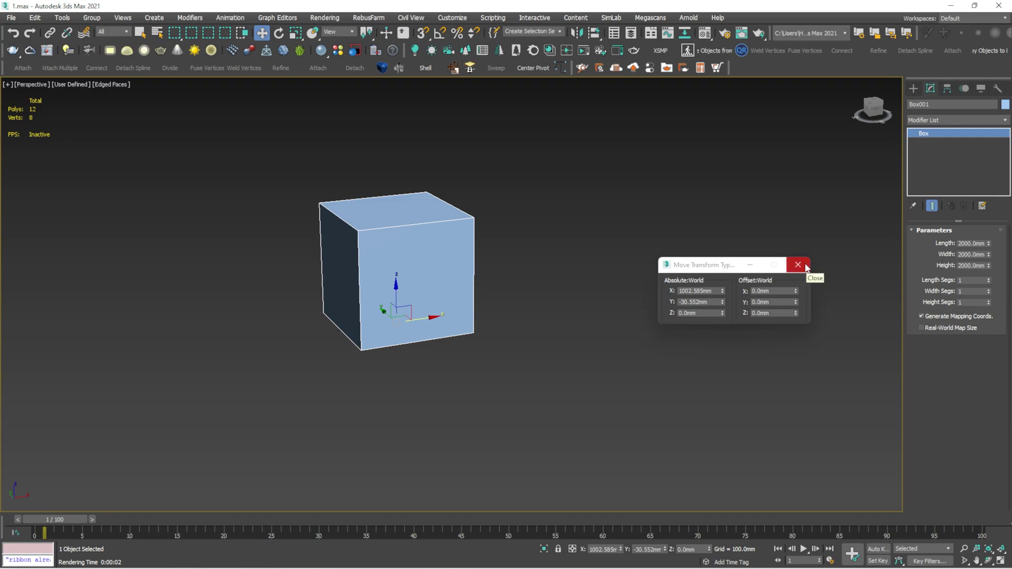
{"action": "left_click", "coordinate": [805, 267]}
{"action": "left_click", "coordinate": [678, 214]}
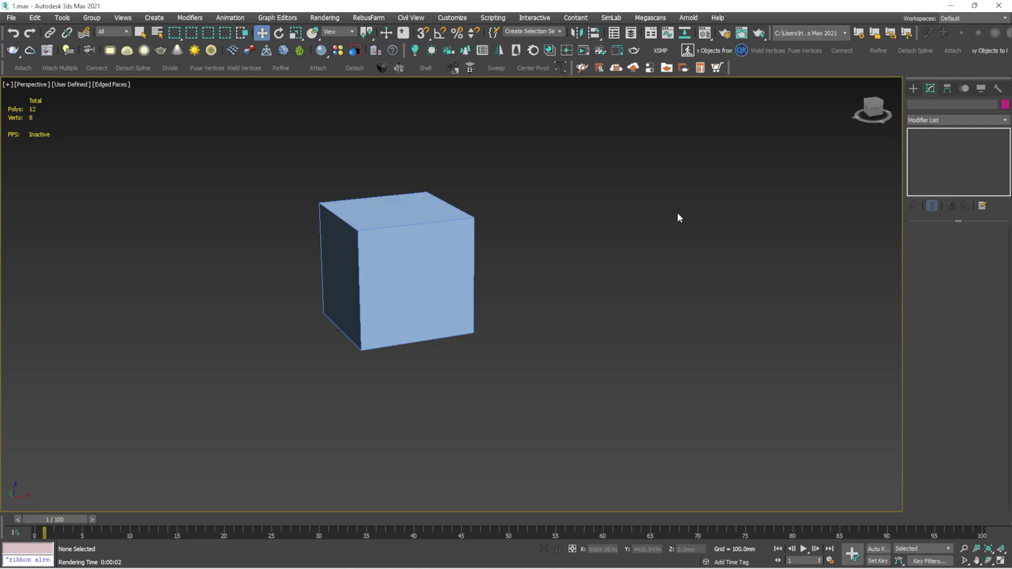
Activate the Select Object tool and select the box in the Perspective view.
{"action": "key", "text": "q"}
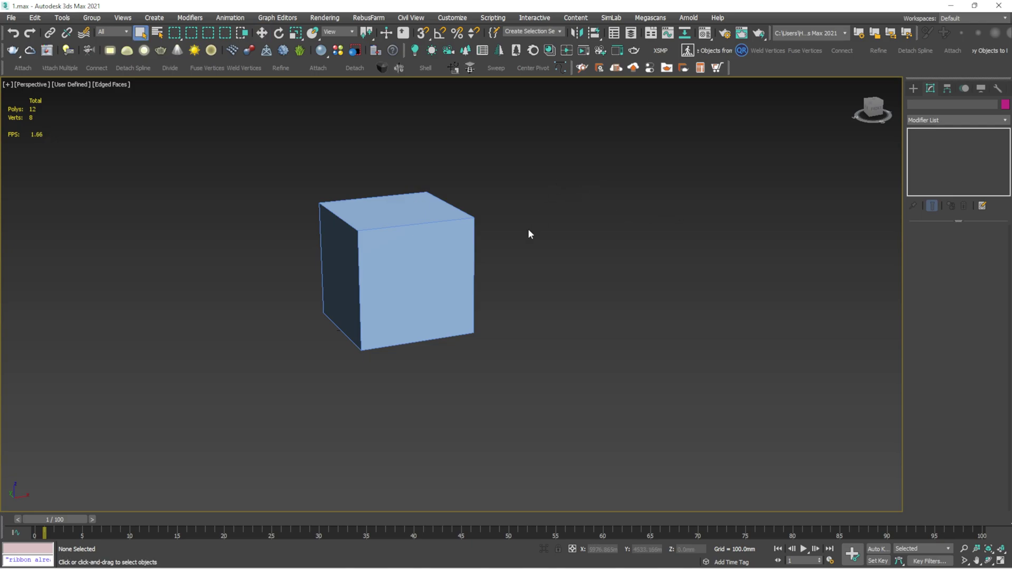
{"action": "key", "text": "q"}
{"action": "left_click", "coordinate": [387, 230]}
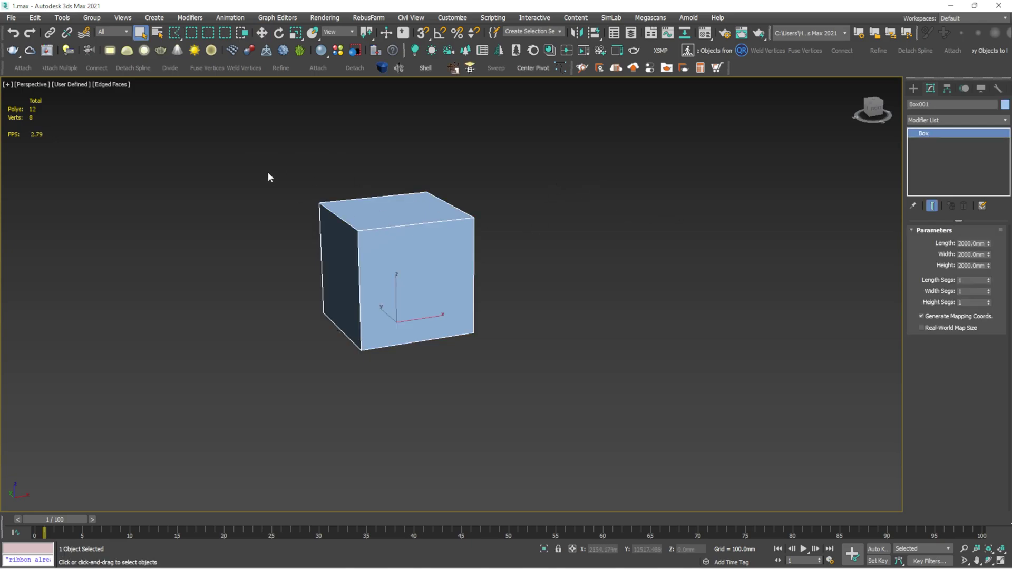
Set the selection region to rectangular and try a rectangular selection across the box.
{"action": "left_click", "coordinate": [175, 34]}
{"action": "mouse_move", "coordinate": [175, 37]}
{"action": "left_mouse_down"}
{"action": "mouse_move", "coordinate": [176, 126]}
{"action": "mouse_move", "coordinate": [178, 56]}
{"action": "left_mouse_up"}
{"action": "left_click_drag", "start_coordinate": [345, 245], "coordinate": [503, 382]}
{"action": "left_click_drag", "start_coordinate": [581, 415], "coordinate": [587, 436]}
Set the selection region to circular and try several circular selections around the box.
{"action": "left_click_drag", "start_coordinate": [174, 32], "coordinate": [174, 71]}
{"action": "left_click_drag", "start_coordinate": [277, 146], "coordinate": [527, 368]}
{"action": "left_click_drag", "start_coordinate": [400, 244], "coordinate": [533, 412]}
{"action": "left_click_drag", "start_coordinate": [583, 181], "coordinate": [457, 271]}
{"action": "left_click_drag", "start_coordinate": [520, 178], "coordinate": [286, 397]}
Set the selection region to fence and try outlining a polygonal selection around the box.
{"action": "left_click_drag", "start_coordinate": [174, 33], "coordinate": [176, 91]}
{"action": "left_click", "coordinate": [297, 163]}
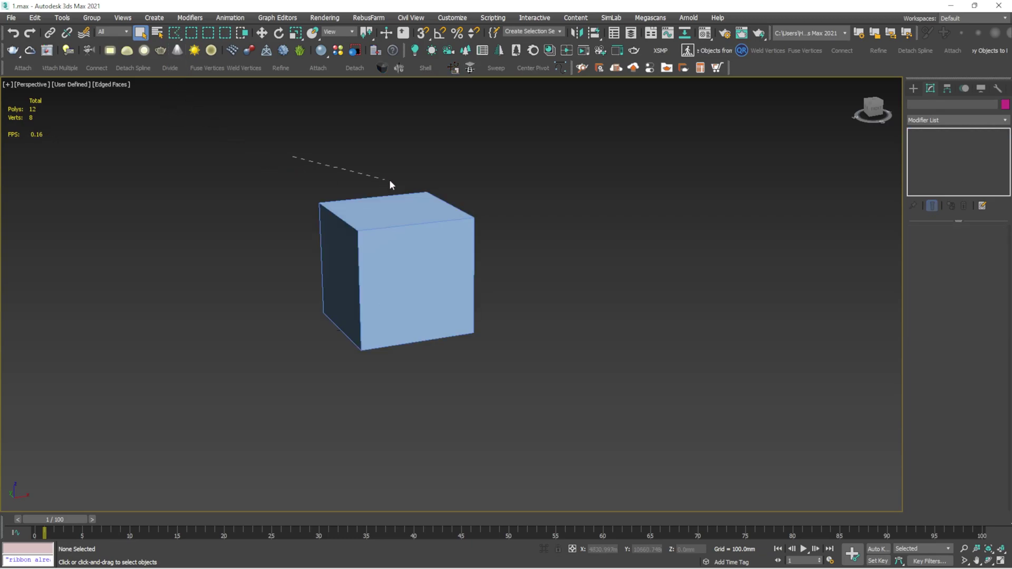
{"action": "left_click", "coordinate": [488, 174]}
{"action": "left_click_drag", "start_coordinate": [292, 156], "coordinate": [294, 156]}
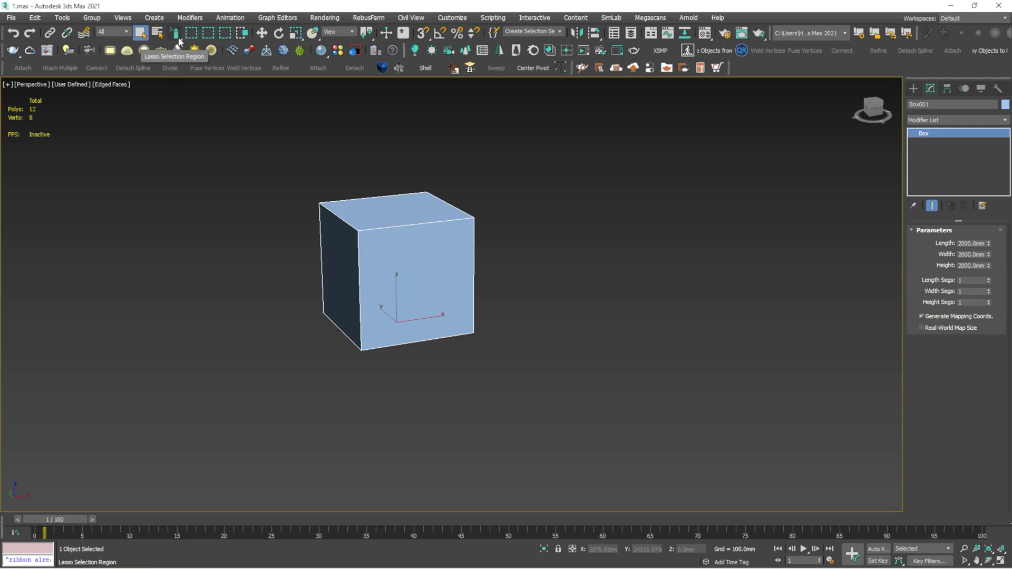
Cycle through the selection region shapes back to the rectangular region.
{"action": "key", "text": "ctrl+f"}
{"action": "key", "text": "ctrl+f"}
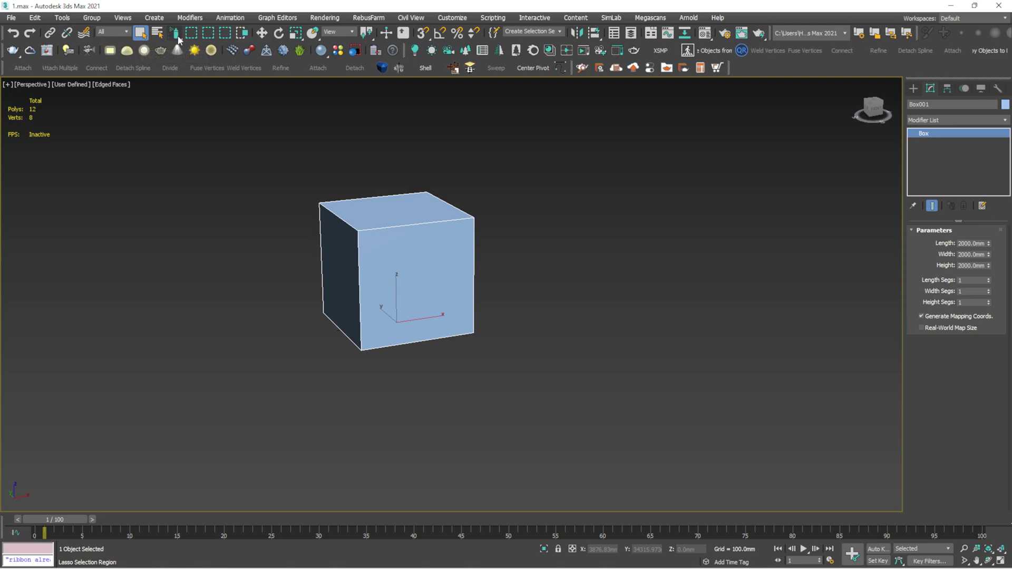
{"action": "key", "text": "ctrl+f"}
Show the Move gizmo on the box, and rotate the box about 8.5 degrees around the Z axis.
{"action": "key", "text": "w"}
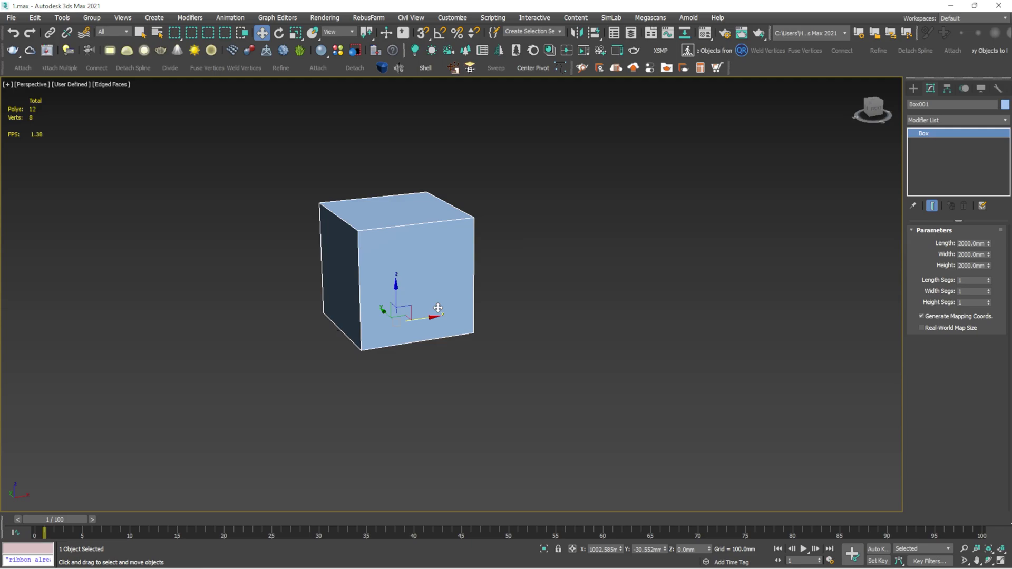
{"action": "scroll", "coordinate": [474, 284], "scroll_direction": "down", "scroll_amount": 4}
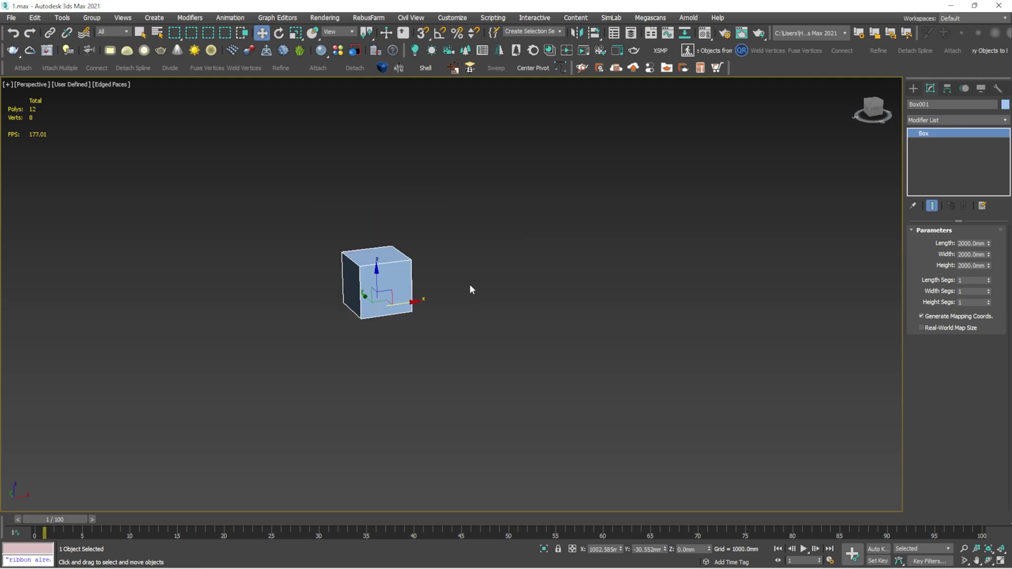
{"action": "key", "text": "e"}
{"action": "scroll", "coordinate": [347, 301], "scroll_direction": "up", "scroll_amount": 4}
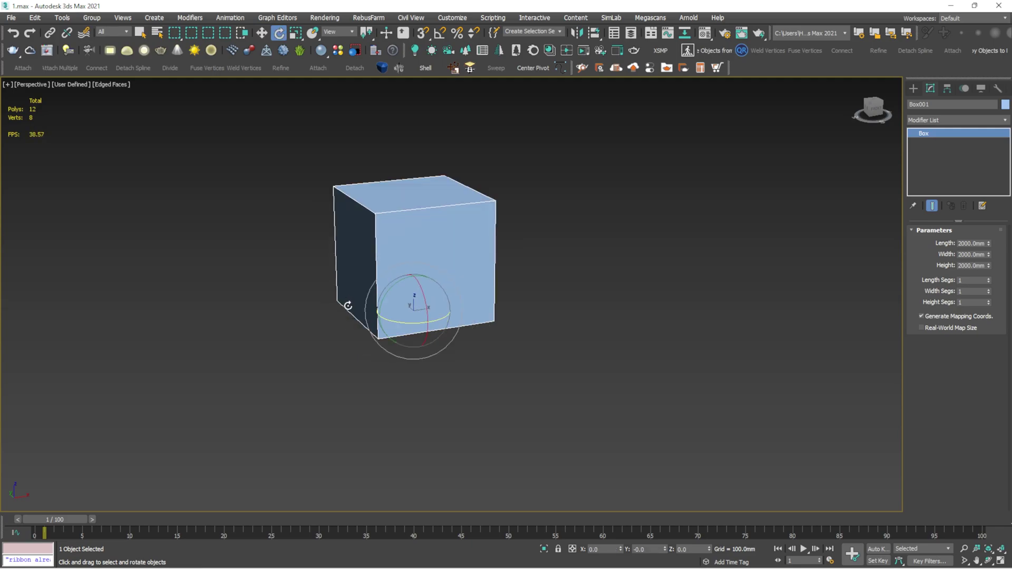
{"action": "mouse_move", "coordinate": [407, 323]}
{"action": "left_mouse_down"}
{"action": "mouse_move", "coordinate": [424, 329]}
{"action": "mouse_move", "coordinate": [416, 330]}
{"action": "left_mouse_up"}
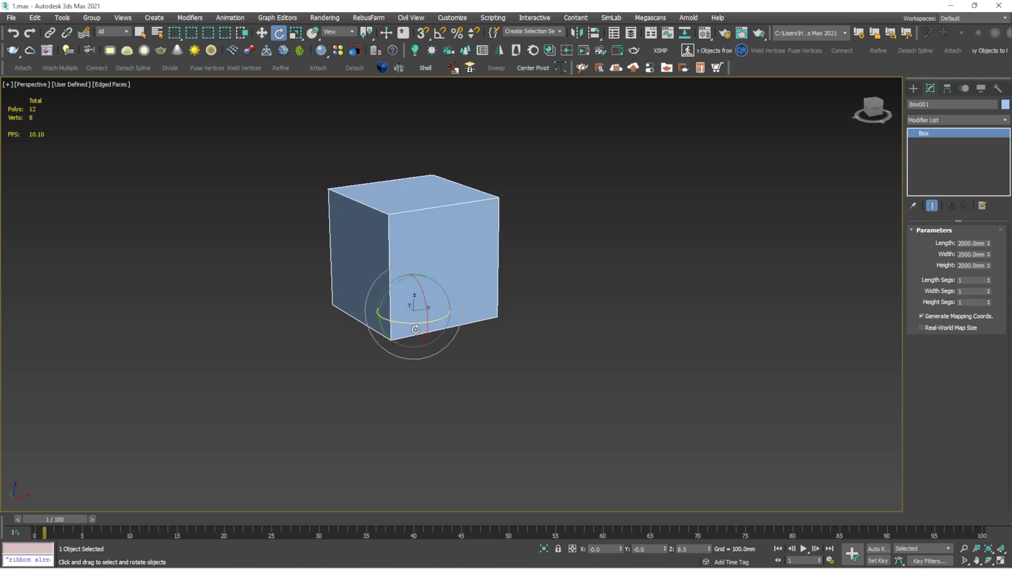
Move the box freehand along the X axis to about X 1344 mm.
{"action": "key", "text": "w"}
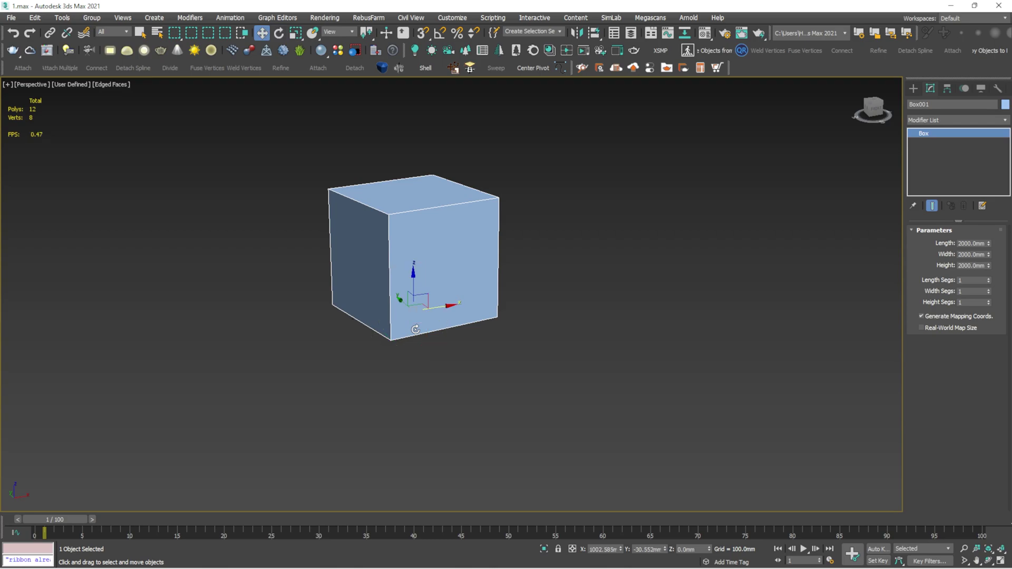
{"action": "left_click_drag", "start_coordinate": [449, 306], "coordinate": [428, 319]}
{"action": "key", "text": "ctrl+z"}
Rotate the box to about -1.3 degrees around Z, and undo a trial rotation around its Y axis.
{"action": "key", "text": "e"}
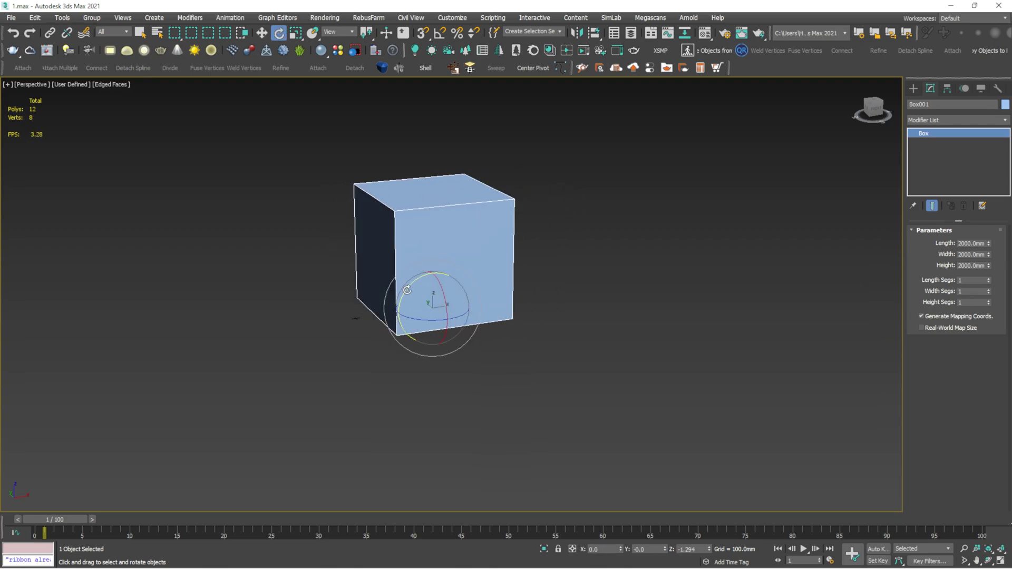
{"action": "left_click_drag", "start_coordinate": [416, 285], "coordinate": [415, 279]}
{"action": "key", "text": "ctrl+z"}
Try scaling the box uniformly with the Scale gizmo.
{"action": "key", "text": "r"}
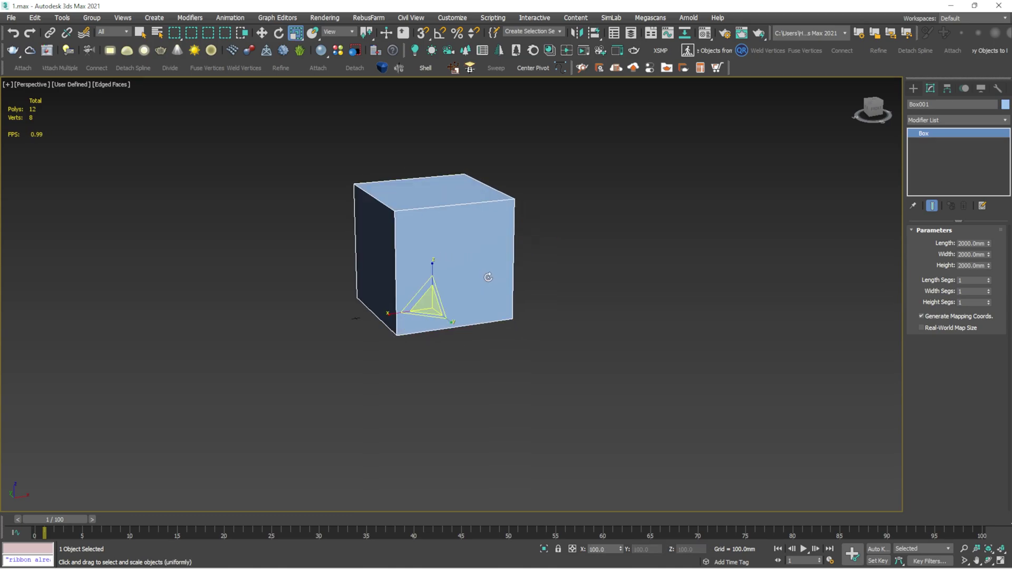
{"action": "mouse_move", "coordinate": [428, 304]}
{"action": "left_mouse_down"}
{"action": "mouse_move", "coordinate": [428, 312]}
{"action": "mouse_move", "coordinate": [429, 295]}
{"action": "mouse_move", "coordinate": [426, 307]}
{"action": "left_mouse_up"}
{"action": "left_click_drag", "start_coordinate": [428, 303], "coordinate": [430, 298]}
Switch the viewport to the Top view with the whole box in sight, and reactivate the Move tool.
{"action": "key", "text": "t"}
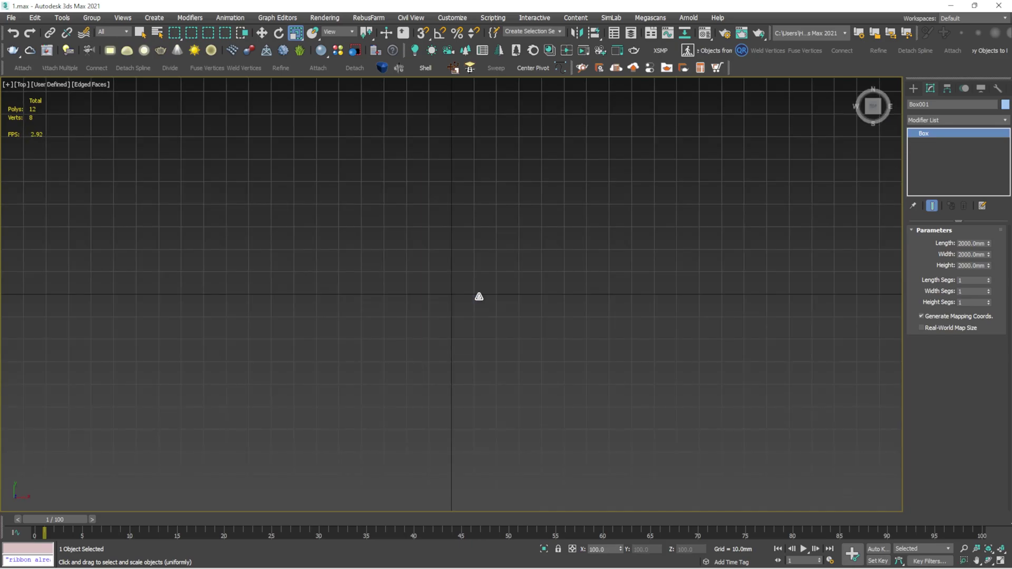
{"action": "scroll", "coordinate": [480, 299], "scroll_direction": "down", "scroll_amount": 10}
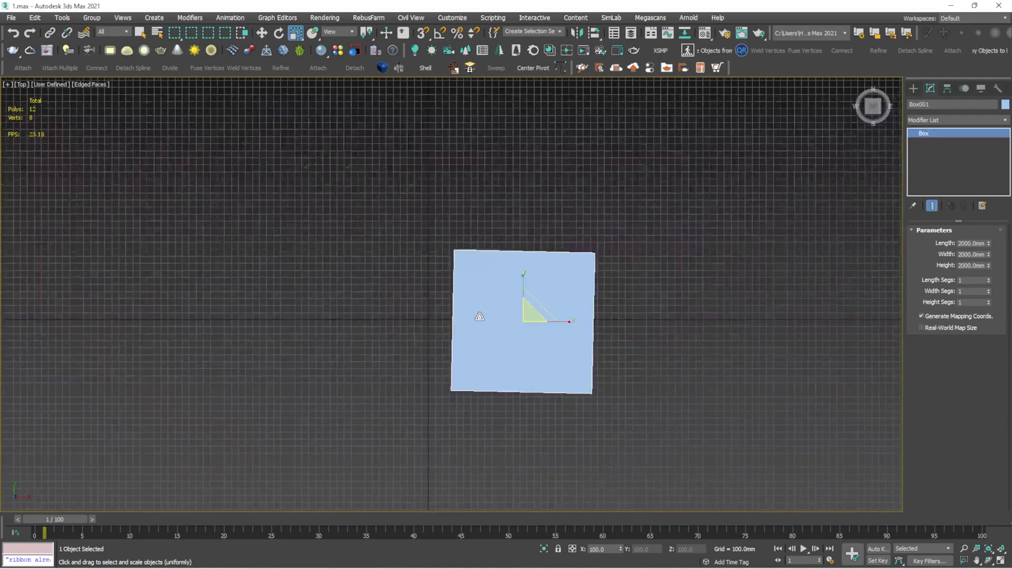
{"action": "key", "text": "w"}
Show the four-viewport layout and change the active viewport to the Front view, framed on the box.
{"action": "key", "text": "alt+w"}
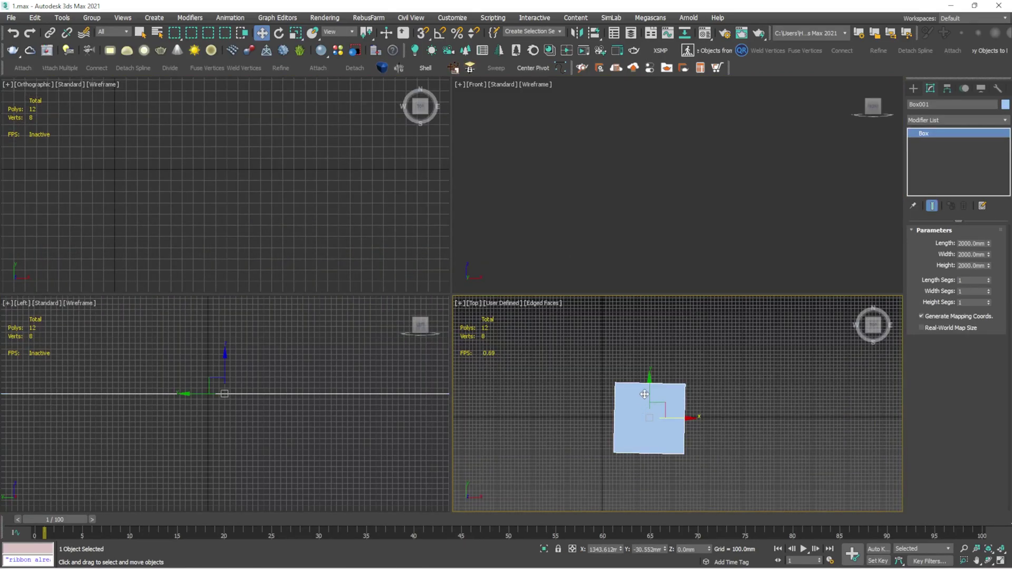
{"action": "key", "text": "f"}
{"action": "key", "text": "z"}
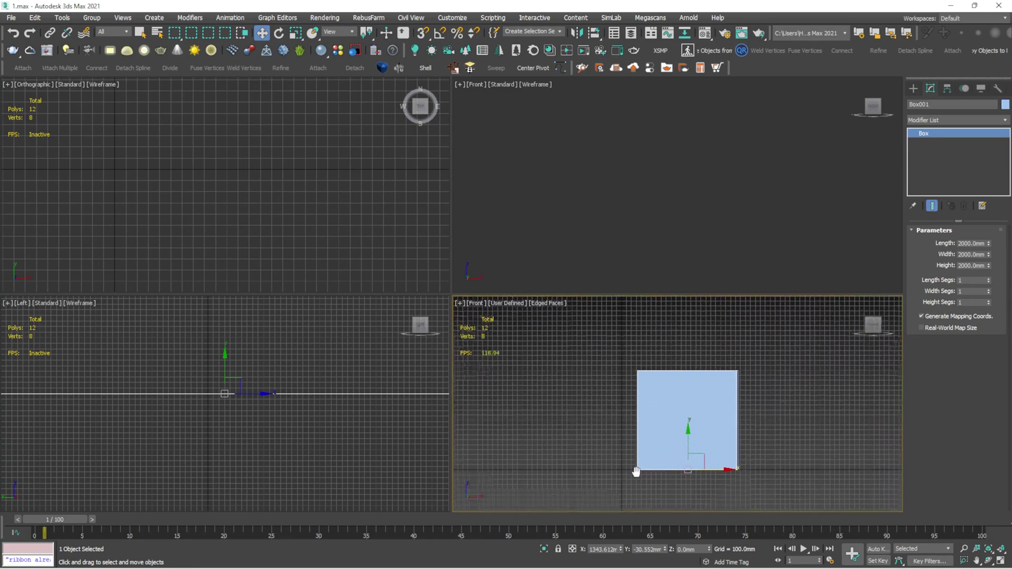
{"action": "scroll", "coordinate": [641, 424], "scroll_direction": "down", "scroll_amount": 4}
{"action": "scroll", "coordinate": [656, 415], "scroll_direction": "up", "scroll_amount": 6}
{"action": "scroll", "coordinate": [656, 415], "scroll_direction": "down", "scroll_amount": 3}
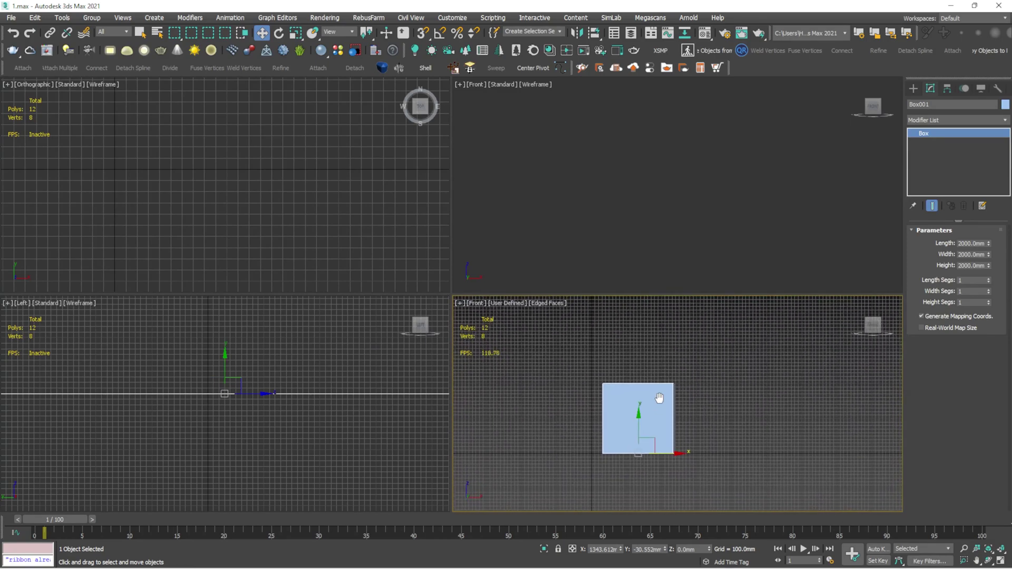
Change the active viewport to the Left view with the whole box in sight.
{"action": "key", "text": "l"}
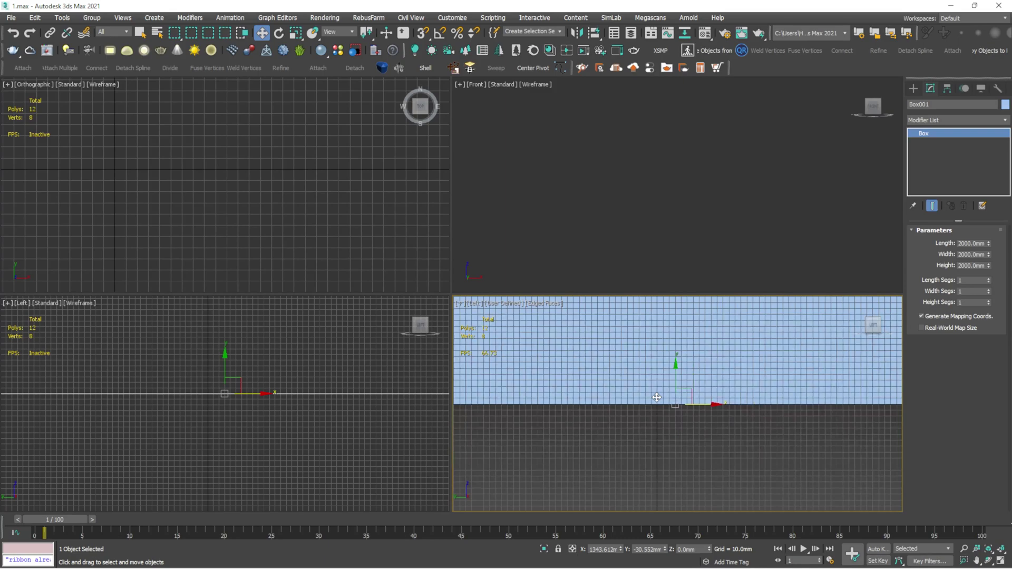
{"action": "scroll", "coordinate": [625, 441], "scroll_direction": "down", "scroll_amount": 5}
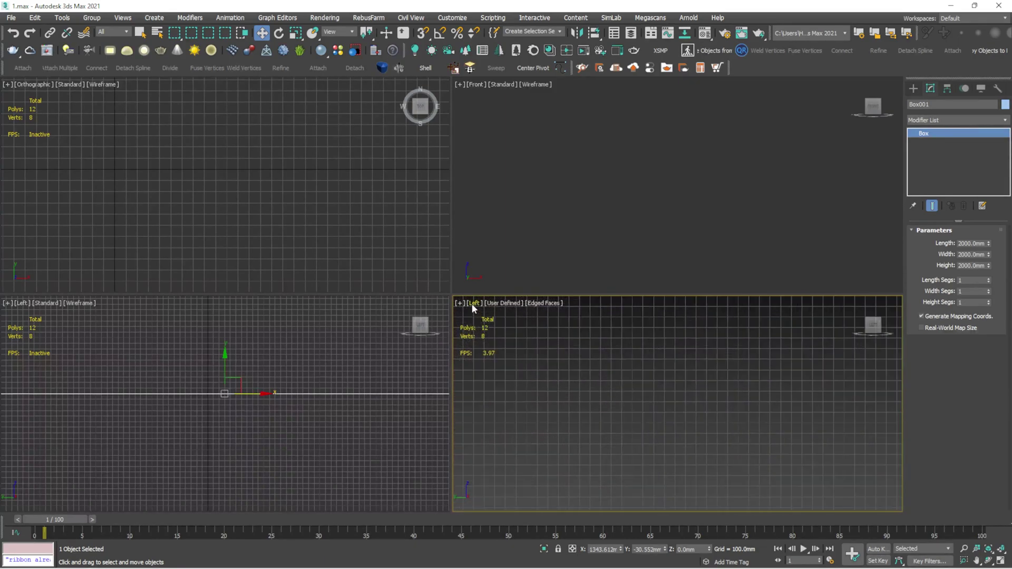
{"action": "scroll", "coordinate": [638, 391], "scroll_direction": "down", "scroll_amount": 5}
{"action": "scroll", "coordinate": [649, 395], "scroll_direction": "up", "scroll_amount": 2}
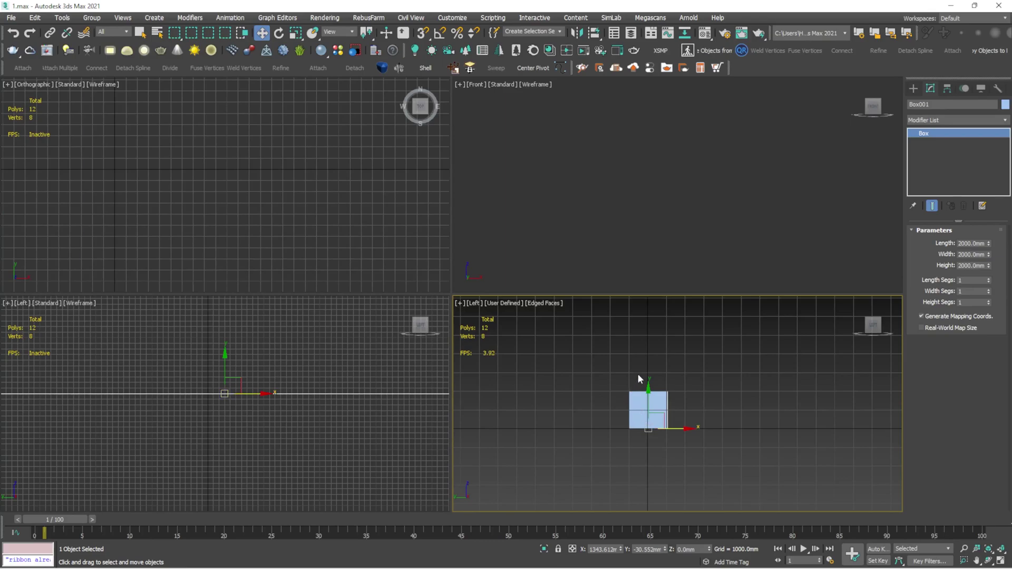
Return the active viewport to an angled Perspective view of the box and maximize it.
{"action": "key", "text": "p"}
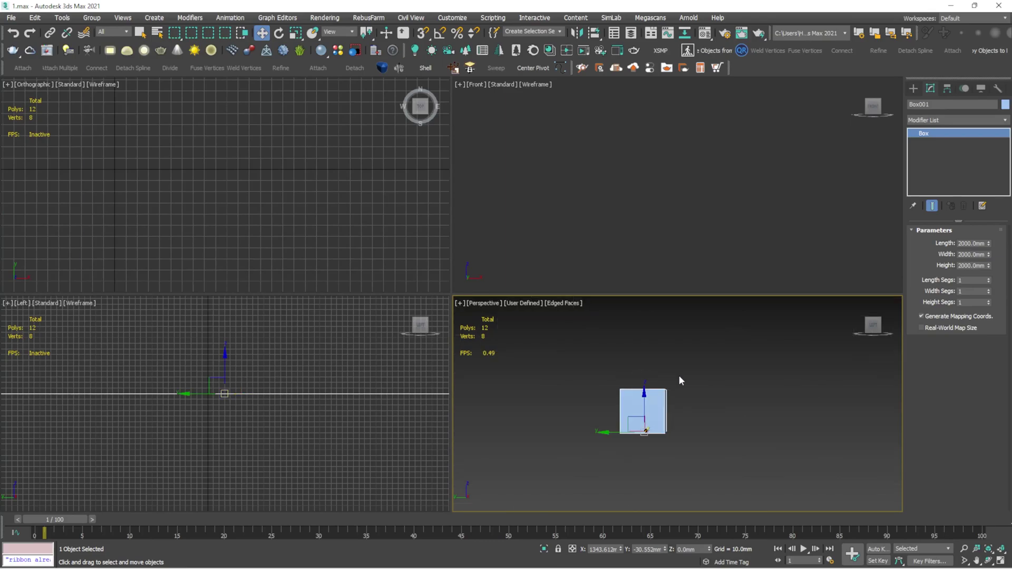
{"action": "middle_click_drag", "start_coordinate": [681, 380], "coordinate": [645, 413], "text": "alt"}
{"action": "key", "text": "z"}
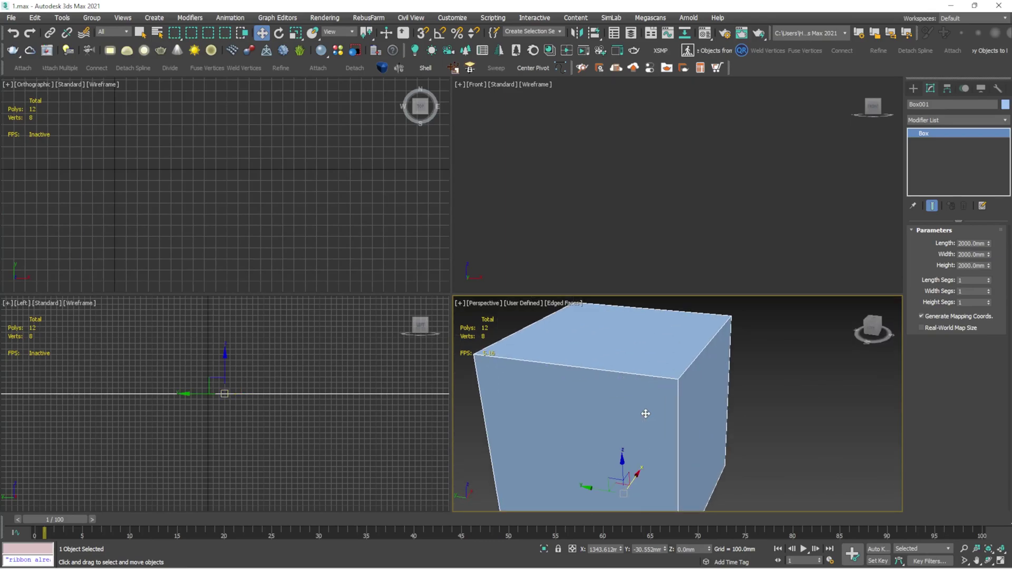
{"action": "scroll", "coordinate": [645, 414], "scroll_direction": "down", "scroll_amount": 5}
{"action": "key", "text": "alt+w"}
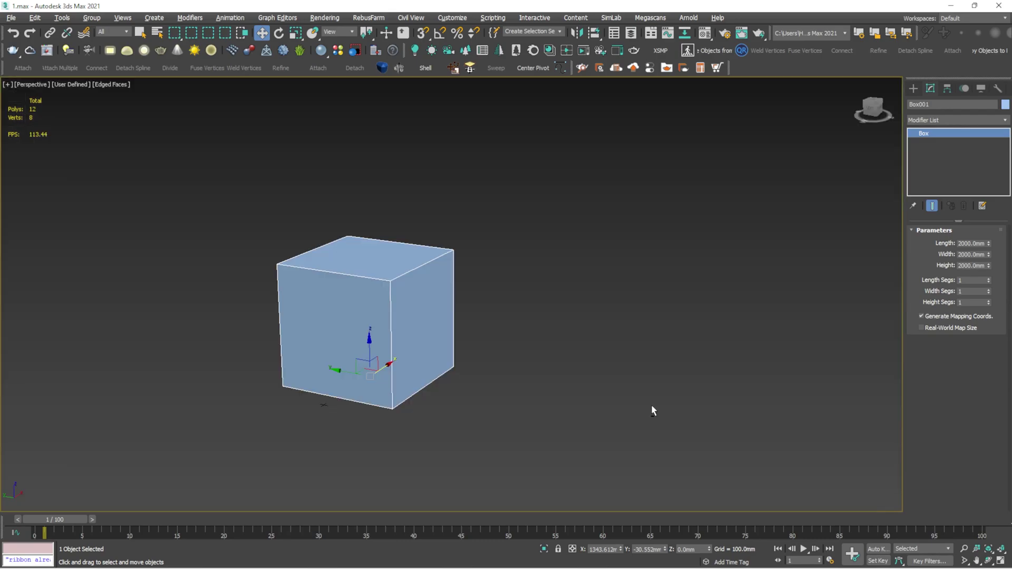
Turn on the Snaps Toggle, check vertex snapping on the box, and deselect the box.
{"action": "key", "text": "s"}
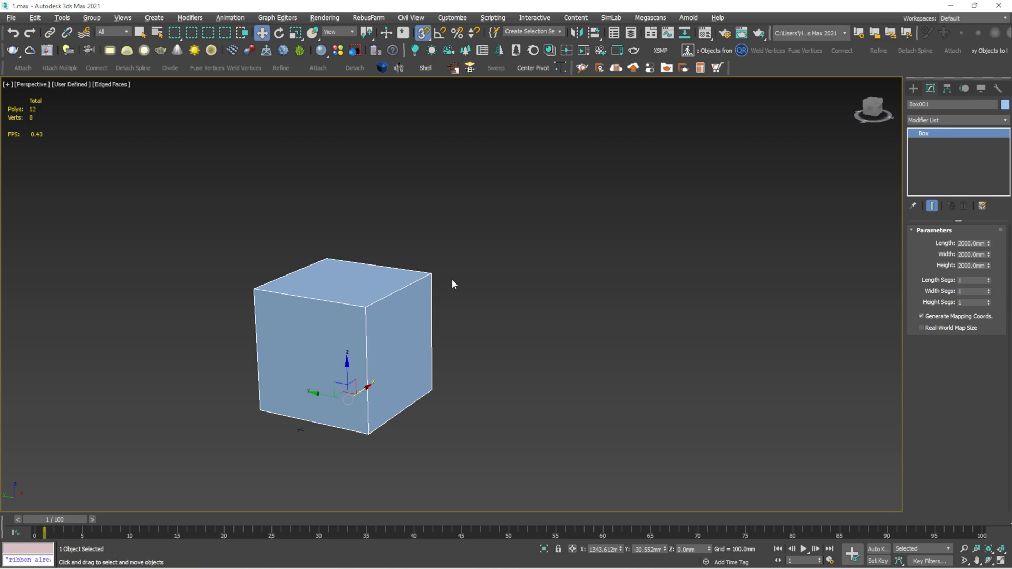
{"action": "scroll", "coordinate": [451, 280], "scroll_direction": "down", "scroll_amount": 3}
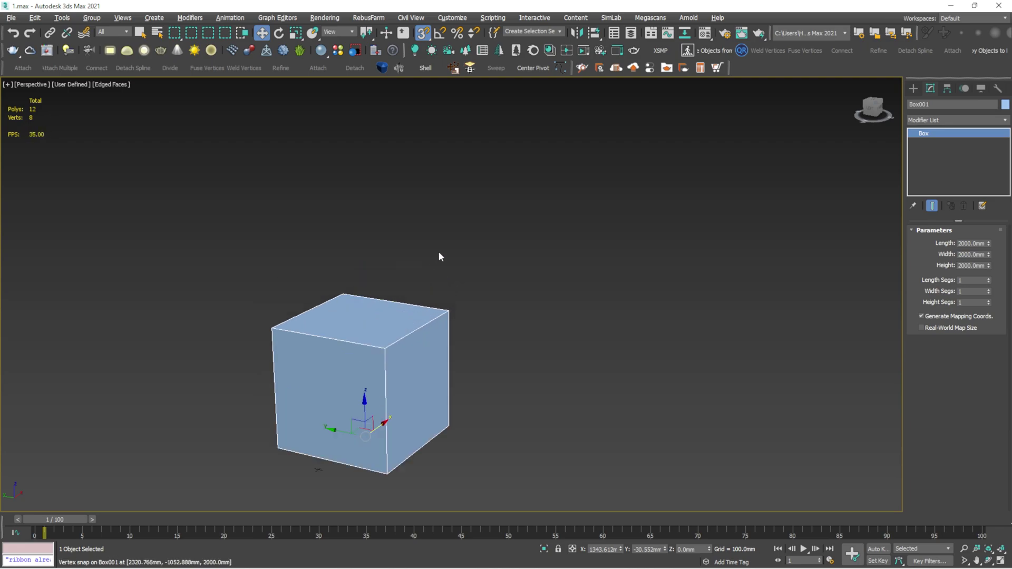
{"action": "scroll", "coordinate": [438, 255], "scroll_direction": "up", "scroll_amount": 3}
{"action": "middle_click_drag", "start_coordinate": [391, 314], "coordinate": [304, 320]}
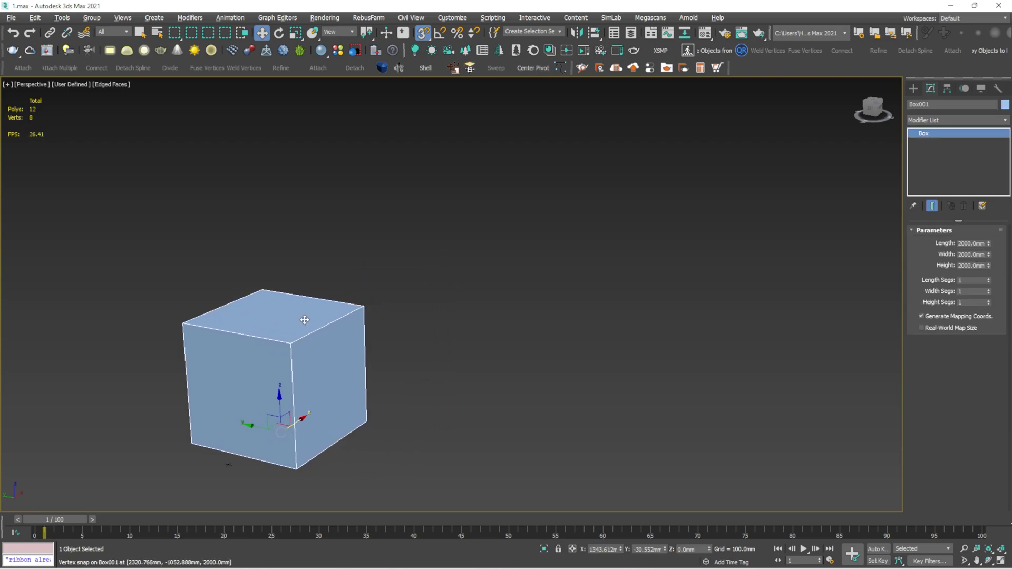
{"action": "left_click", "coordinate": [340, 294]}
Switch the maximized viewport to the Front view, framed with free space beside the box.
{"action": "key", "text": "f"}
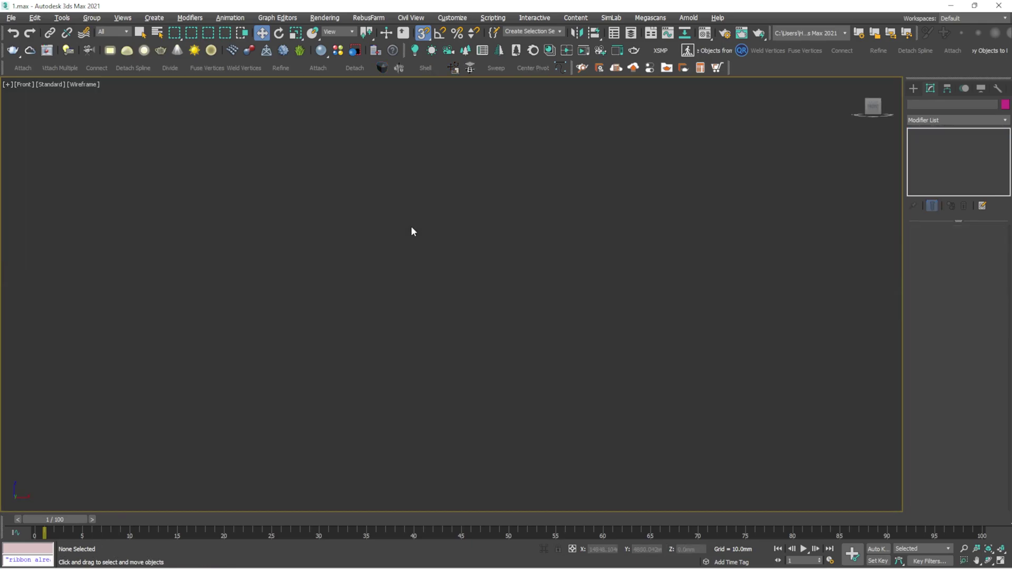
{"action": "key", "text": "z"}
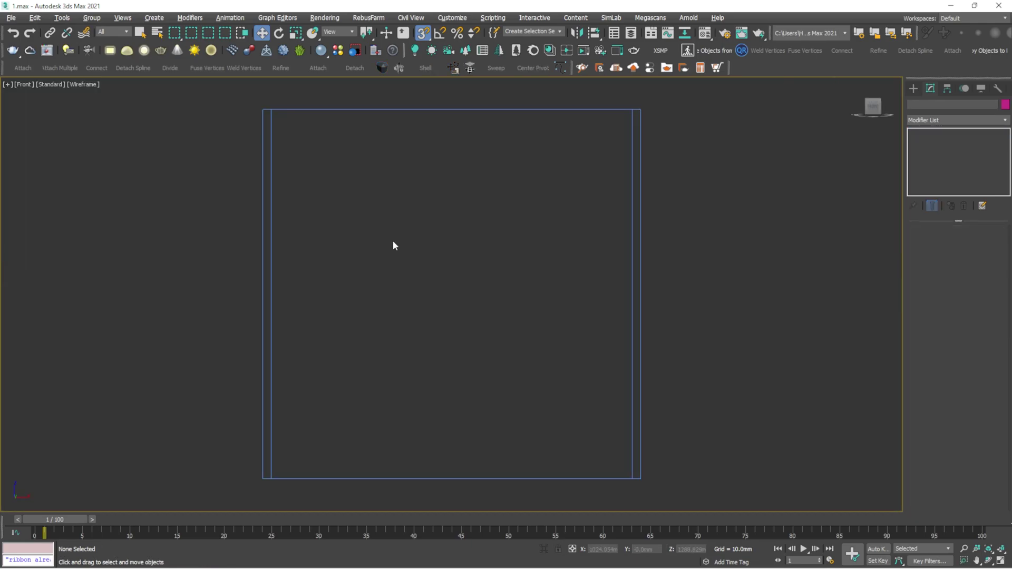
{"action": "scroll", "coordinate": [393, 240], "scroll_direction": "down", "scroll_amount": 4}
{"action": "middle_click_drag", "start_coordinate": [393, 240], "coordinate": [277, 288]}
Start a Line spline above the box with a curved Bezier first segment, and continue it with corner points across the empty space beside the box.
{"action": "left_click", "coordinate": [913, 89]}
{"action": "left_click", "coordinate": [924, 103]}
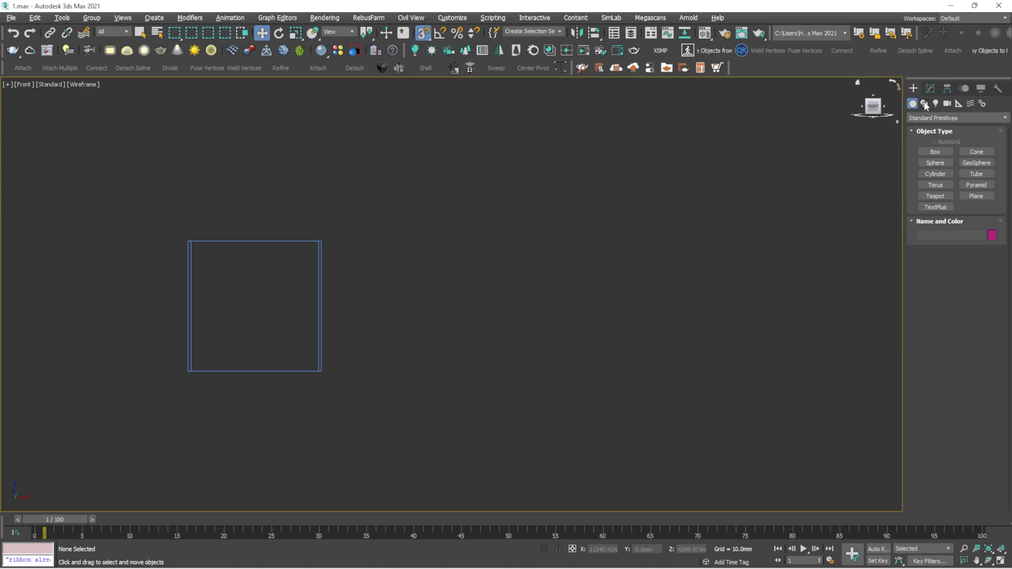
{"action": "left_click", "coordinate": [943, 160]}
{"action": "left_click_drag", "start_coordinate": [288, 201], "coordinate": [338, 311]}
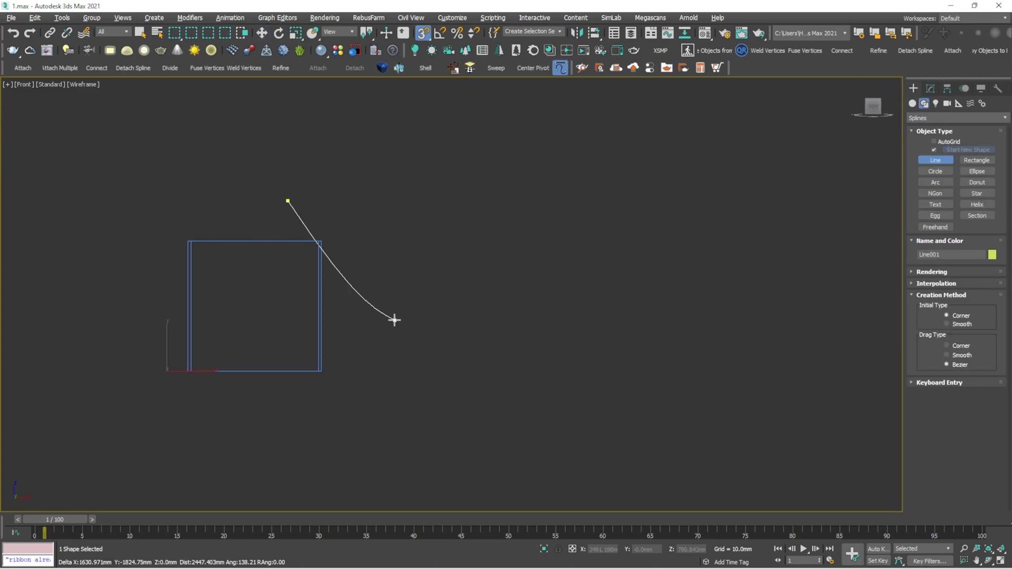
{"action": "left_click", "coordinate": [412, 240]}
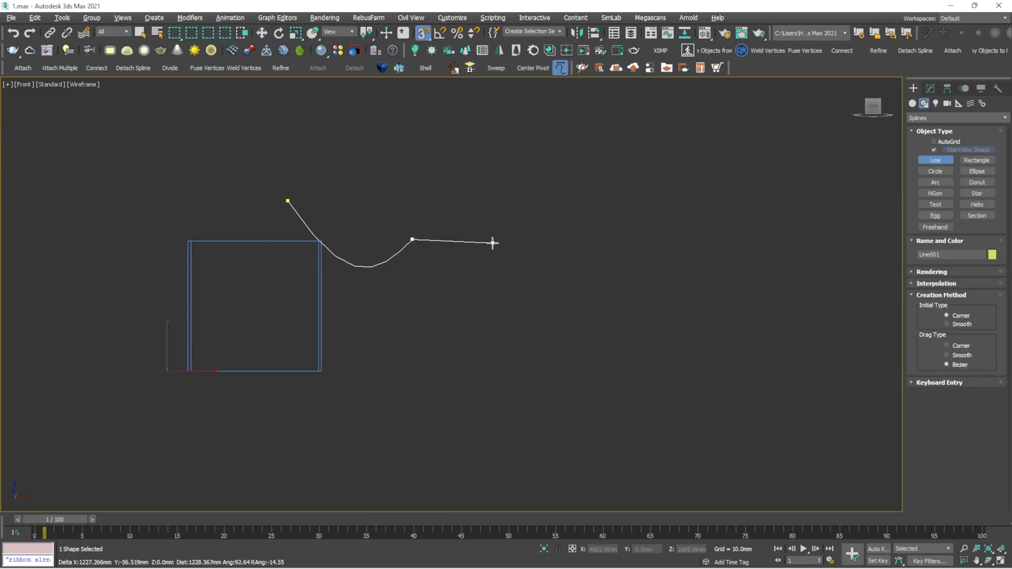
{"action": "left_click", "coordinate": [542, 291]}
{"action": "left_click", "coordinate": [682, 275]}
{"action": "left_click", "coordinate": [735, 347]}
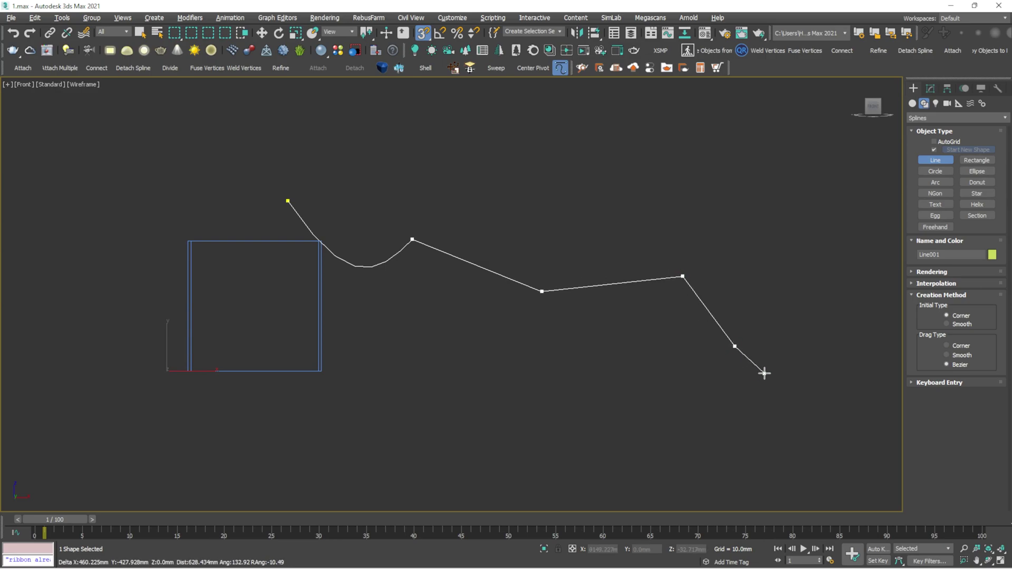
{"action": "left_click", "coordinate": [834, 362]}
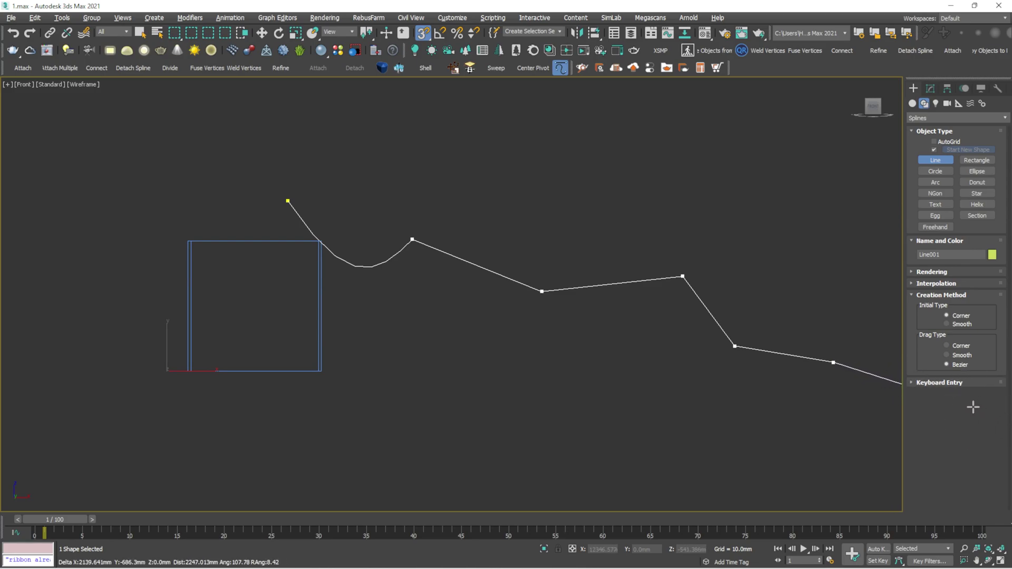
Extend the unfinished line past the visible area with a zigzag peak, a long gentle slope and a steep downward segment.
{"action": "key", "text": "i"}
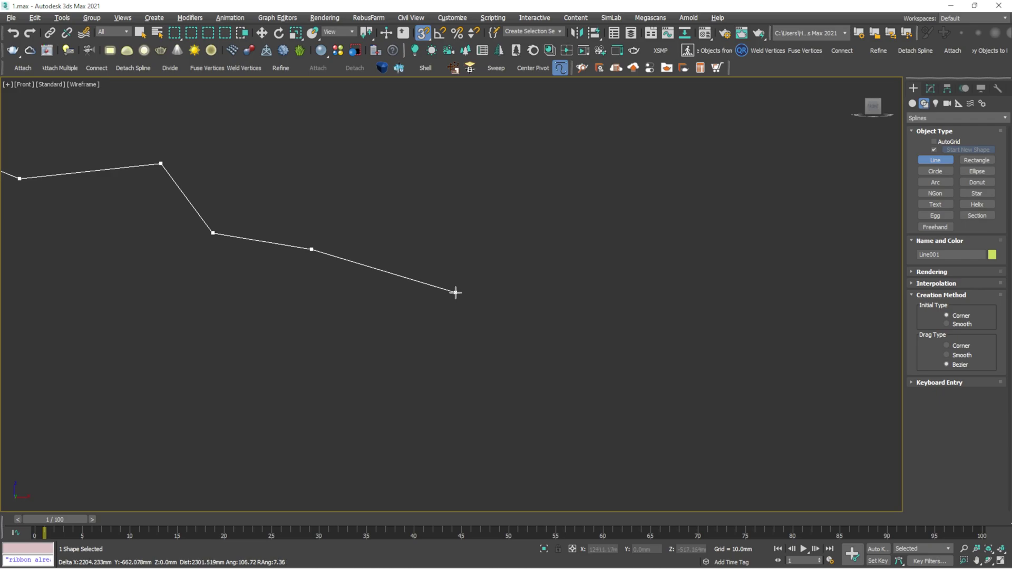
{"action": "left_click", "coordinate": [530, 323]}
{"action": "left_click", "coordinate": [610, 232]}
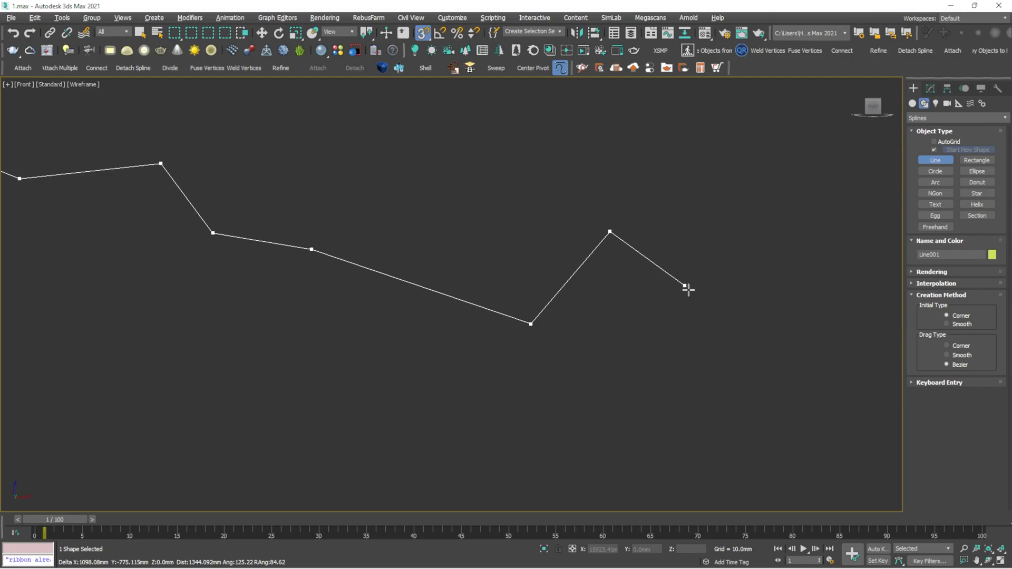
{"action": "left_click", "coordinate": [709, 334]}
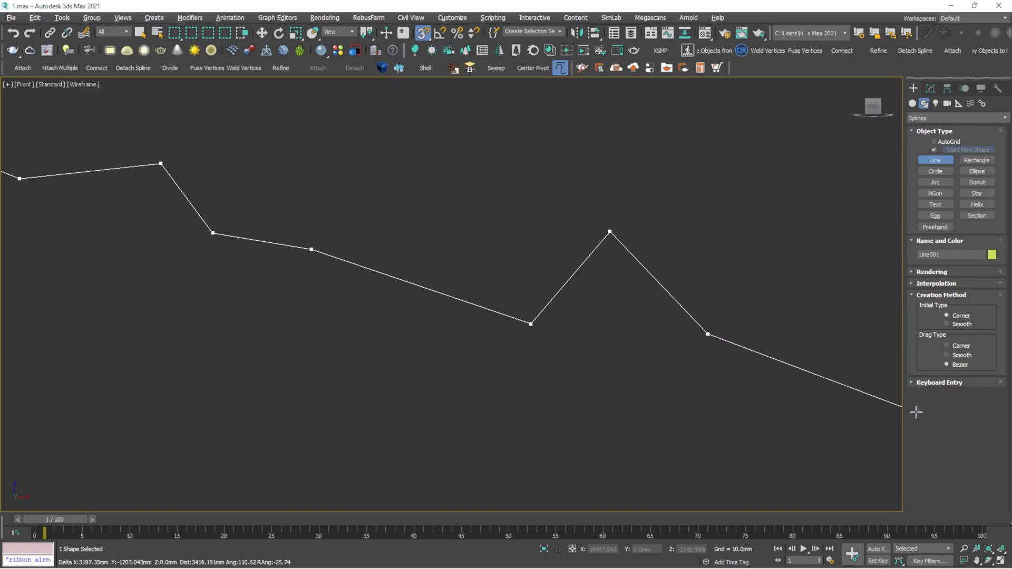
{"action": "scroll", "coordinate": [850, 410], "scroll_direction": "down", "scroll_amount": 8}
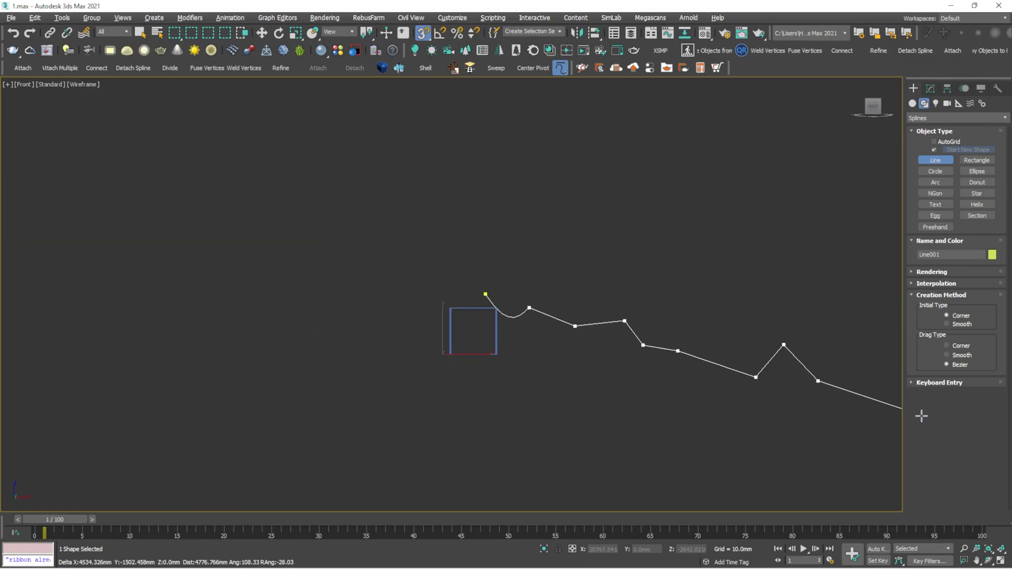
{"action": "scroll", "coordinate": [871, 411], "scroll_direction": "up", "scroll_amount": 8}
{"action": "scroll", "coordinate": [872, 411], "scroll_direction": "down", "scroll_amount": 3}
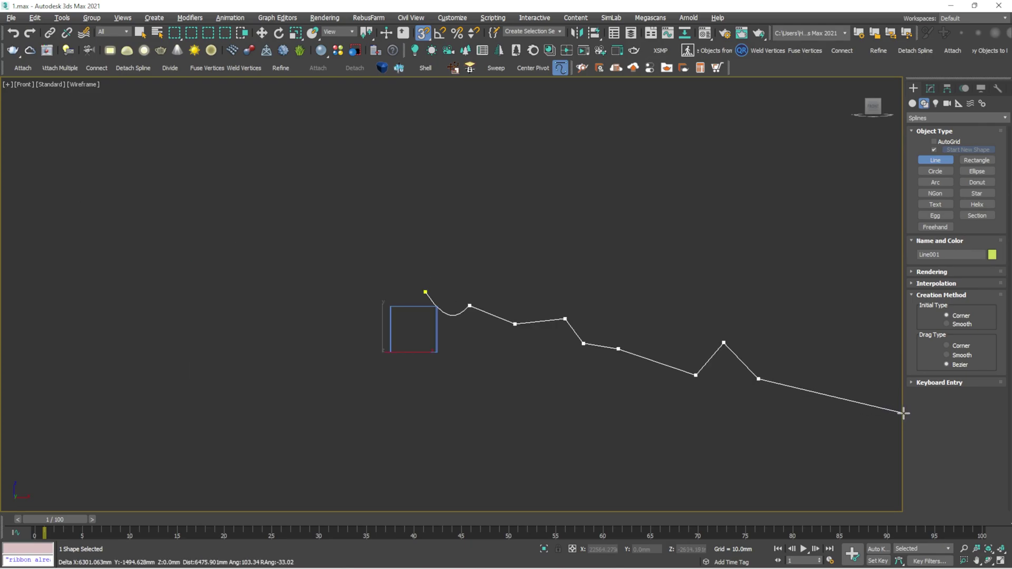
{"action": "key", "text": "i"}
{"action": "left_click", "coordinate": [461, 294]}
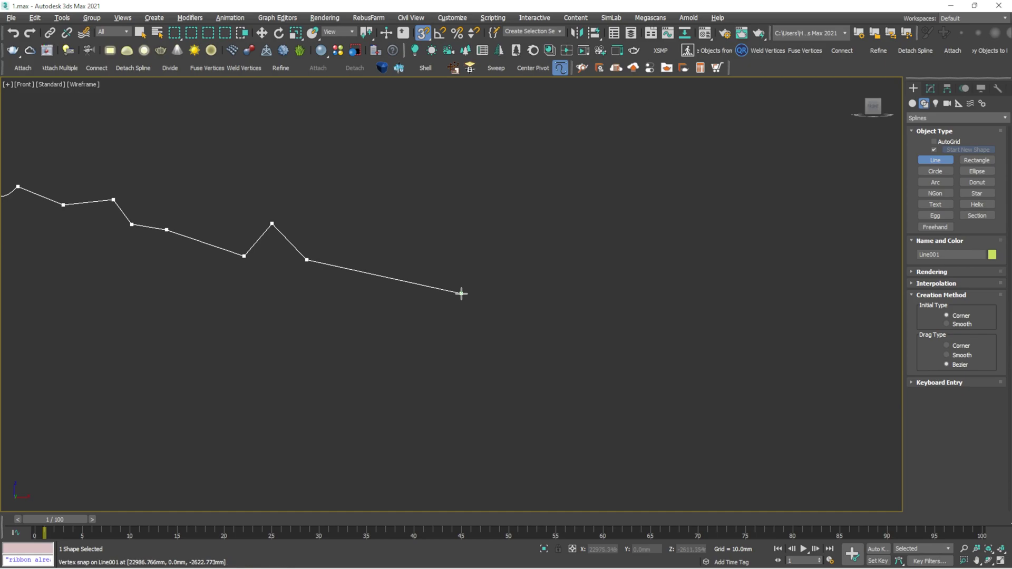
{"action": "left_click", "coordinate": [488, 393]}
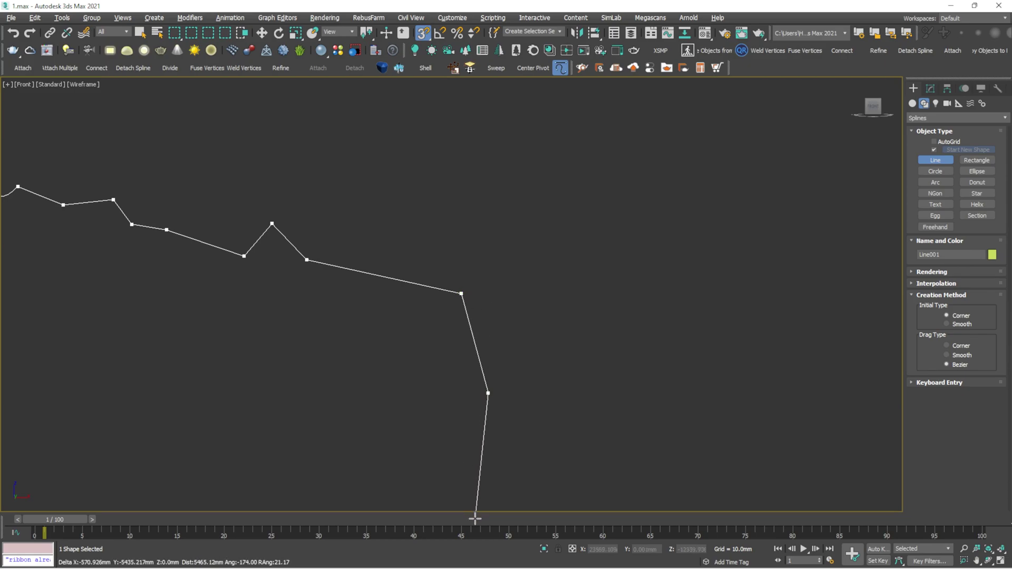
Continue the line far downward, add a long nearly horizontal segment at its end, and finish the spline.
{"action": "key", "text": "i"}
{"action": "left_click", "coordinate": [458, 440]}
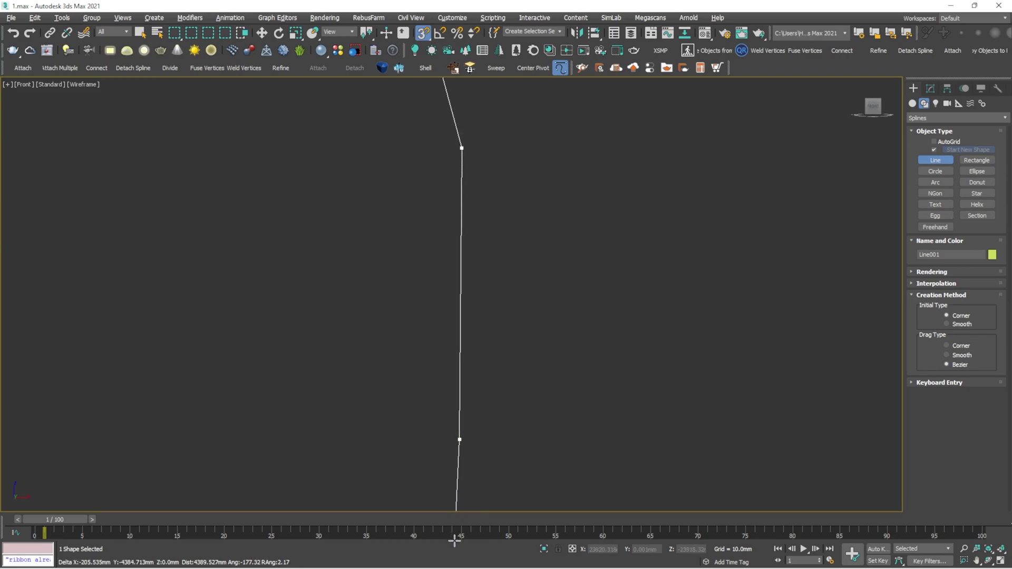
{"action": "key", "text": "i"}
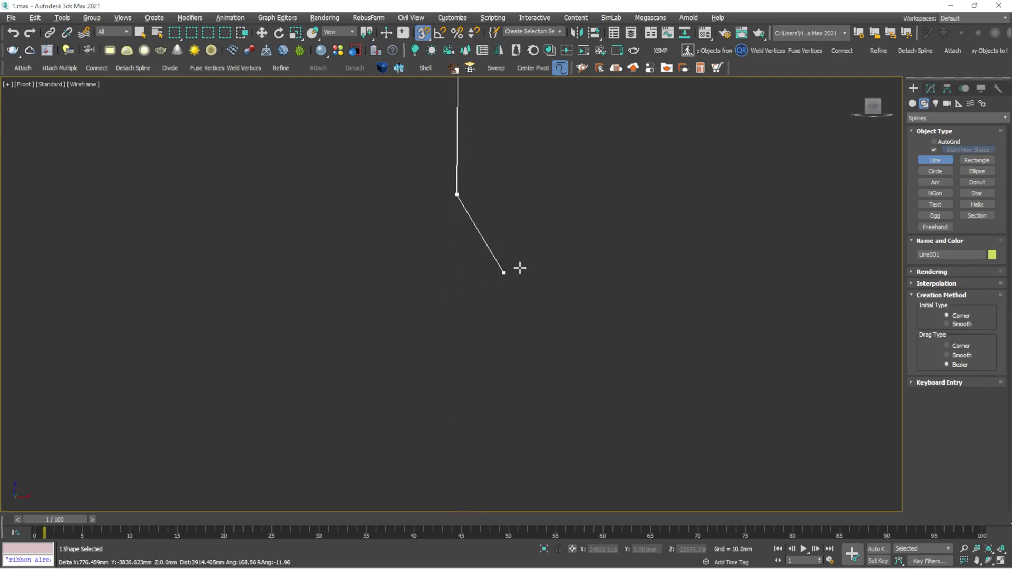
{"action": "left_click", "coordinate": [896, 241]}
{"action": "key", "text": "i"}
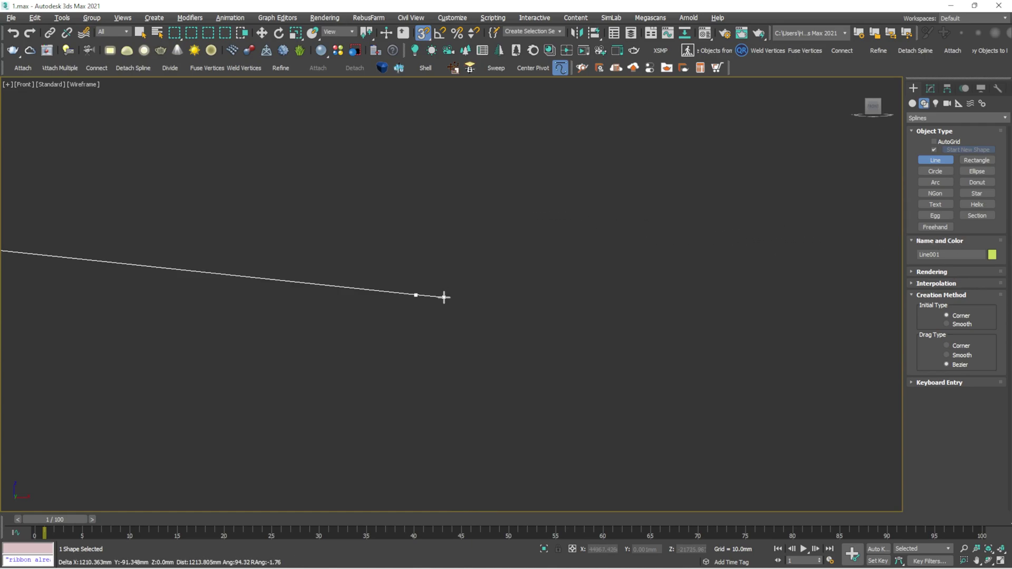
{"action": "right_click", "coordinate": [535, 314]}
{"action": "scroll", "coordinate": [536, 313], "scroll_direction": "down", "scroll_amount": 5}
{"action": "scroll", "coordinate": [501, 307], "scroll_direction": "up", "scroll_amount": 1}
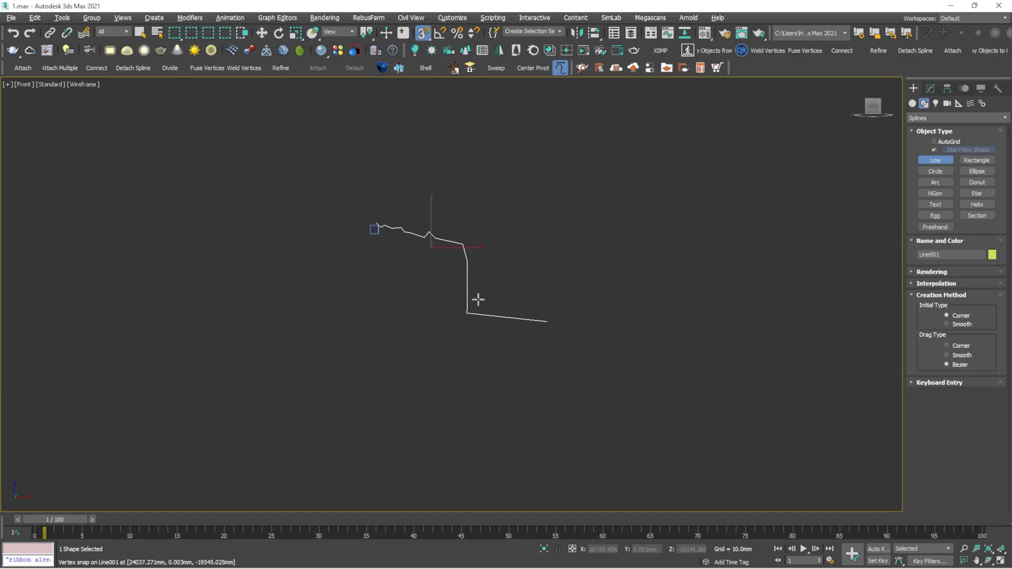
Delete the drawn line and return to the maximized Perspective view with nothing selected.
{"action": "key", "text": "Delete"}
{"action": "key", "text": "w"}
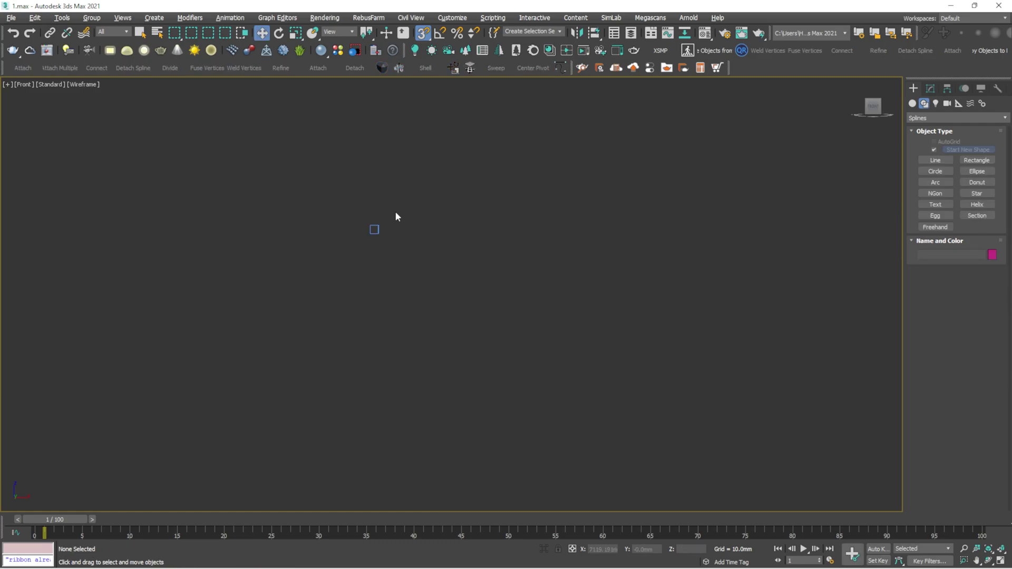
{"action": "left_click", "coordinate": [375, 230]}
{"action": "key", "text": "alt+w"}
{"action": "key", "text": "ctrl+d"}
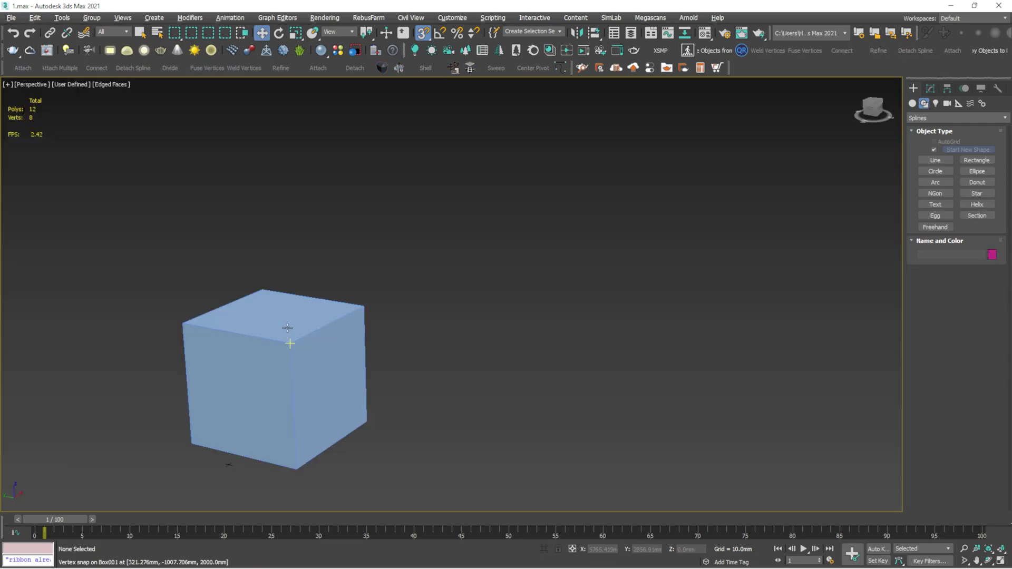
Turn on the Angle Snap Toggle and turn off the Snaps Toggle.
{"action": "key", "text": "a"}
{"action": "key", "text": "s"}
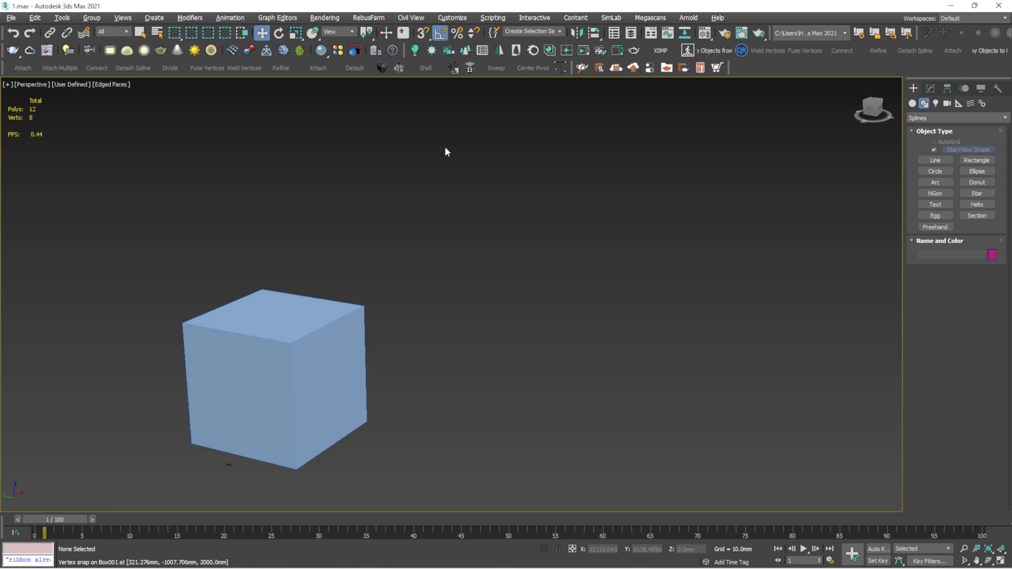
{"action": "left_click", "coordinate": [438, 33]}
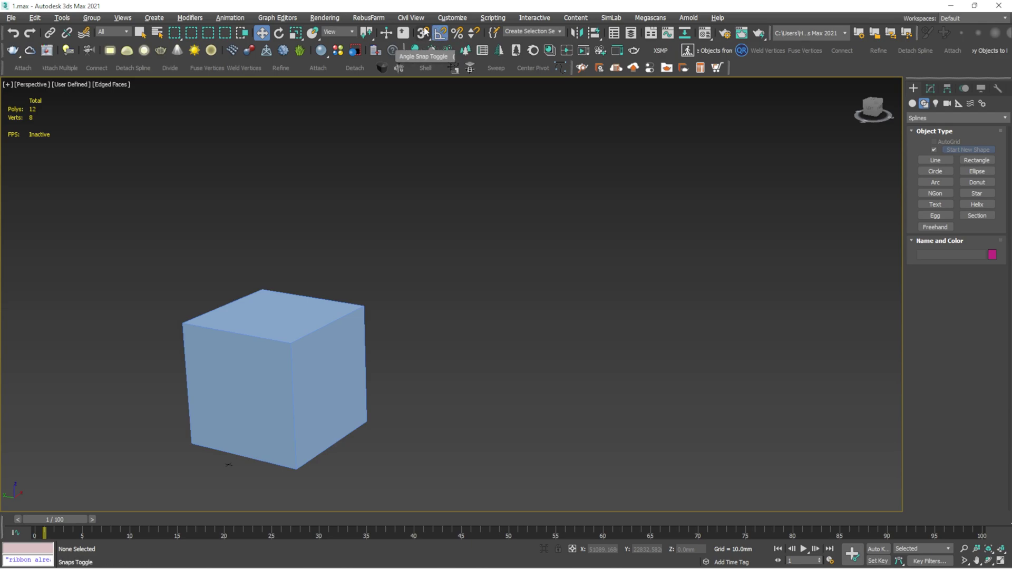
Select the box and set the angle snap increment to 90 degrees in the Grid and Snap Settings.
{"action": "left_click", "coordinate": [286, 314]}
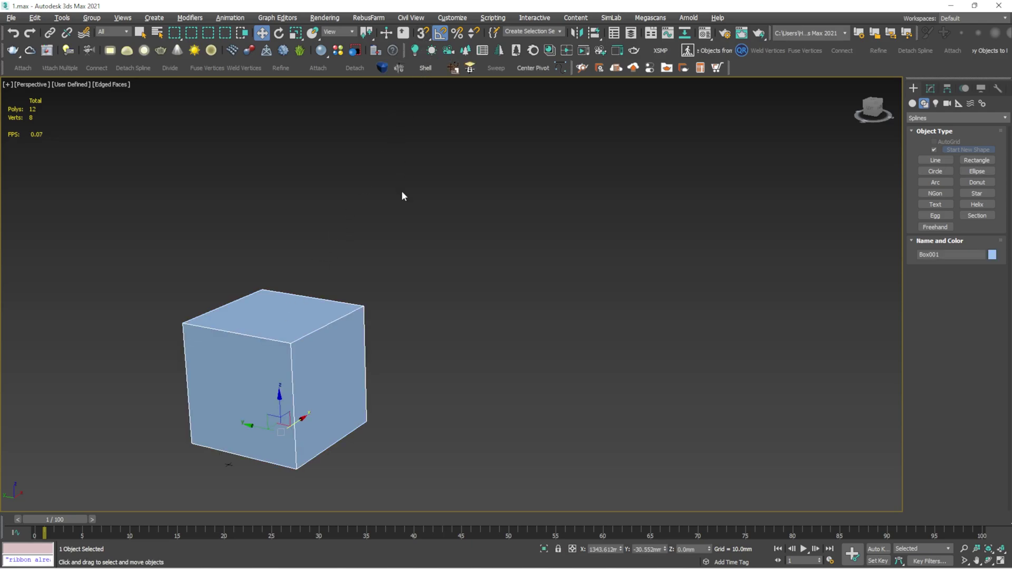
{"action": "right_click", "coordinate": [438, 38]}
{"action": "double_click", "coordinate": [515, 294]}
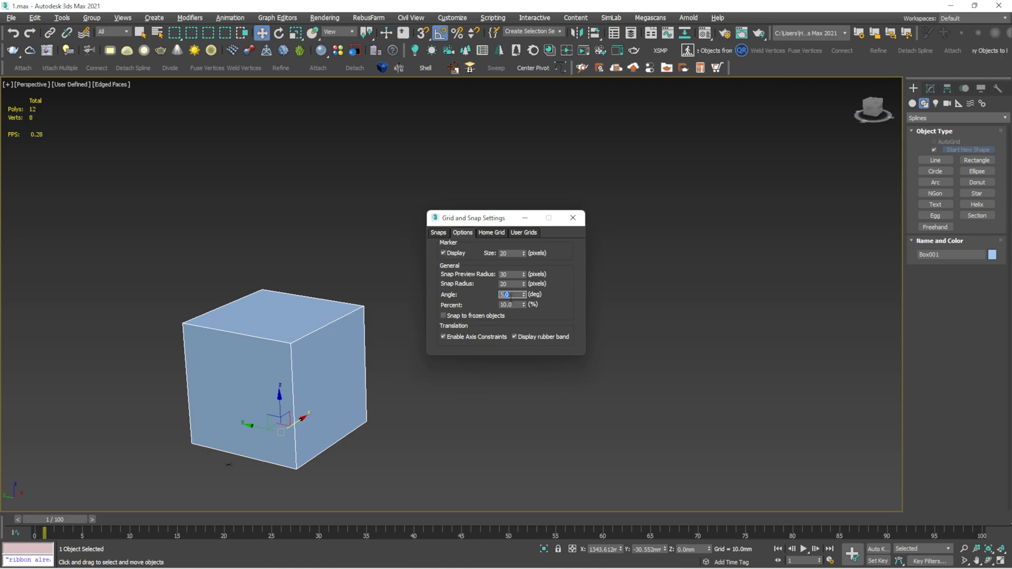
{"action": "type", "text": "90"}
{"action": "left_click", "coordinate": [573, 218]}
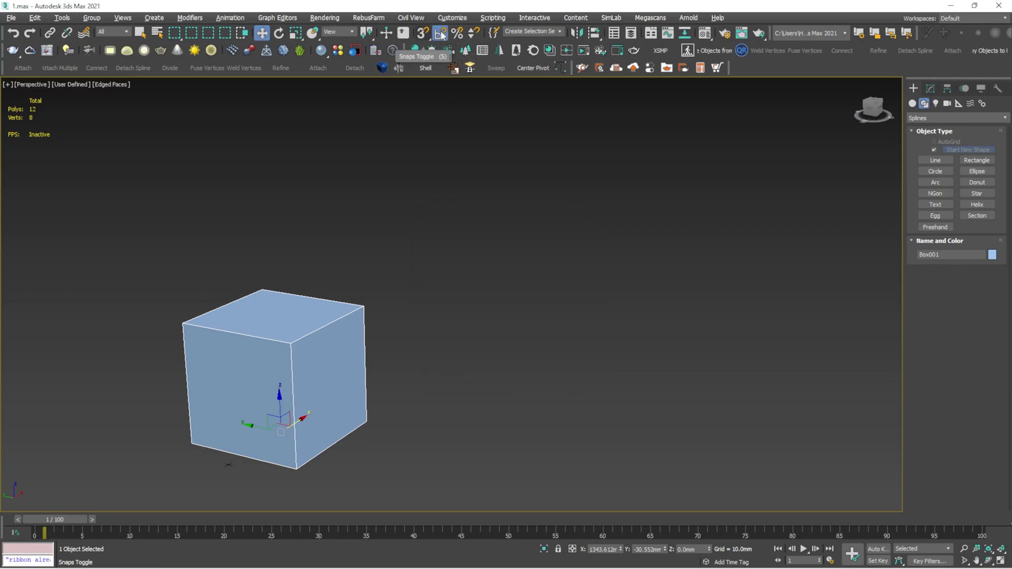
Deselect the box and frame the whole scene with Zoom Extents.
{"action": "left_click", "coordinate": [470, 223]}
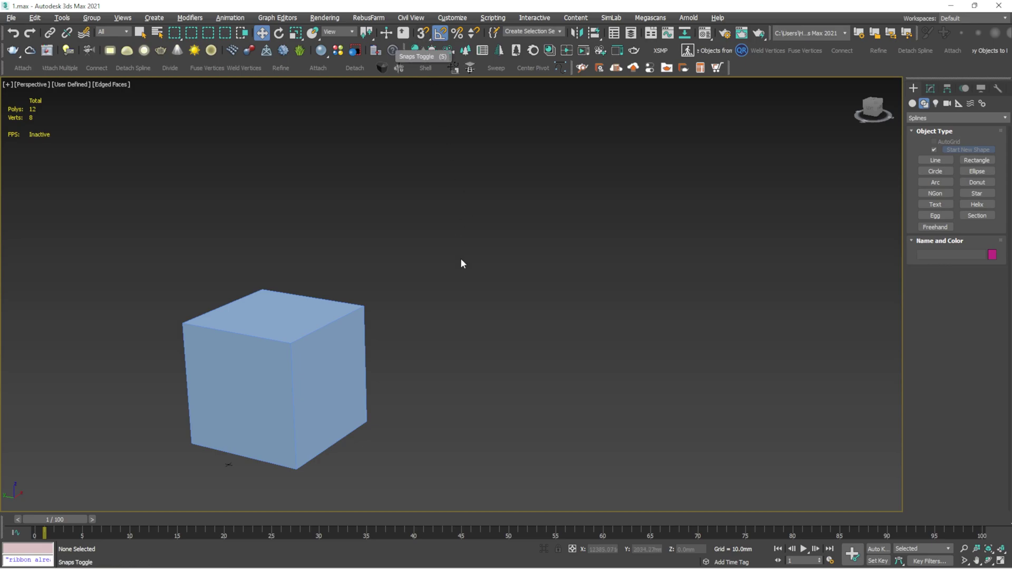
{"action": "key", "text": "z"}
{"action": "scroll", "coordinate": [691, 207], "scroll_direction": "down", "scroll_amount": 5}
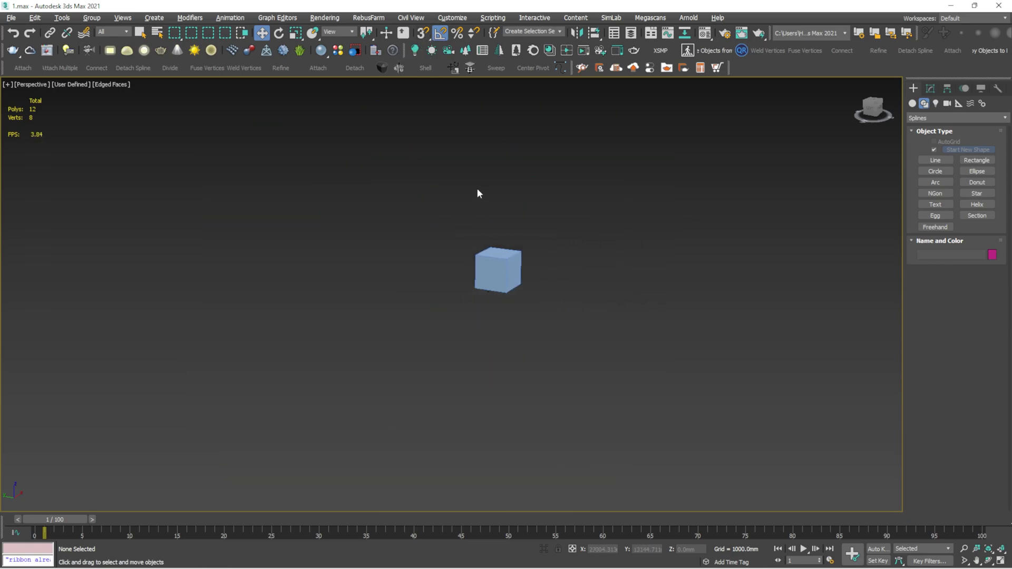
Select the box, move the Perspective view until it is out of sight, deselect it, and bring it back with Zoom Extents.
{"action": "left_click", "coordinate": [498, 270]}
{"action": "left_click_drag", "start_coordinate": [498, 271], "coordinate": [423, 281]}
{"action": "scroll", "coordinate": [417, 287], "scroll_direction": "up", "scroll_amount": 3}
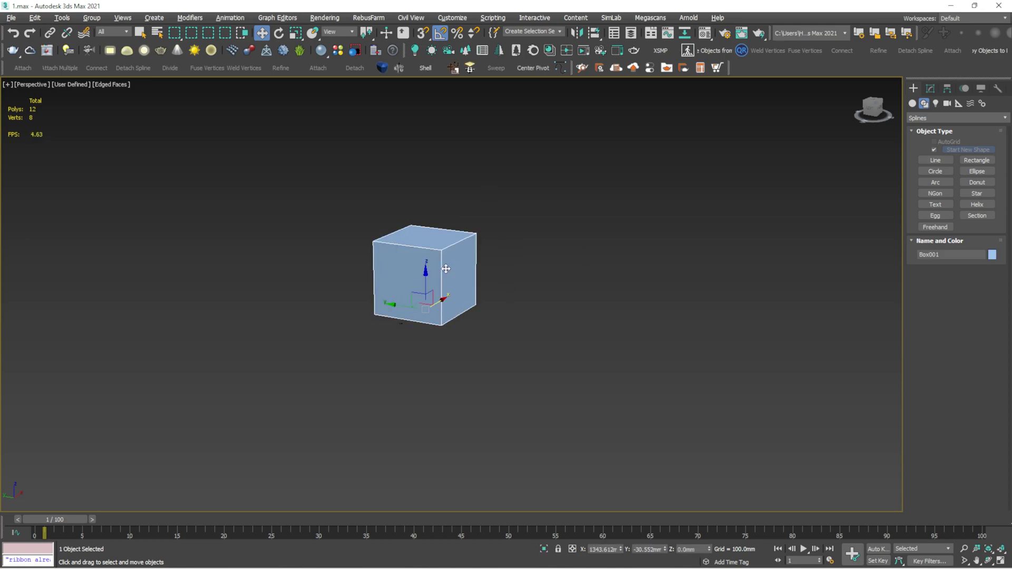
{"action": "scroll", "coordinate": [447, 271], "scroll_direction": "down", "scroll_amount": 4}
{"action": "middle_click_drag", "start_coordinate": [334, 277], "coordinate": [271, 305]}
{"action": "scroll", "coordinate": [271, 305], "scroll_direction": "down", "scroll_amount": 6}
{"action": "middle_click_drag", "start_coordinate": [332, 316], "coordinate": [232, 323]}
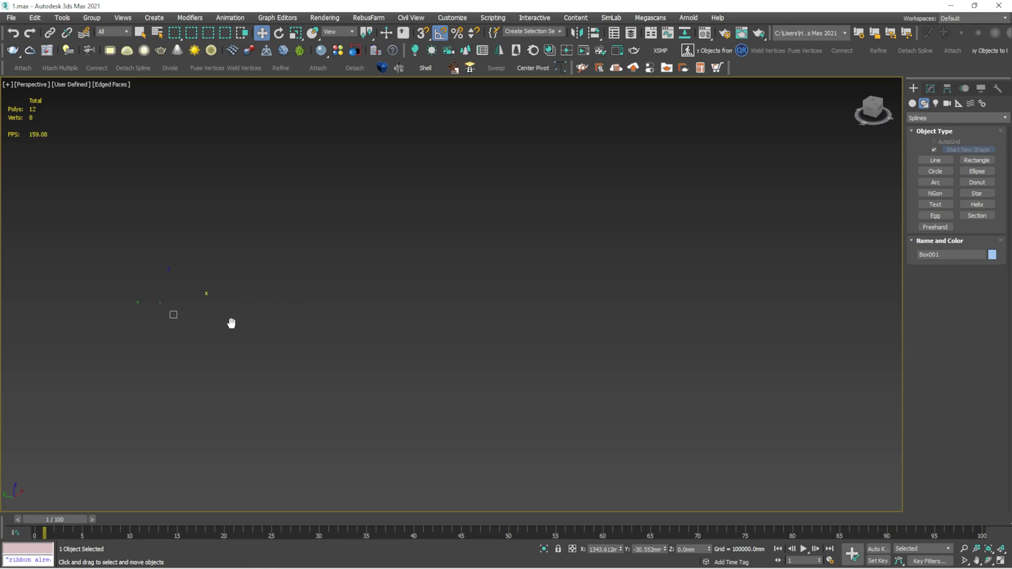
{"action": "left_click", "coordinate": [448, 250]}
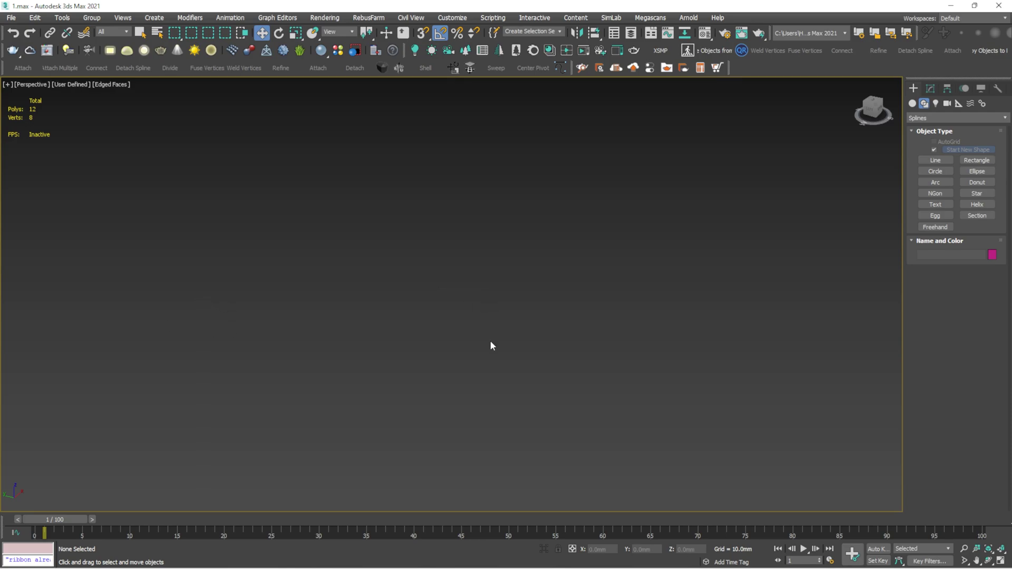
{"action": "key", "text": "z"}
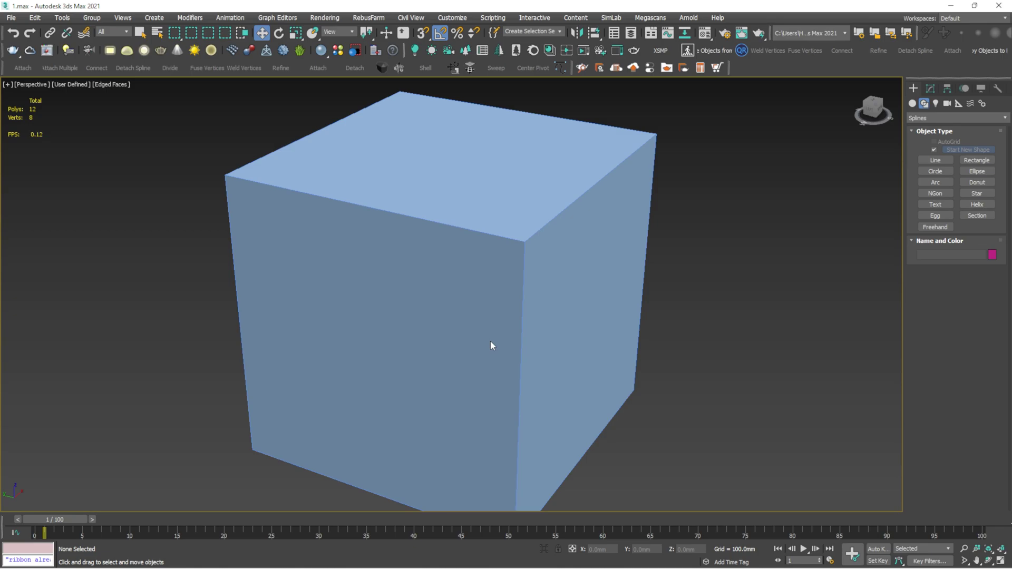
Create a second, much larger box far from the first, about 15687 mm long, 11232 mm wide and 22952 mm high, and deselect it.
{"action": "left_click", "coordinate": [509, 233]}
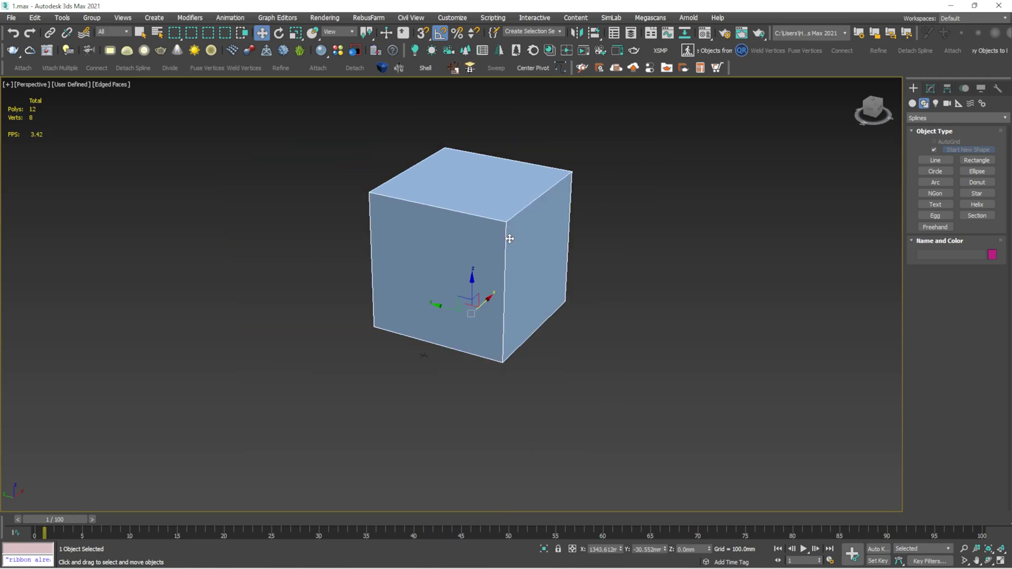
{"action": "scroll", "coordinate": [685, 167], "scroll_direction": "down", "scroll_amount": 15}
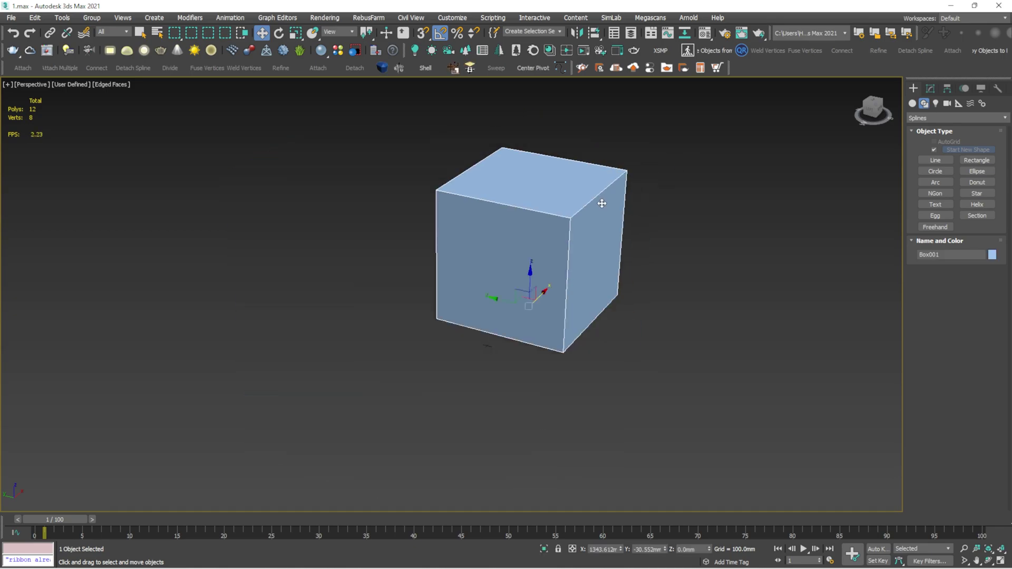
{"action": "left_click", "coordinate": [912, 103]}
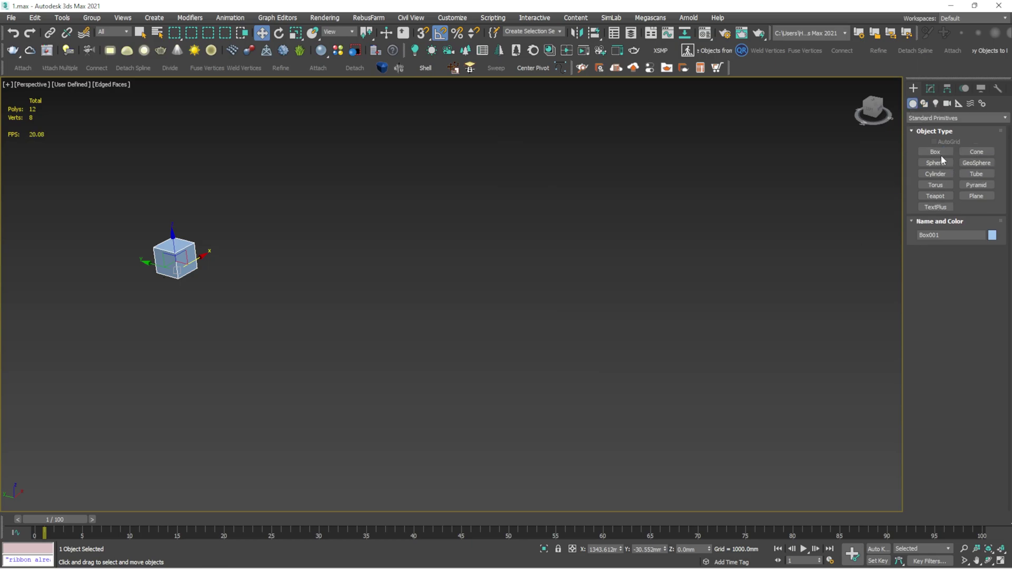
{"action": "left_click", "coordinate": [935, 151]}
{"action": "scroll", "coordinate": [466, 303], "scroll_direction": "down", "scroll_amount": 10}
{"action": "scroll", "coordinate": [233, 295], "scroll_direction": "up", "scroll_amount": 3}
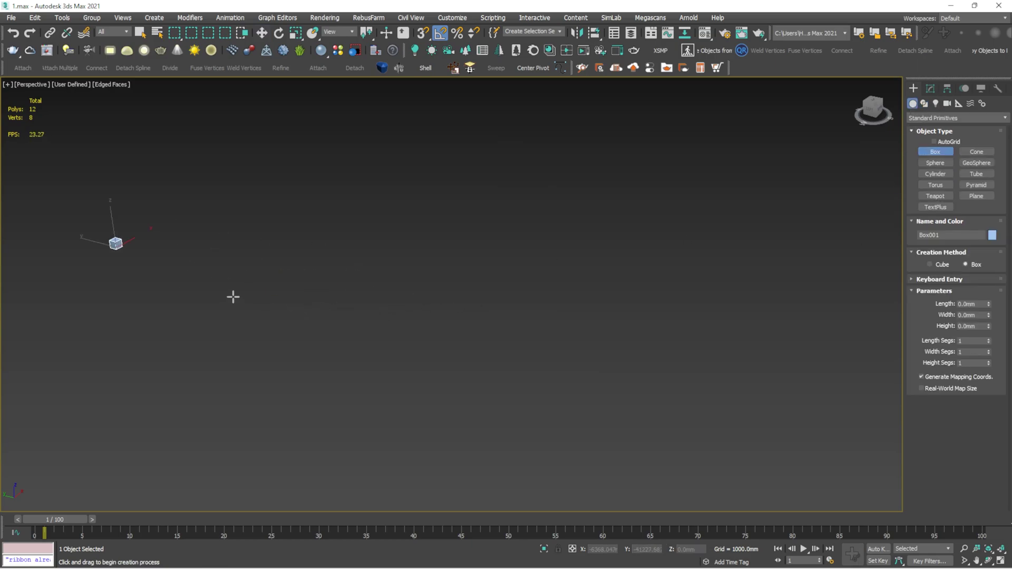
{"action": "scroll", "coordinate": [337, 308], "scroll_direction": "down", "scroll_amount": 3}
{"action": "scroll", "coordinate": [570, 283], "scroll_direction": "up", "scroll_amount": 5}
{"action": "left_click_drag", "start_coordinate": [686, 290], "coordinate": [707, 293]}
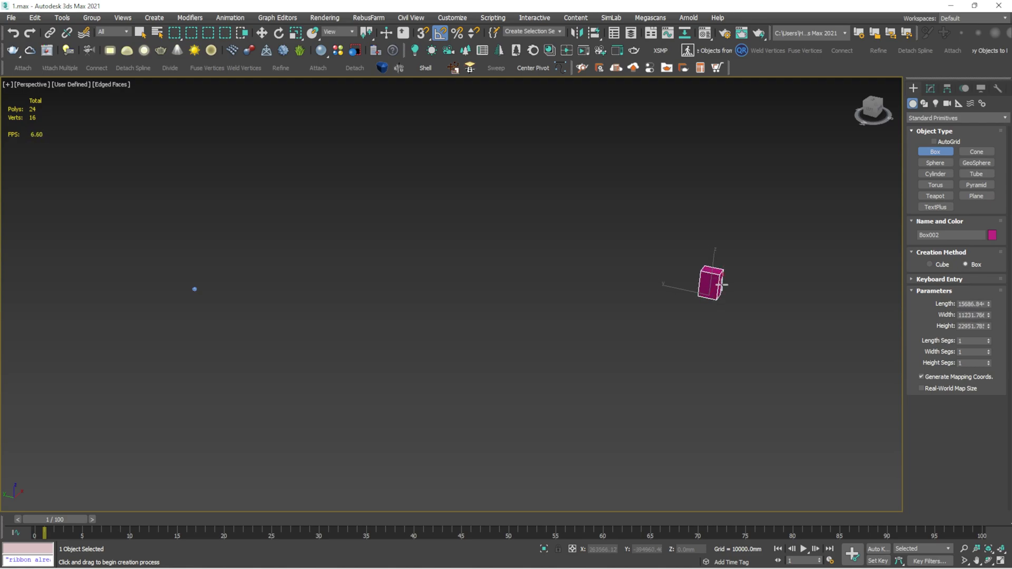
{"action": "key", "text": "w"}
{"action": "left_click", "coordinate": [634, 249]}
{"action": "scroll", "coordinate": [636, 255], "scroll_direction": "down", "scroll_amount": 1}
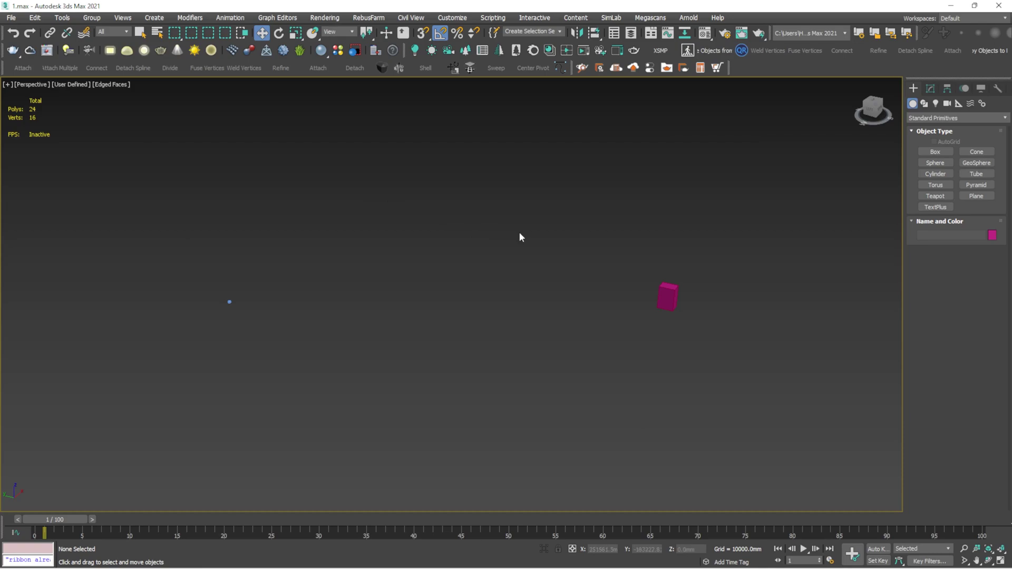
Delete the distant, much larger box, frame the remaining box with Zoom Extents, and leave nothing selected.
{"action": "left_click", "coordinate": [668, 297]}
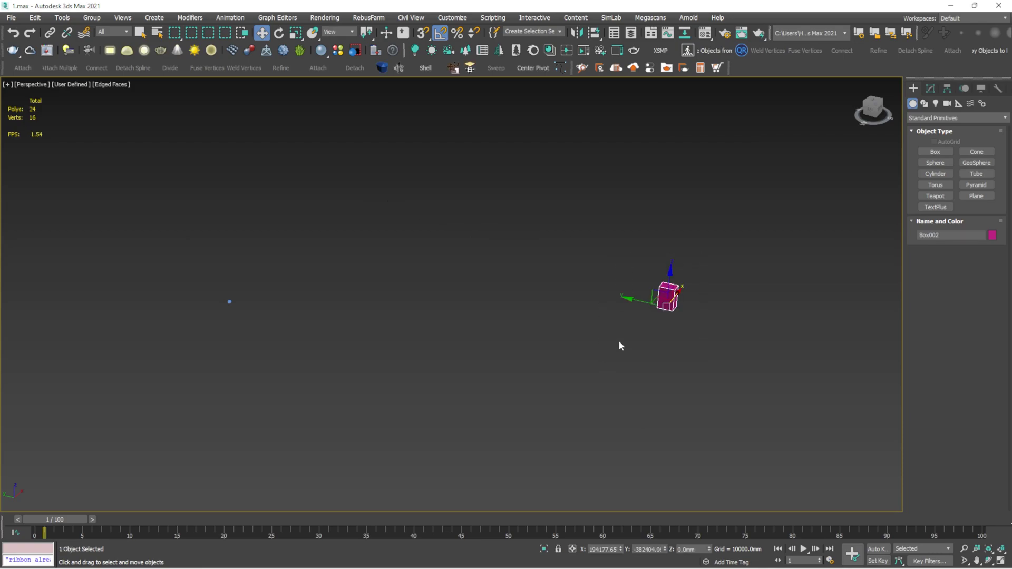
{"action": "key", "text": "Delete"}
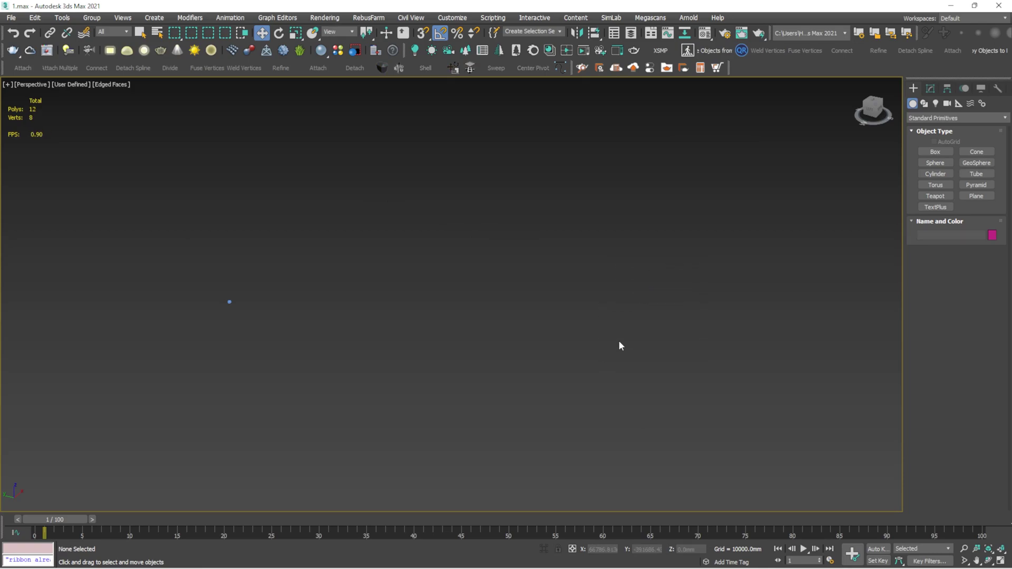
{"action": "key", "text": "z"}
{"action": "left_click", "coordinate": [506, 219]}
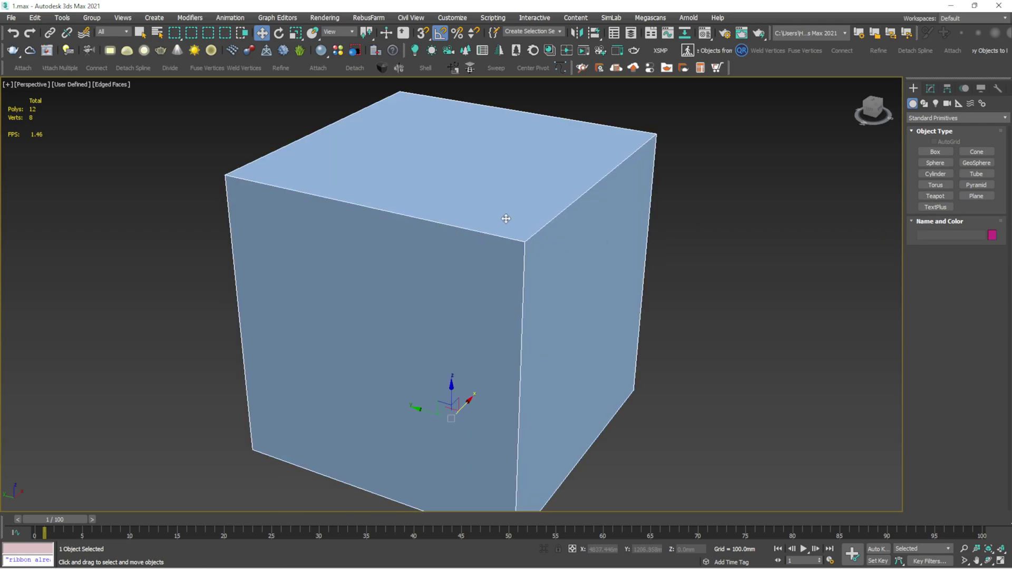
{"action": "scroll", "coordinate": [506, 219], "scroll_direction": "down", "scroll_amount": 4}
{"action": "left_click", "coordinate": [644, 156]}
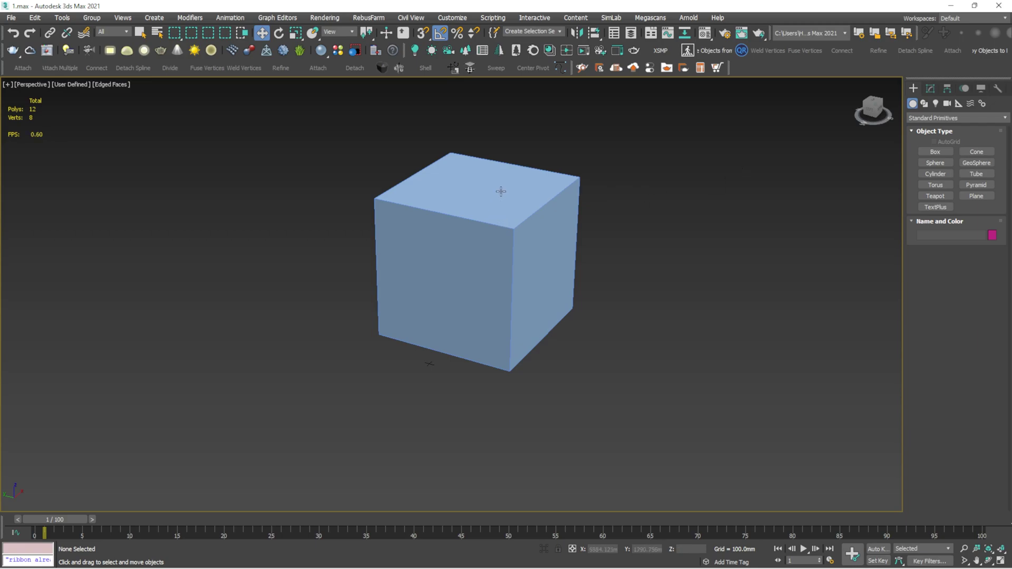
Try to switch the Perspective viewport to a camera view and dismiss the message.
{"action": "middle_click_drag", "start_coordinate": [500, 192], "coordinate": [501, 208]}
{"action": "key", "text": "c"}
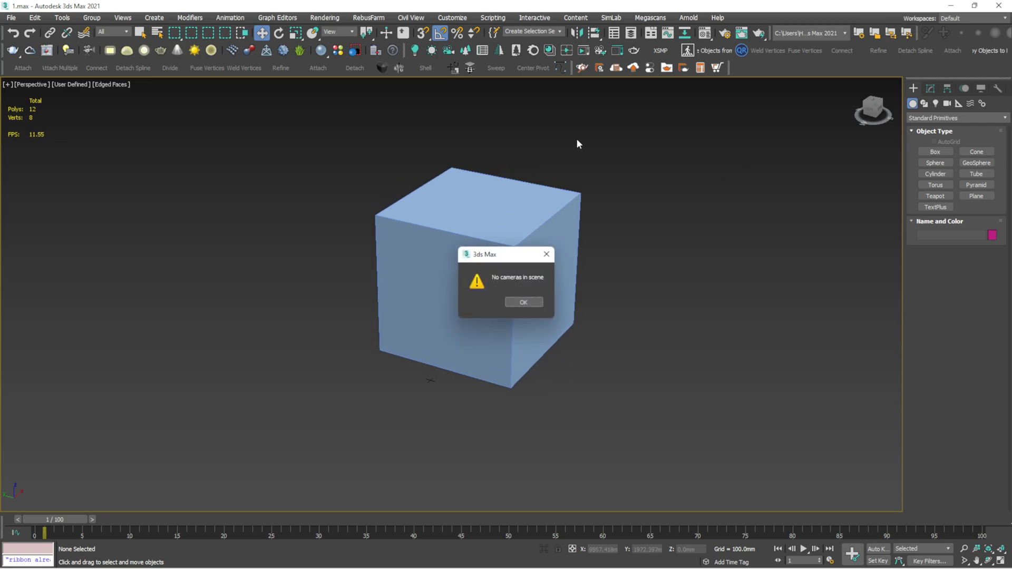
{"action": "left_click", "coordinate": [547, 256]}
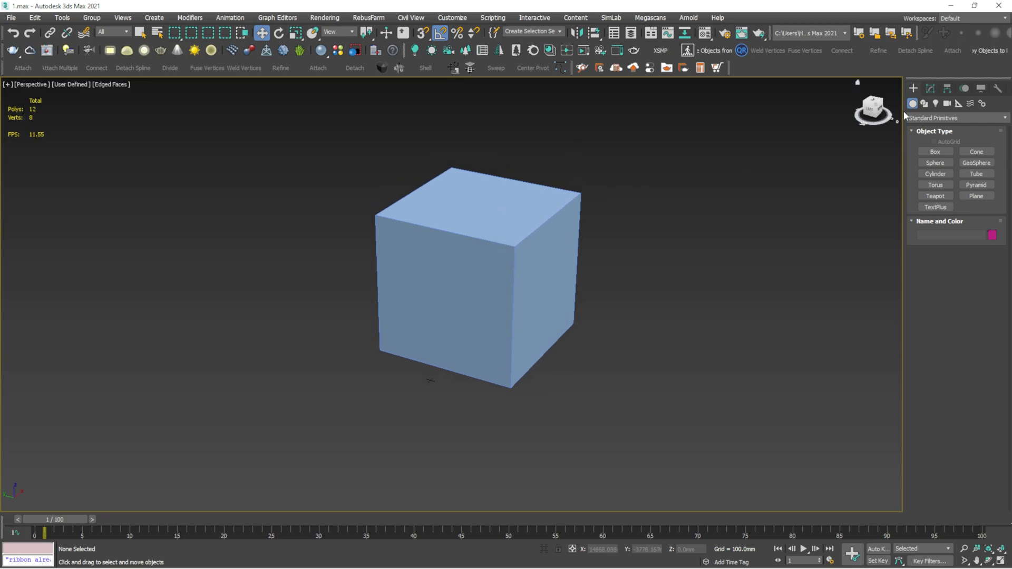
Create a targeted Physical camera beside the box, deselect it, and switch the viewport to the camera's view.
{"action": "left_click", "coordinate": [934, 114]}
{"action": "left_click", "coordinate": [935, 105]}
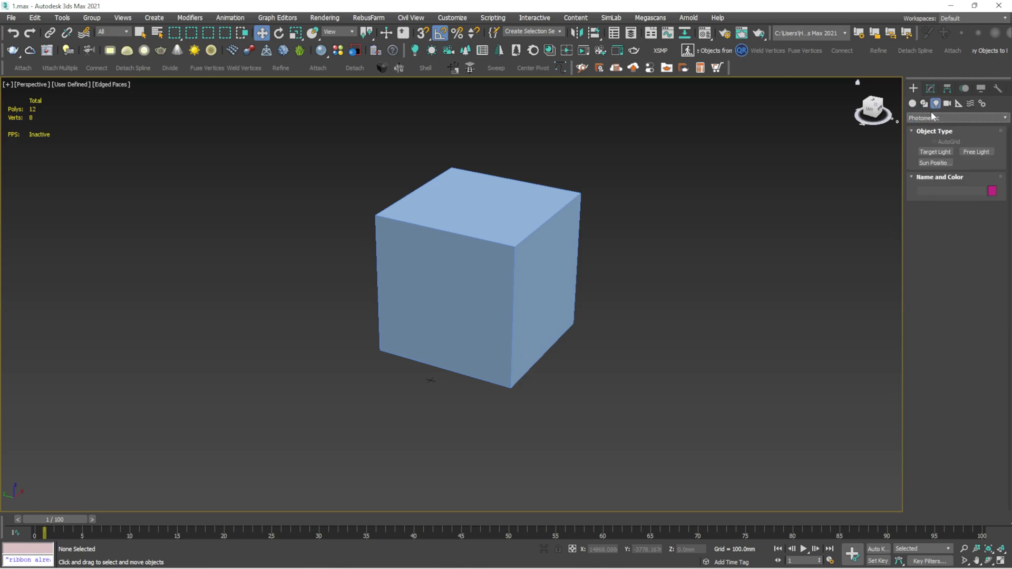
{"action": "left_click", "coordinate": [947, 103]}
{"action": "left_click", "coordinate": [942, 118]}
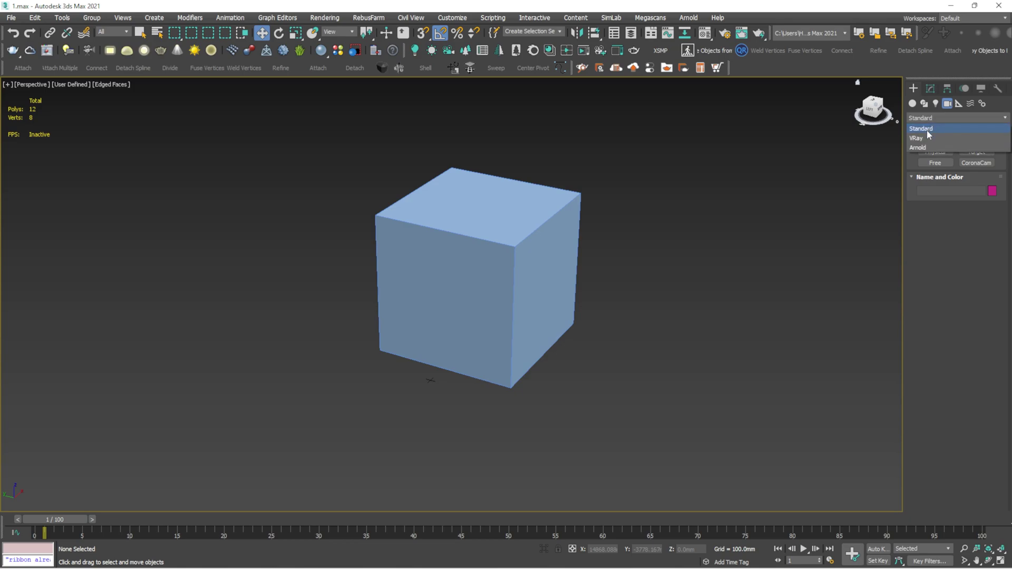
{"action": "left_click", "coordinate": [927, 130]}
{"action": "left_click", "coordinate": [935, 152]}
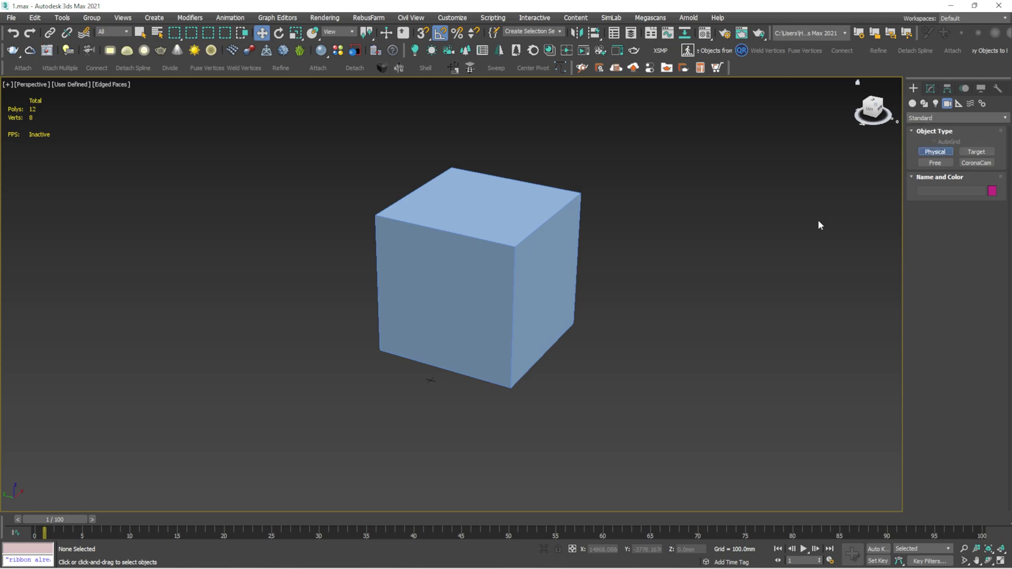
{"action": "left_click_drag", "start_coordinate": [715, 365], "coordinate": [659, 234]}
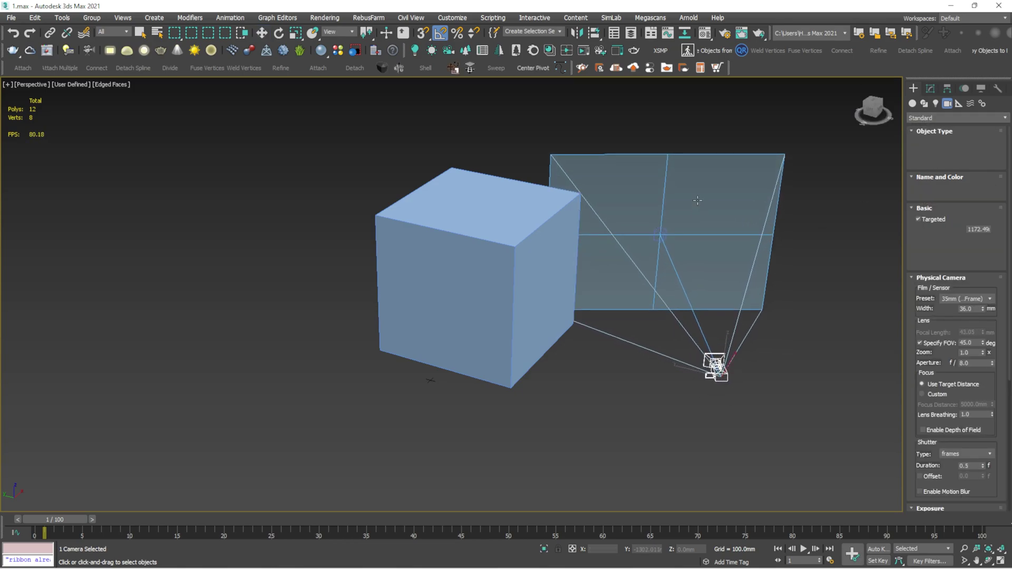
{"action": "right_click", "coordinate": [811, 218]}
{"action": "left_click", "coordinate": [812, 219]}
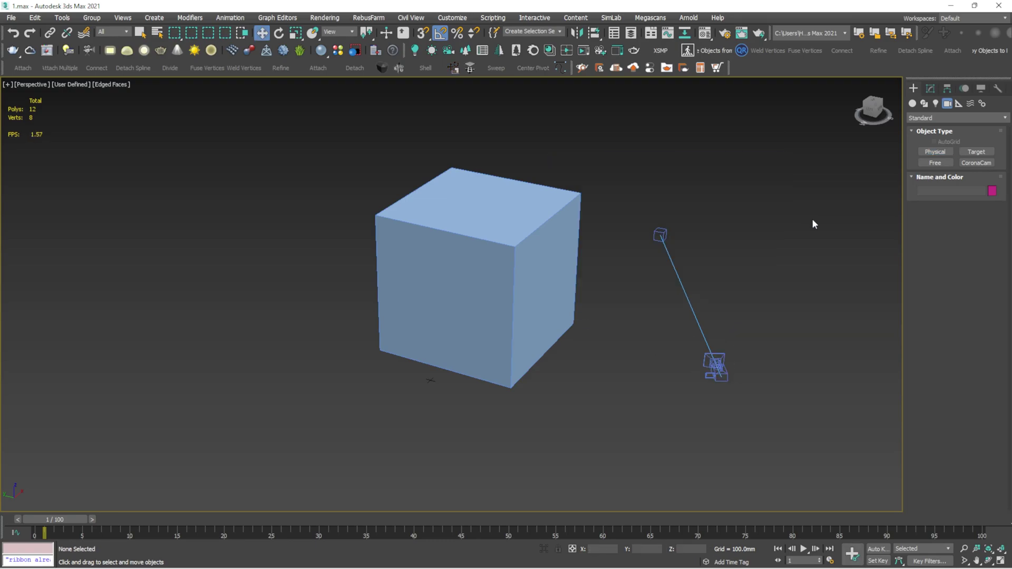
{"action": "key", "text": "c"}
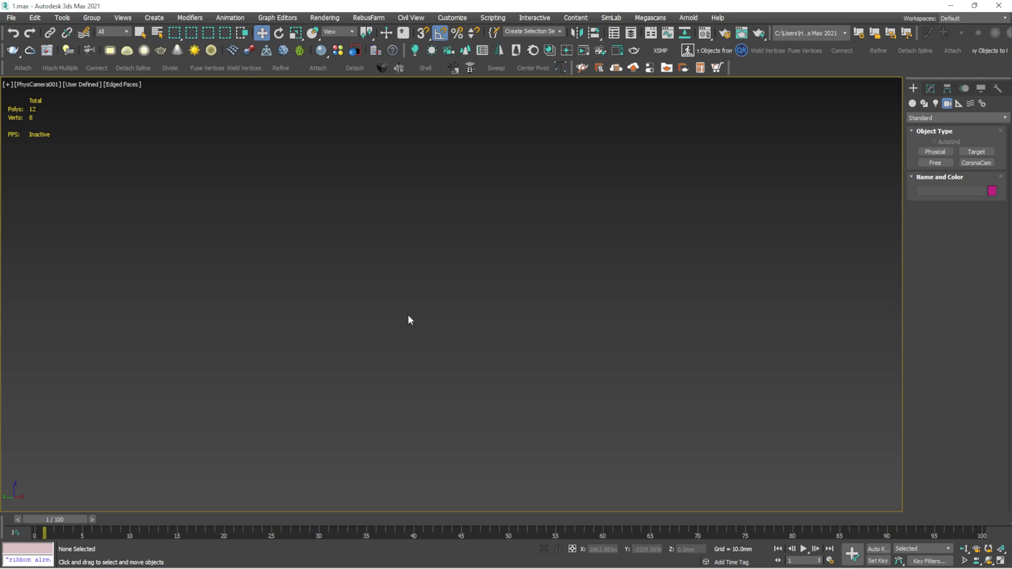
Switch to the Top view, frame the scene, and delete the camera together with its target.
{"action": "key", "text": "t"}
{"action": "key", "text": "z"}
{"action": "scroll", "coordinate": [567, 277], "scroll_direction": "down", "scroll_amount": 3}
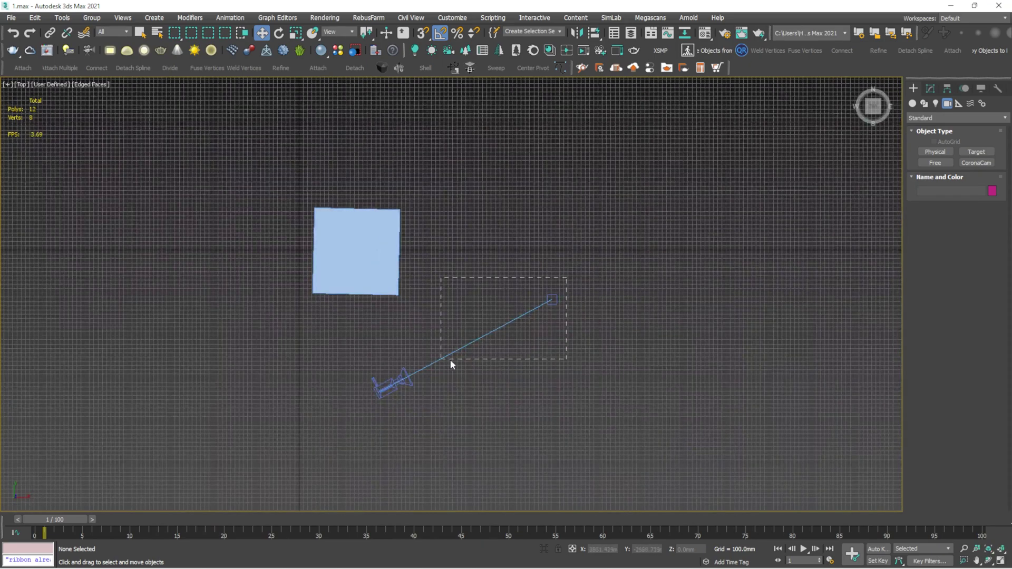
{"action": "left_click_drag", "start_coordinate": [451, 364], "coordinate": [434, 403]}
{"action": "key", "text": "Delete"}
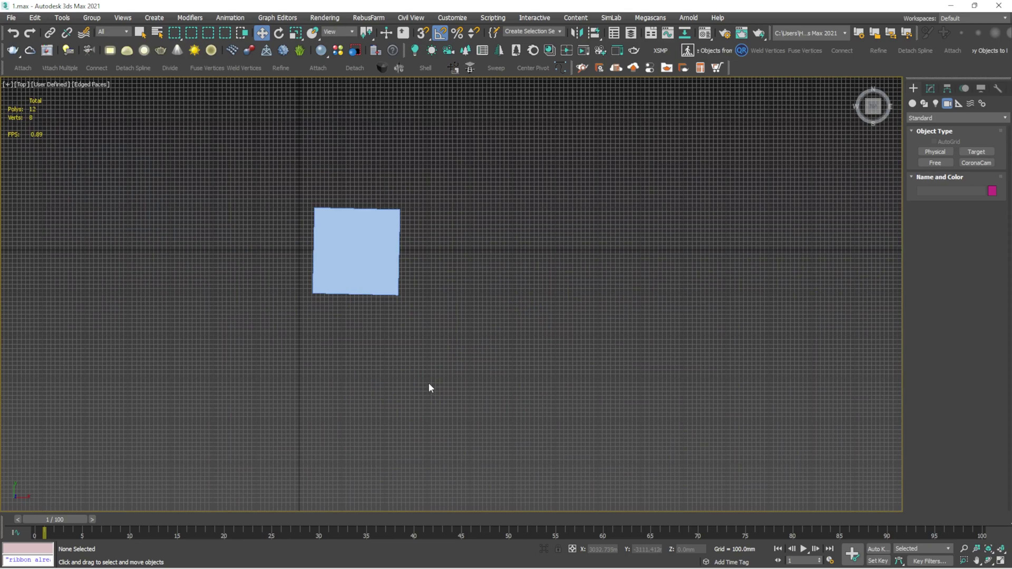
Toggle the grid display off and on in the Top view, leaving the grid hidden and the box deselected.
{"action": "key", "text": "g"}
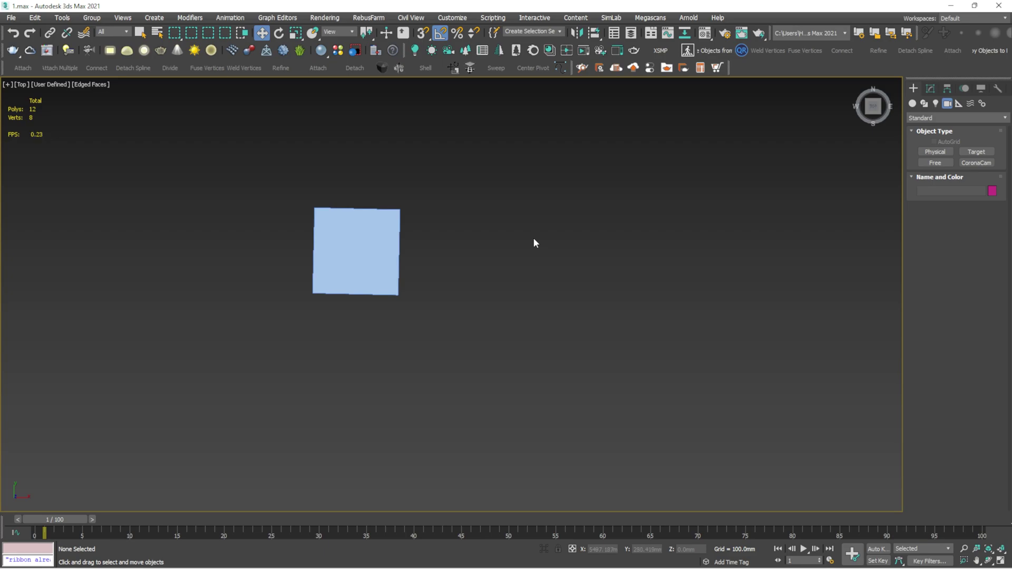
{"action": "key", "text": "g"}
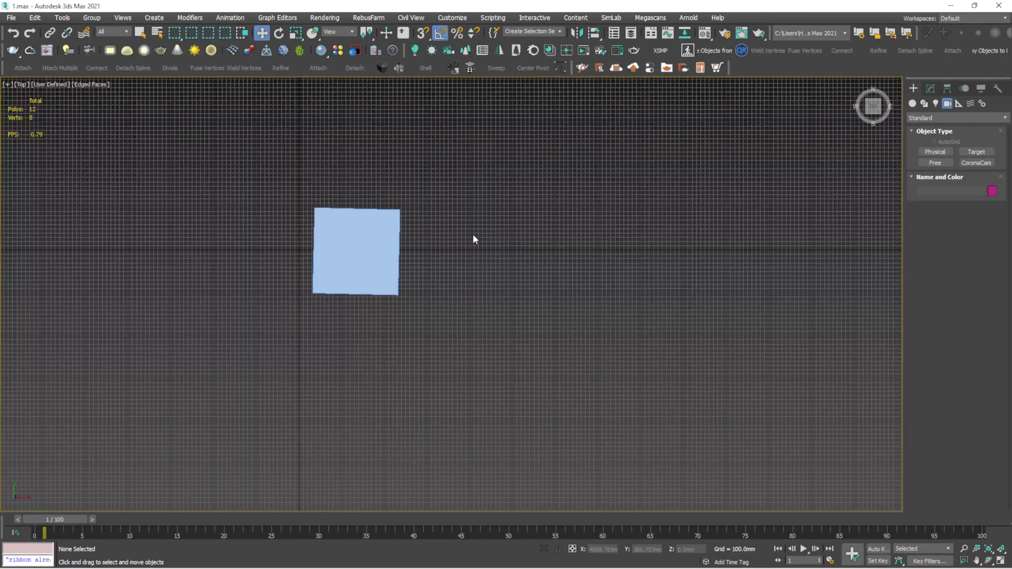
{"action": "scroll", "coordinate": [459, 280], "scroll_direction": "up", "scroll_amount": 4}
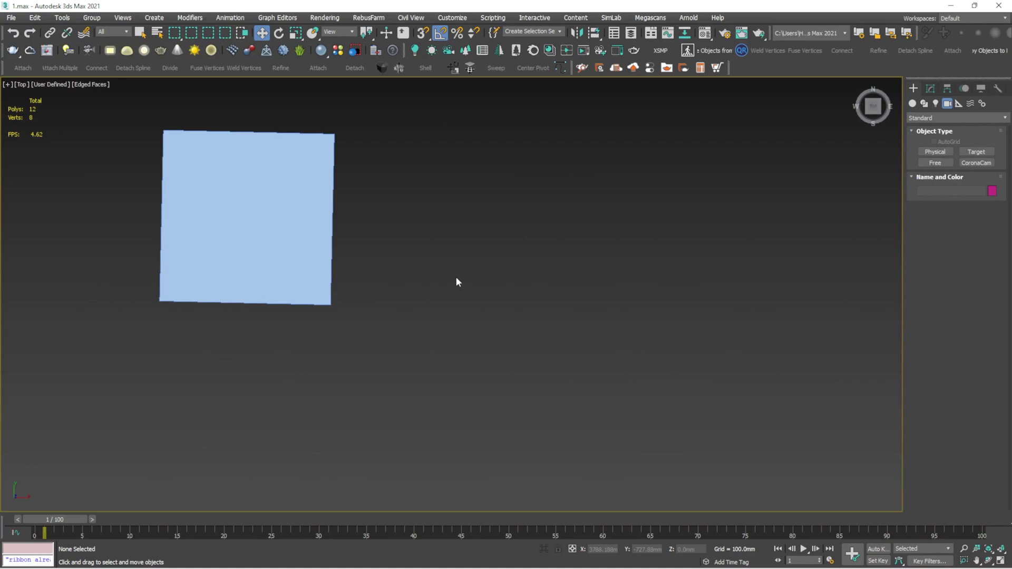
{"action": "key", "text": "g"}
{"action": "scroll", "coordinate": [457, 276], "scroll_direction": "down", "scroll_amount": 4}
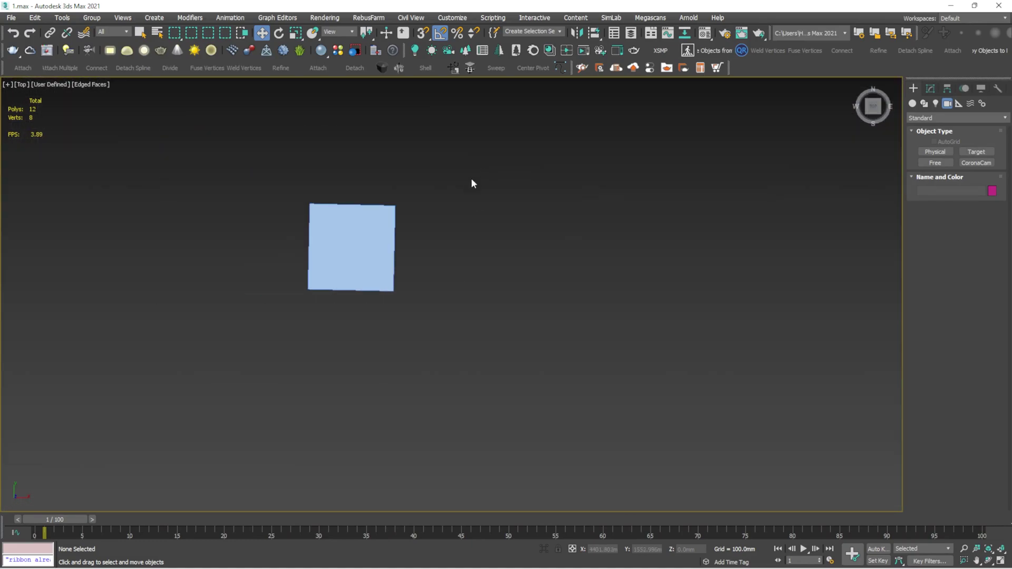
{"action": "left_click", "coordinate": [362, 247]}
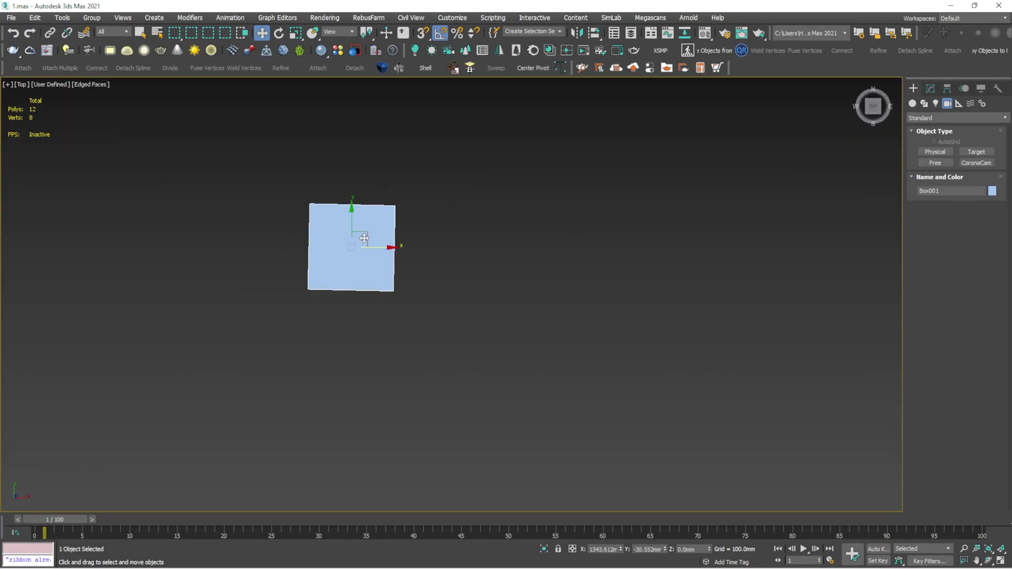
{"action": "left_click", "coordinate": [451, 198]}
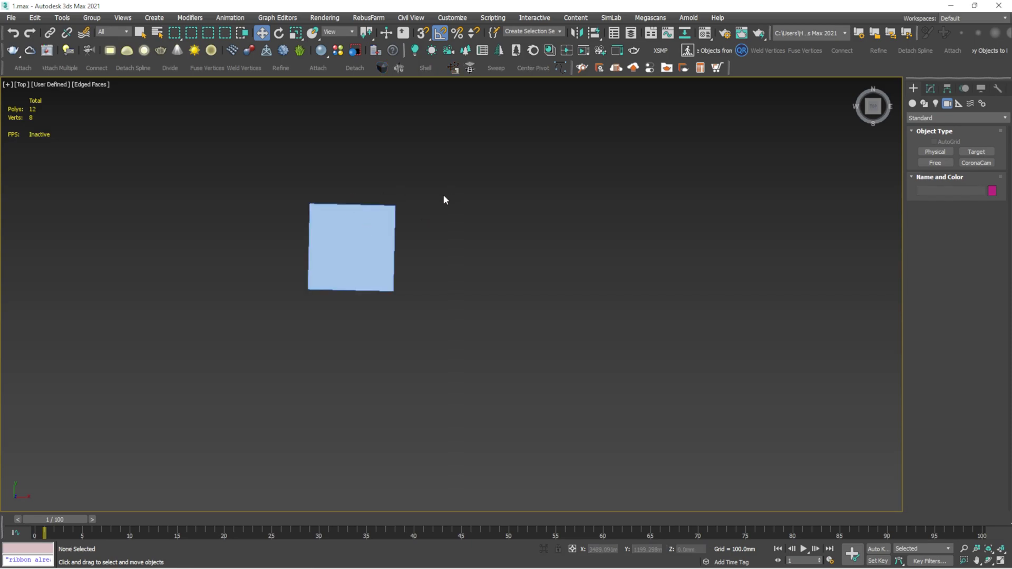
Examine the viewport's Show / Hide and Switch View options, trying the camera view in between.
{"action": "right_click", "coordinate": [417, 229]}
{"action": "right_click", "coordinate": [615, 310]}
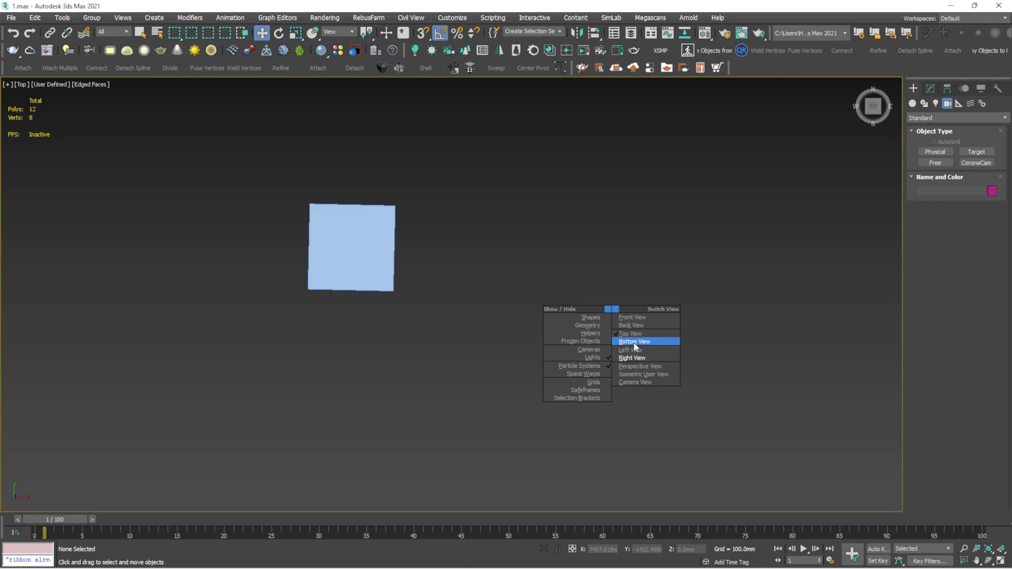
{"action": "left_click", "coordinate": [624, 279]}
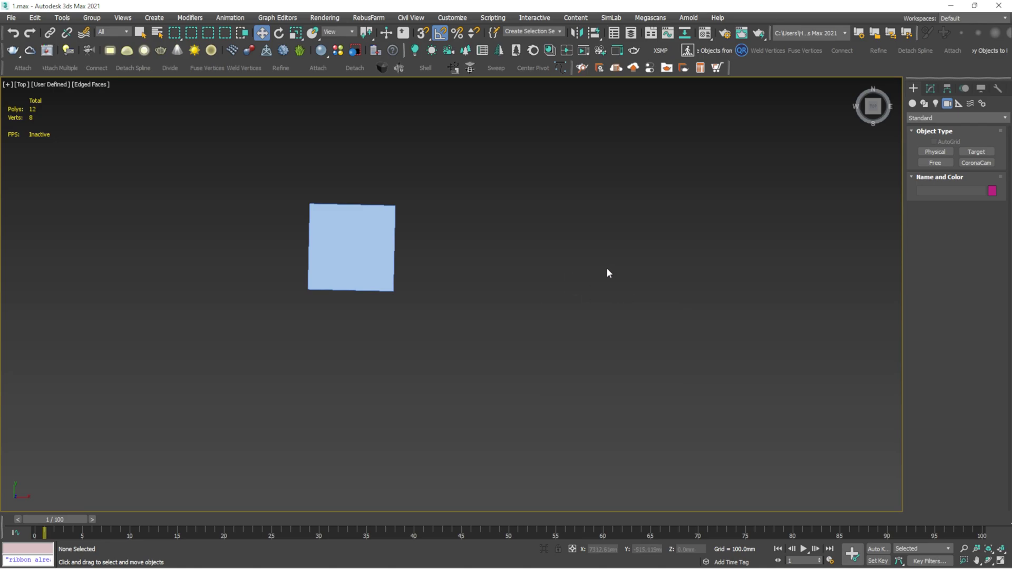
{"action": "key", "text": "c"}
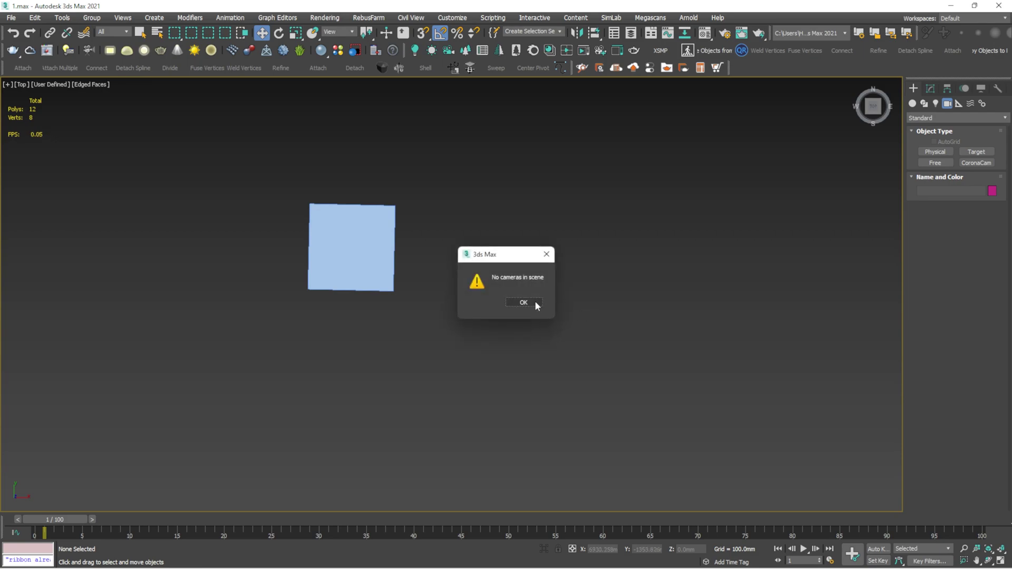
{"action": "left_click", "coordinate": [549, 254]}
{"action": "right_click", "coordinate": [567, 284]}
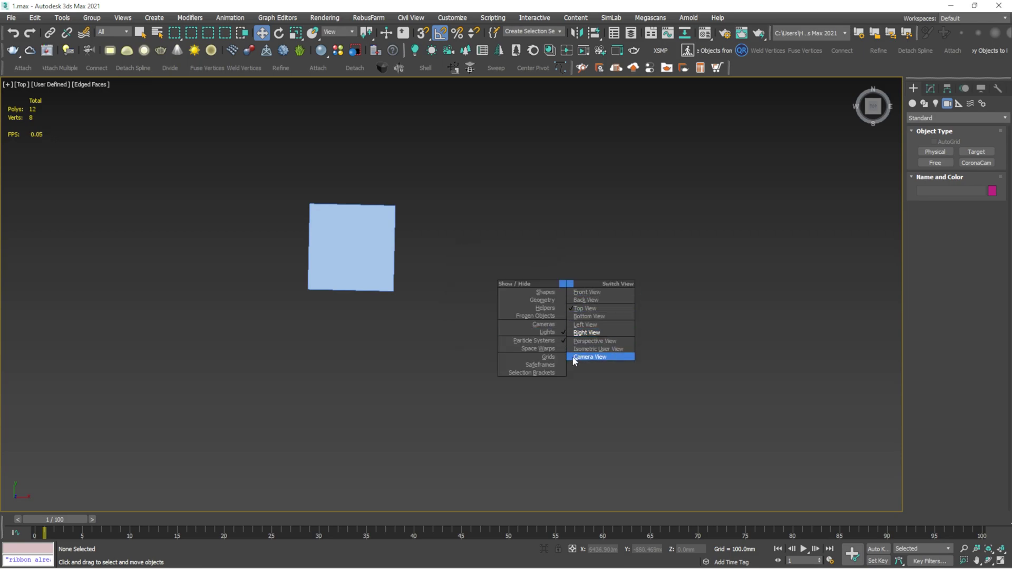
{"action": "left_click", "coordinate": [623, 206]}
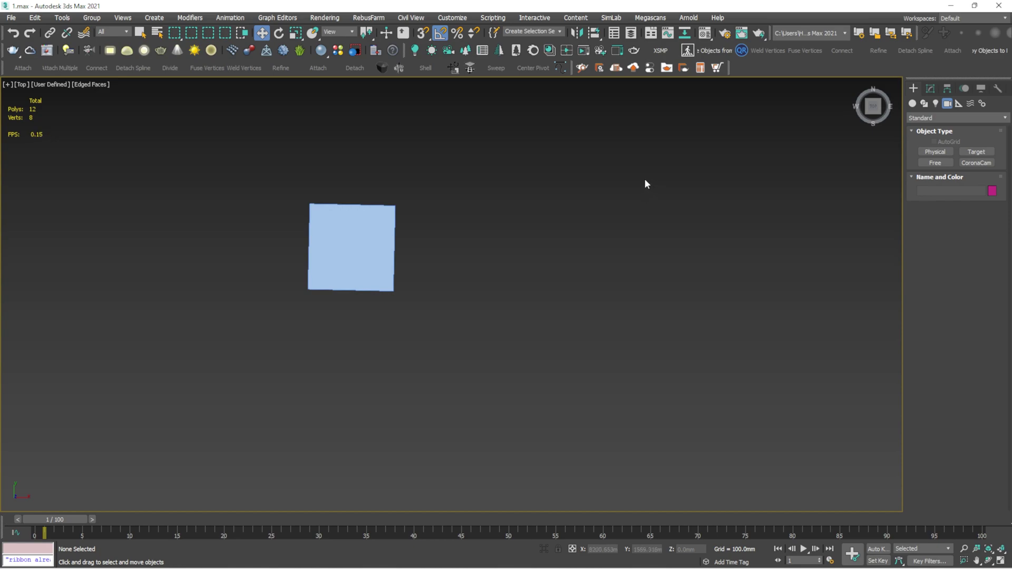
Turn on Auto Key, switch to an orbited Perspective view, select the box, and turn Auto Key off again.
{"action": "key", "text": "n"}
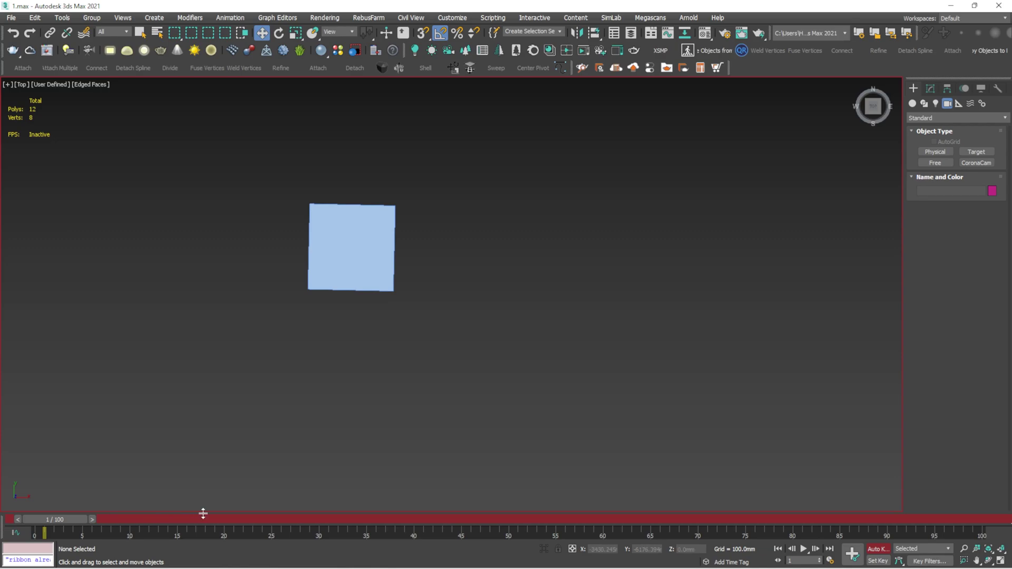
{"action": "key", "text": "p"}
{"action": "scroll", "coordinate": [402, 319], "scroll_direction": "up", "scroll_amount": 10}
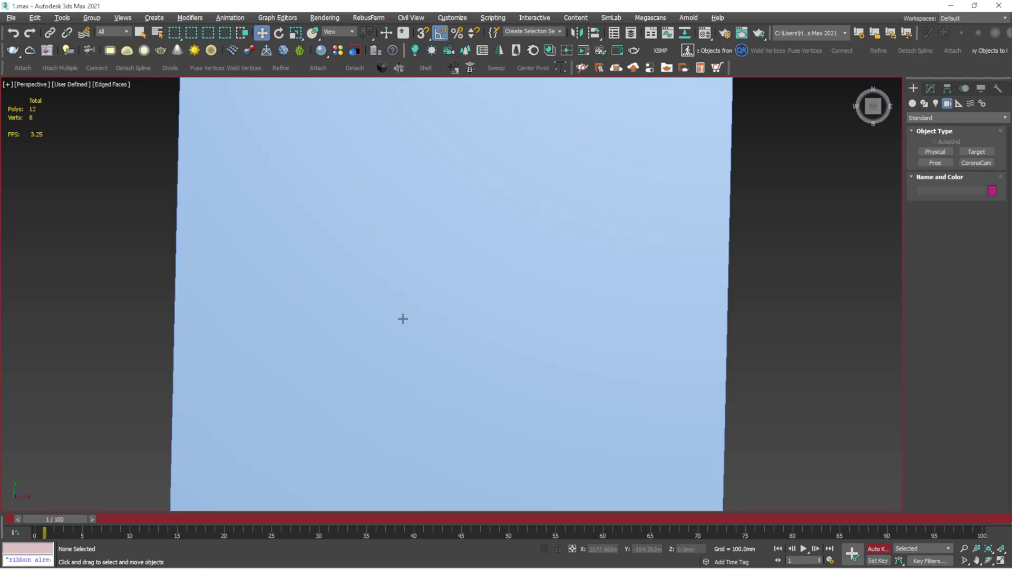
{"action": "scroll", "coordinate": [402, 319], "scroll_direction": "down", "scroll_amount": 8}
{"action": "middle_click_drag", "start_coordinate": [494, 236], "coordinate": [214, 292]}
{"action": "scroll", "coordinate": [278, 278], "scroll_direction": "down", "scroll_amount": 4}
{"action": "left_click", "coordinate": [246, 291]}
{"action": "key", "text": "n"}
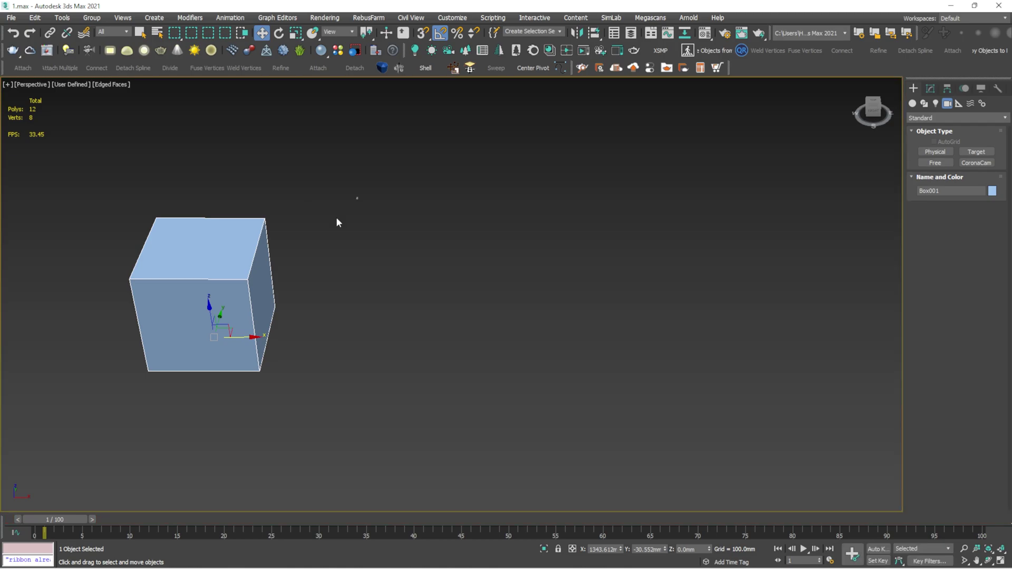
With Auto Key on, animate the box at frame 50 by moving it along the X axis to about 12321 mm.
{"action": "left_click", "coordinate": [336, 217]}
{"action": "left_click", "coordinate": [193, 274]}
{"action": "key", "text": "n"}
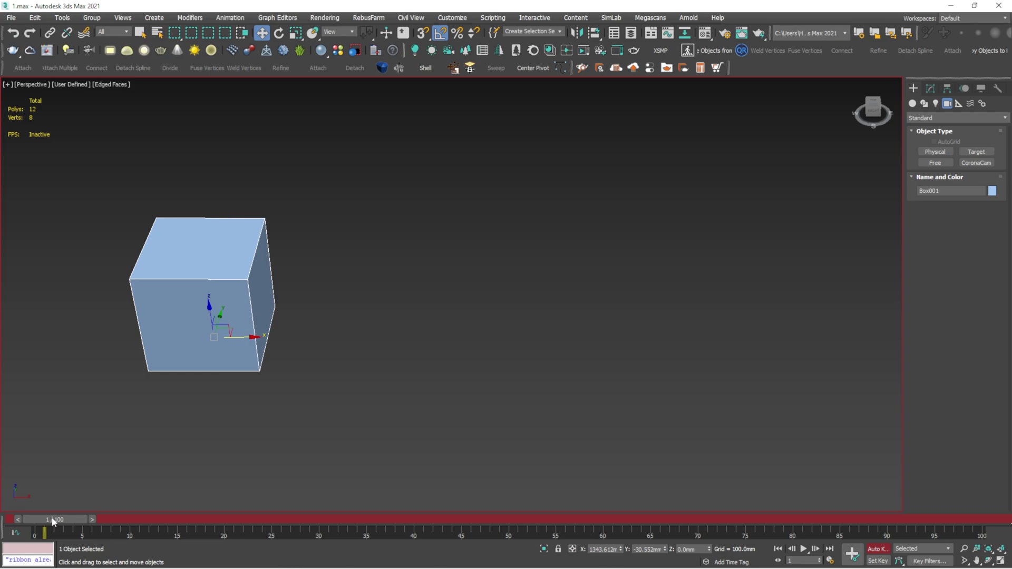
{"action": "left_click_drag", "start_coordinate": [52, 521], "coordinate": [508, 510]}
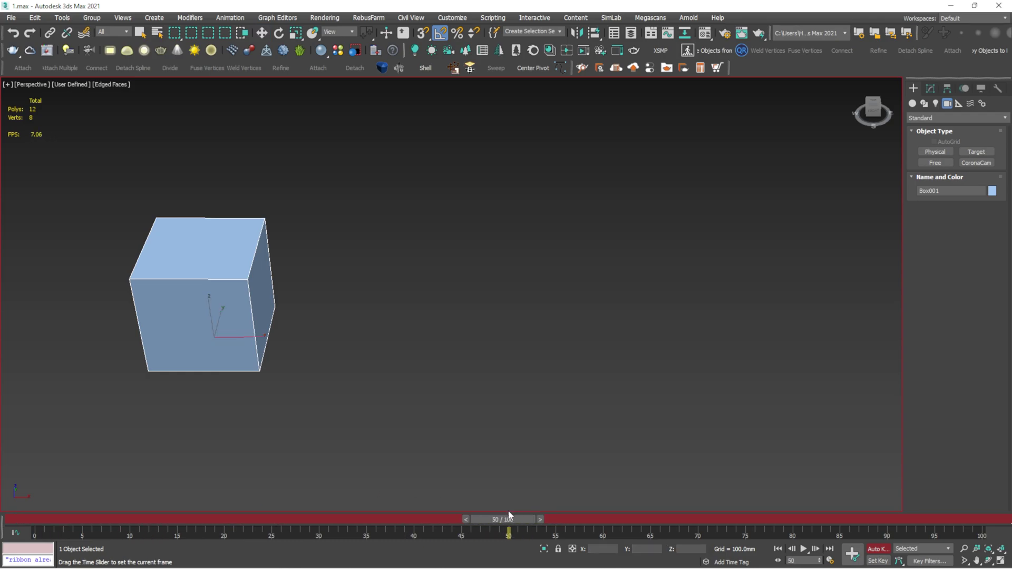
{"action": "key", "text": "w"}
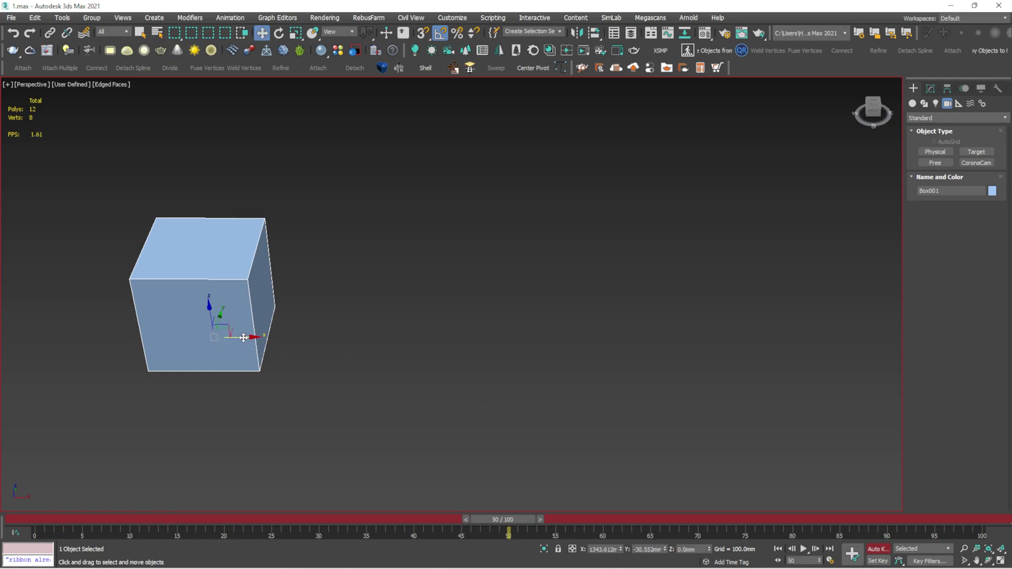
{"action": "left_click_drag", "start_coordinate": [242, 338], "coordinate": [830, 318]}
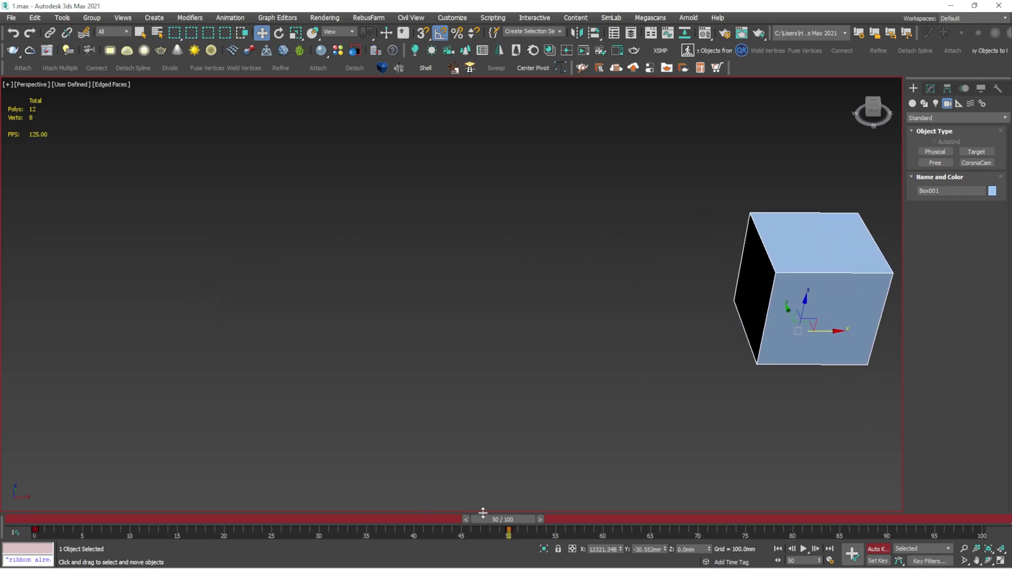
Scrub the box animation back to frame 0, turn off Auto Key, and deselect the box.
{"action": "mouse_move", "coordinate": [508, 522]}
{"action": "left_mouse_down"}
{"action": "mouse_move", "coordinate": [50, 520]}
{"action": "mouse_move", "coordinate": [517, 520]}
{"action": "left_mouse_up"}
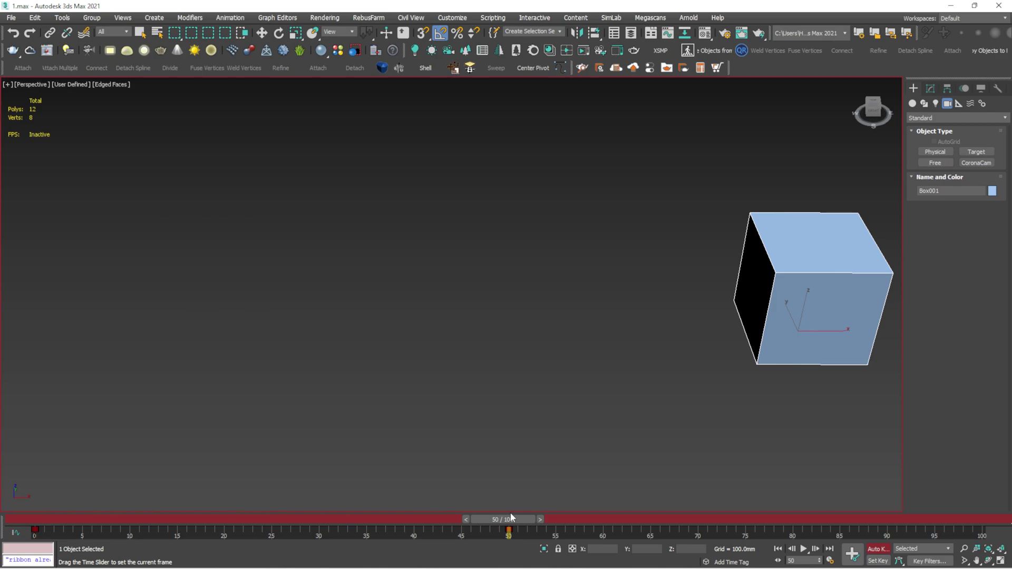
{"action": "left_click_drag", "start_coordinate": [511, 519], "coordinate": [8, 520]}
{"action": "key", "text": "n"}
{"action": "key", "text": "w"}
{"action": "left_click", "coordinate": [298, 458]}
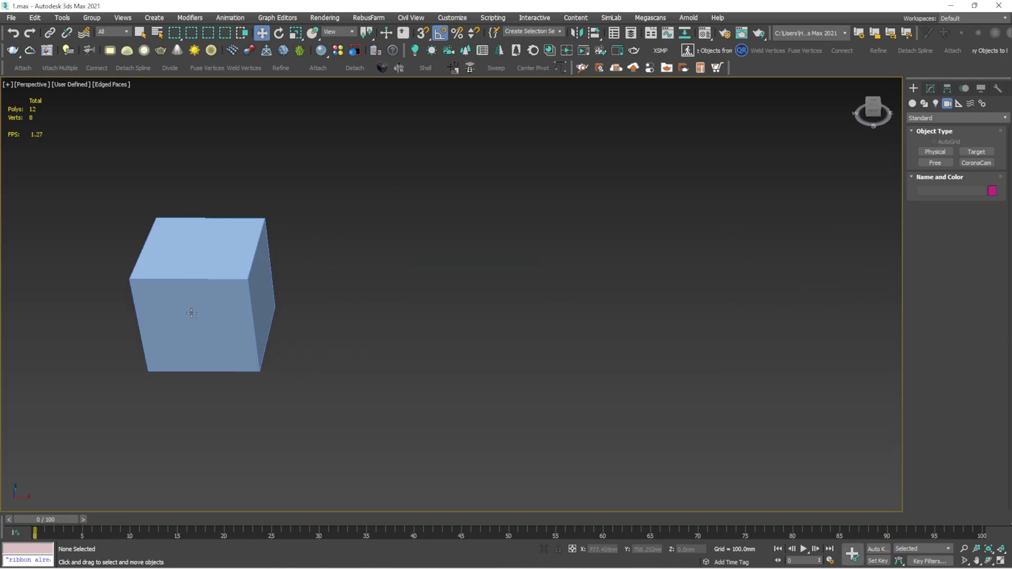
Select the box in the Perspective view and open the Material Editor.
{"action": "left_click_drag", "start_coordinate": [221, 322], "coordinate": [373, 345]}
{"action": "scroll", "coordinate": [373, 345], "scroll_direction": "up", "scroll_amount": 2}
{"action": "key", "text": "m"}
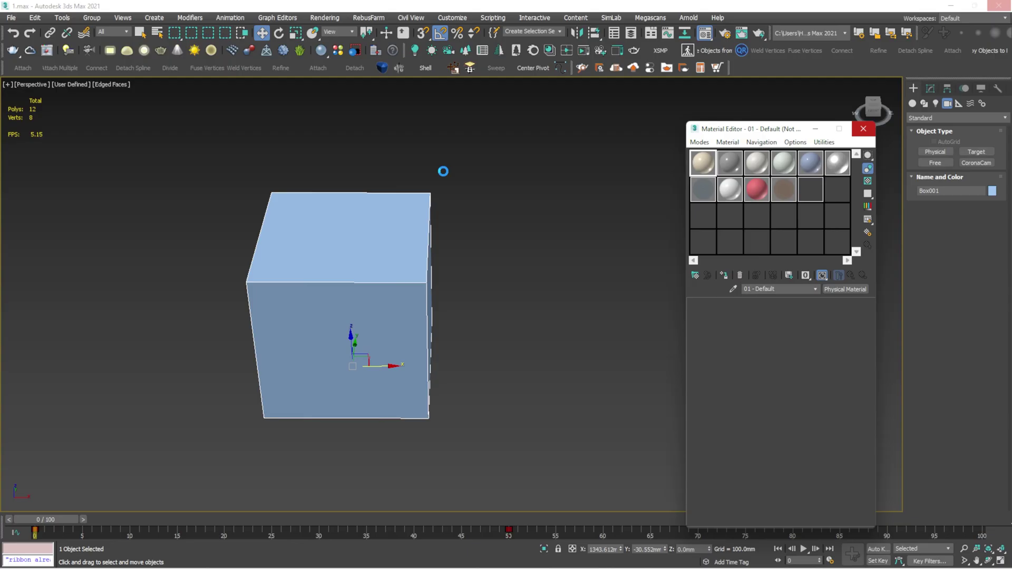
Move the Material Editor aside and assign the 01 - Default material to the box.
{"action": "left_click", "coordinate": [445, 167]}
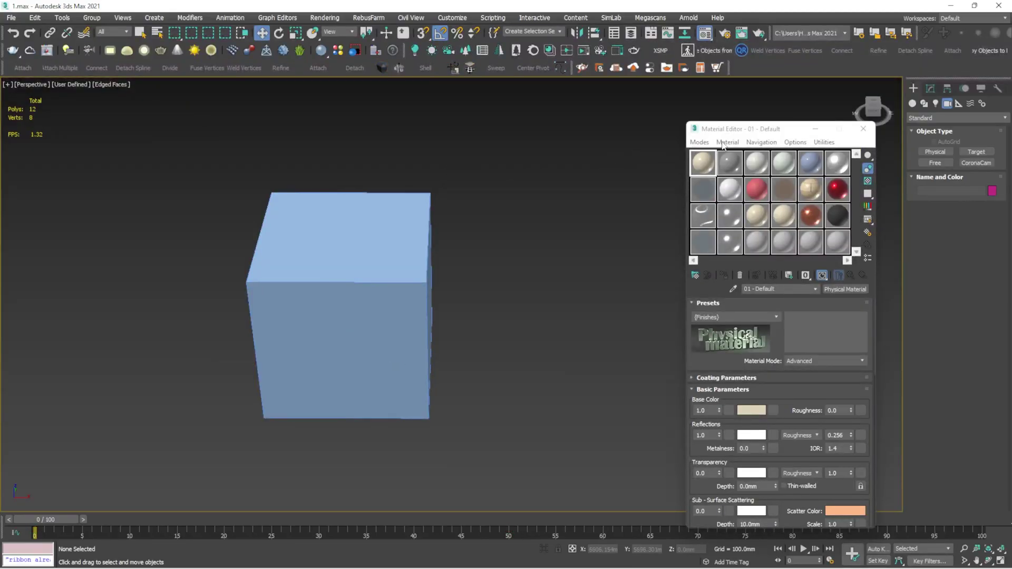
{"action": "left_click_drag", "start_coordinate": [728, 131], "coordinate": [699, 128]}
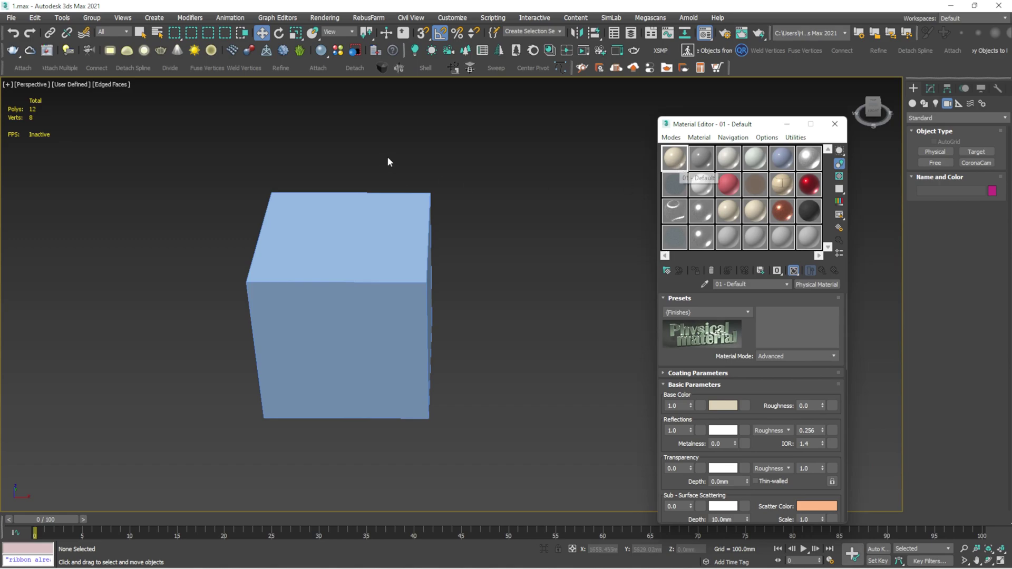
{"action": "left_click", "coordinate": [382, 233]}
{"action": "left_click", "coordinate": [696, 270]}
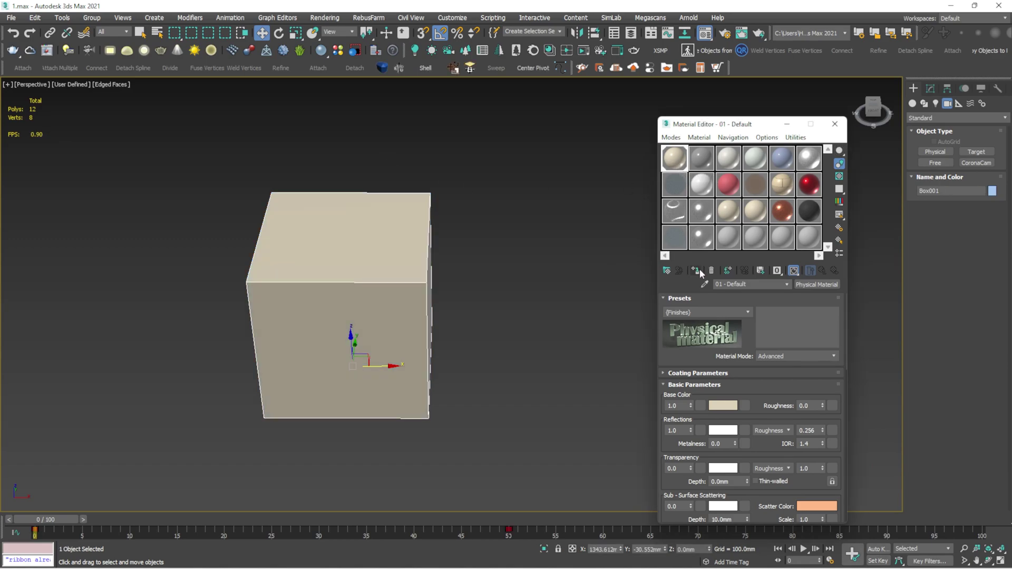
Deselect and reselect the box to check its material, and close the Material Editor.
{"action": "left_click", "coordinate": [459, 209]}
{"action": "scroll", "coordinate": [382, 262], "scroll_direction": "up", "scroll_amount": 3}
{"action": "left_click", "coordinate": [383, 262]}
{"action": "scroll", "coordinate": [617, 208], "scroll_direction": "down", "scroll_amount": 4}
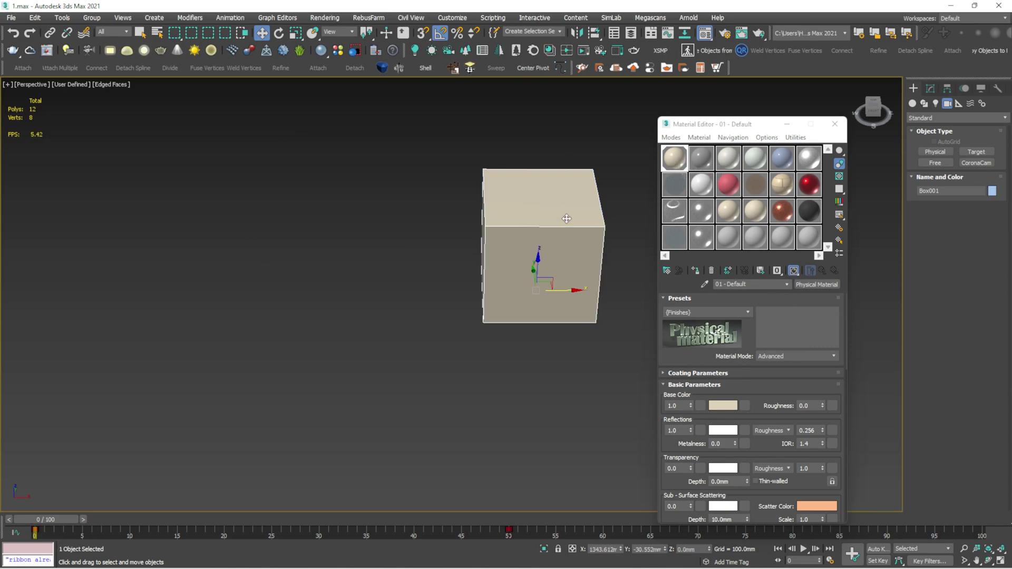
{"action": "middle_click_drag", "start_coordinate": [566, 218], "coordinate": [524, 229]}
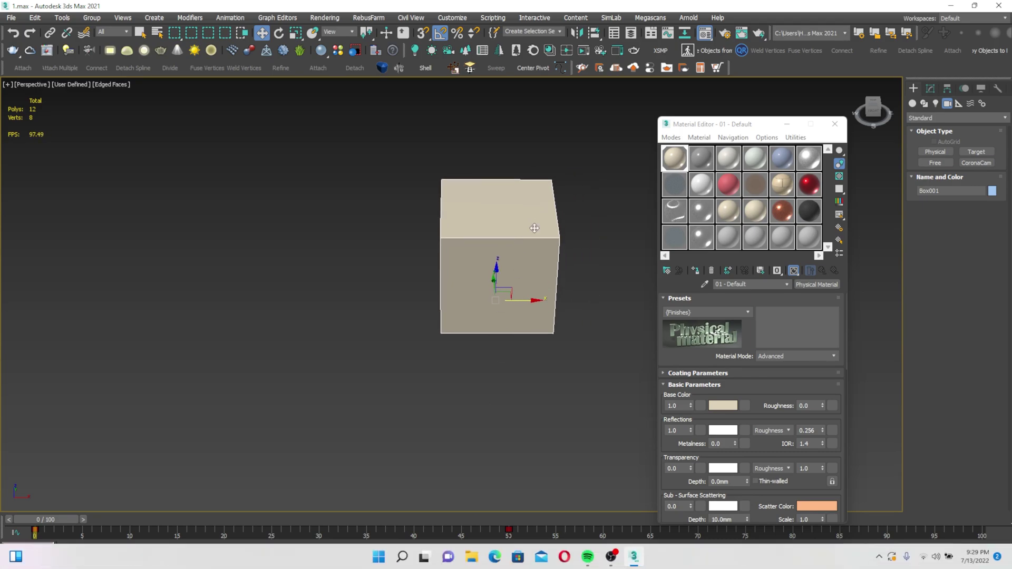
{"action": "key", "text": "m"}
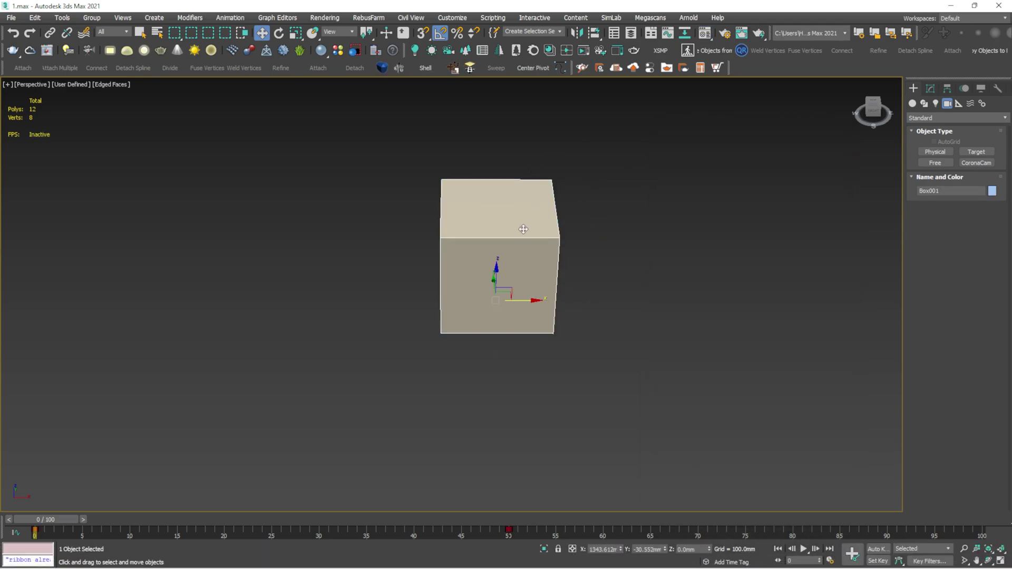
Clear the selection and select the box again.
{"action": "key", "text": "ctrl+d"}
{"action": "left_click", "coordinate": [492, 222]}
{"action": "middle_click_drag", "start_coordinate": [531, 204], "coordinate": [382, 251]}
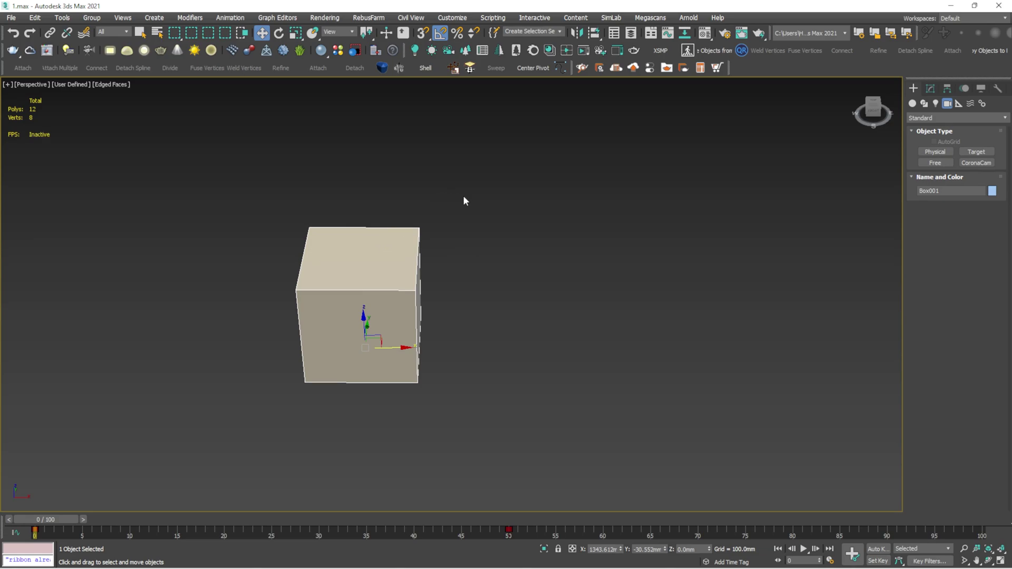
Create a second box beside the first, about 3585 mm long, 3589 mm wide and 2320 mm high, and return to the Move tool.
{"action": "left_click", "coordinate": [913, 103]}
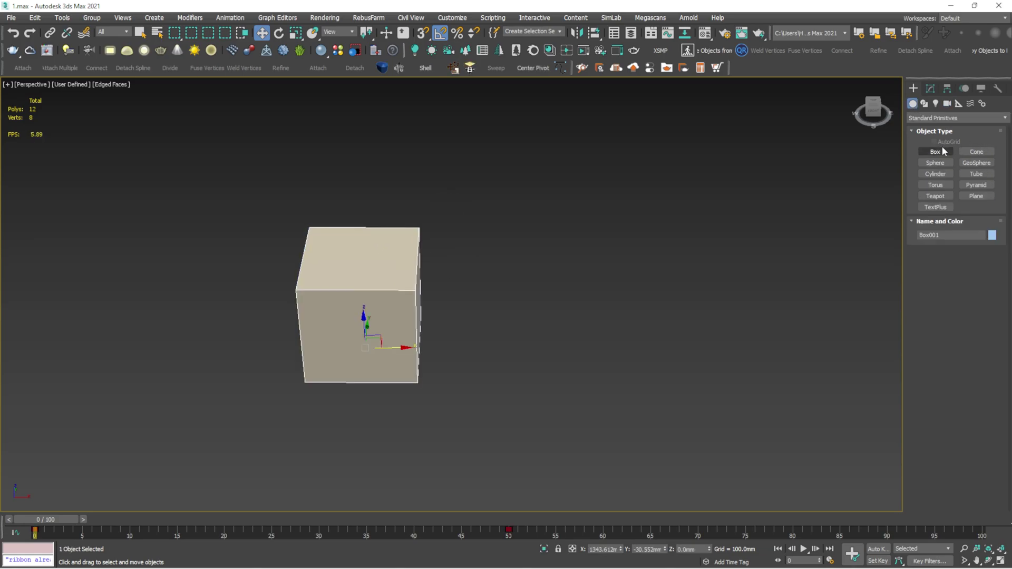
{"action": "left_click", "coordinate": [935, 151]}
{"action": "scroll", "coordinate": [622, 231], "scroll_direction": "down", "scroll_amount": 3}
{"action": "middle_click_drag", "start_coordinate": [621, 230], "coordinate": [535, 244]}
{"action": "scroll", "coordinate": [535, 244], "scroll_direction": "up", "scroll_amount": 4}
{"action": "left_click_drag", "start_coordinate": [548, 262], "coordinate": [761, 354]}
{"action": "key", "text": "w"}
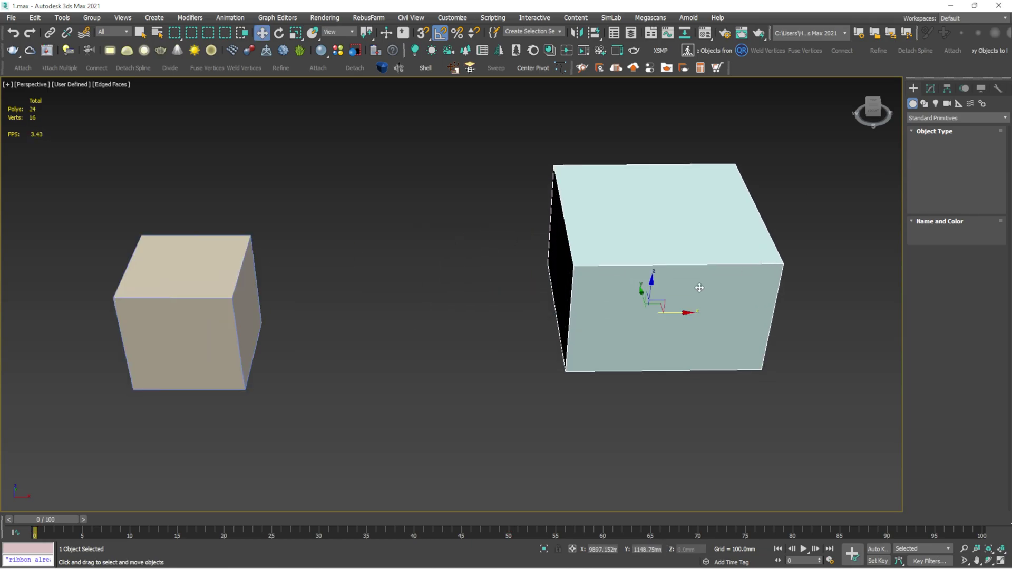
Select the small beige box and invert the selection to pick the larger box instead.
{"action": "left_click", "coordinate": [280, 304]}
{"action": "scroll", "coordinate": [185, 289], "scroll_direction": "up", "scroll_amount": 2}
{"action": "left_click", "coordinate": [238, 272]}
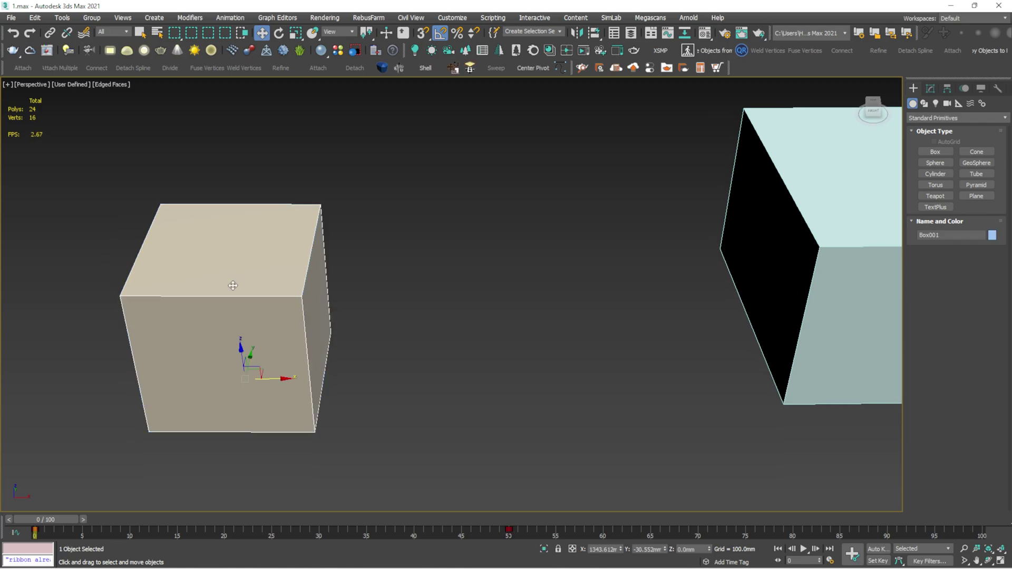
{"action": "scroll", "coordinate": [232, 282], "scroll_direction": "down", "scroll_amount": 3}
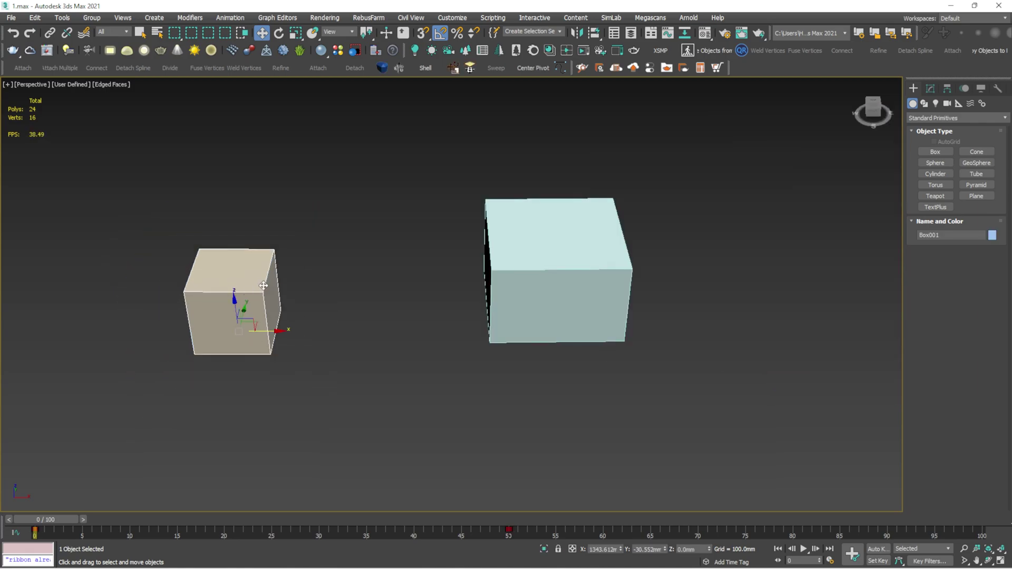
{"action": "key", "text": "ctrl+i"}
{"action": "scroll", "coordinate": [606, 287], "scroll_direction": "up", "scroll_amount": 3}
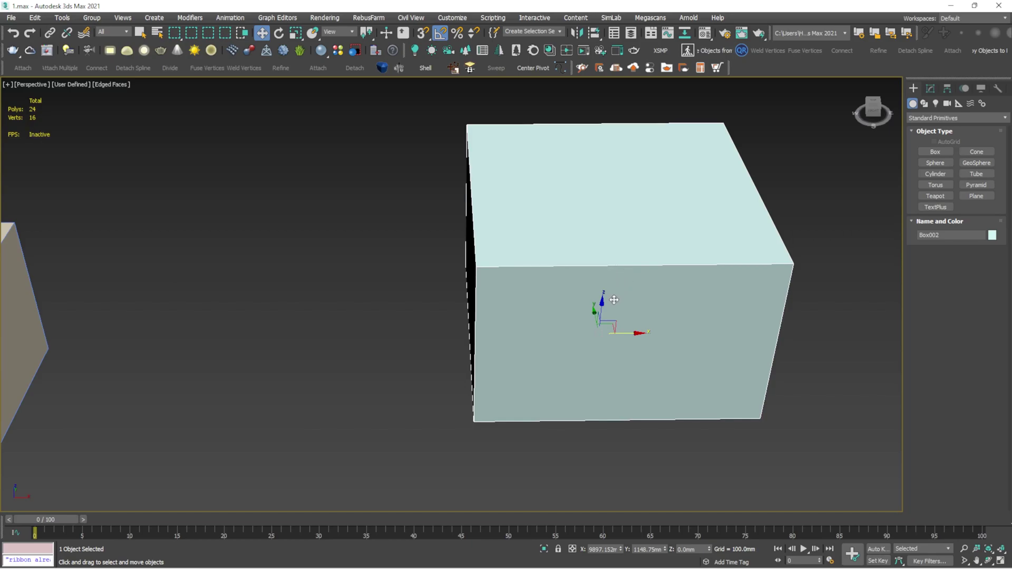
{"action": "scroll", "coordinate": [619, 292], "scroll_direction": "down", "scroll_amount": 3}
Select and deselect the small box, then select all objects and clear the selection.
{"action": "left_click", "coordinate": [444, 190]}
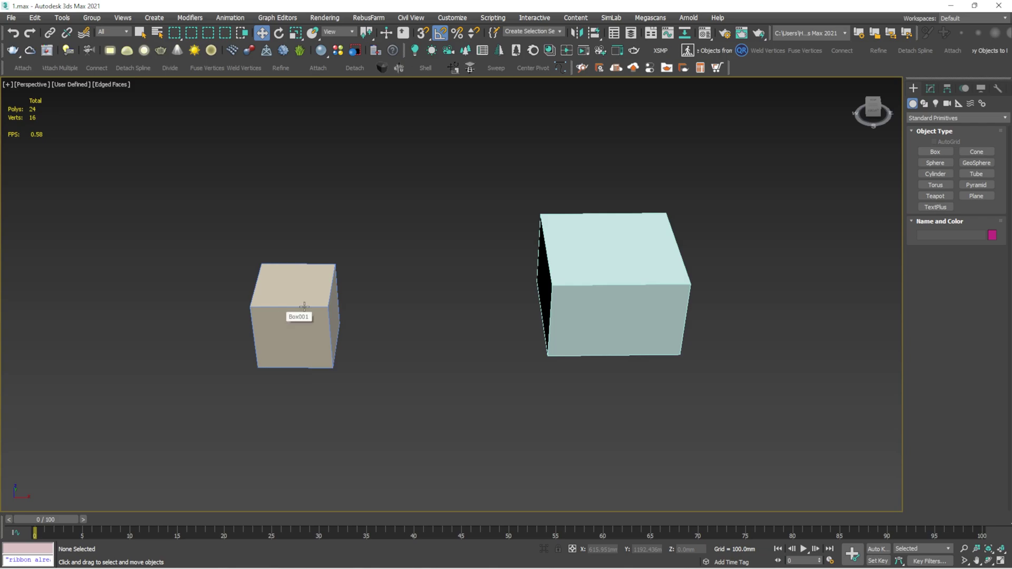
{"action": "left_click", "coordinate": [327, 269]}
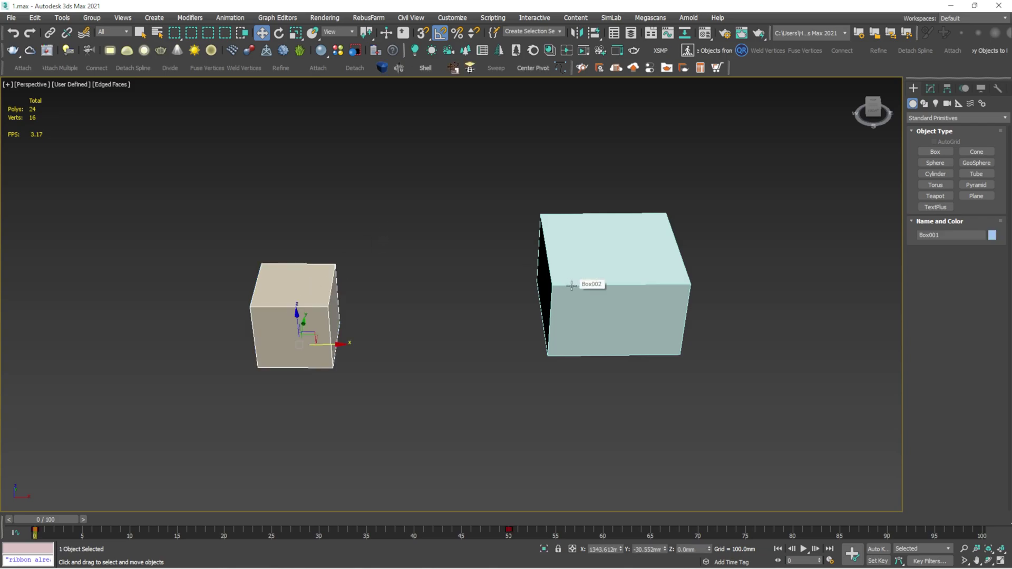
{"action": "left_click", "coordinate": [407, 240]}
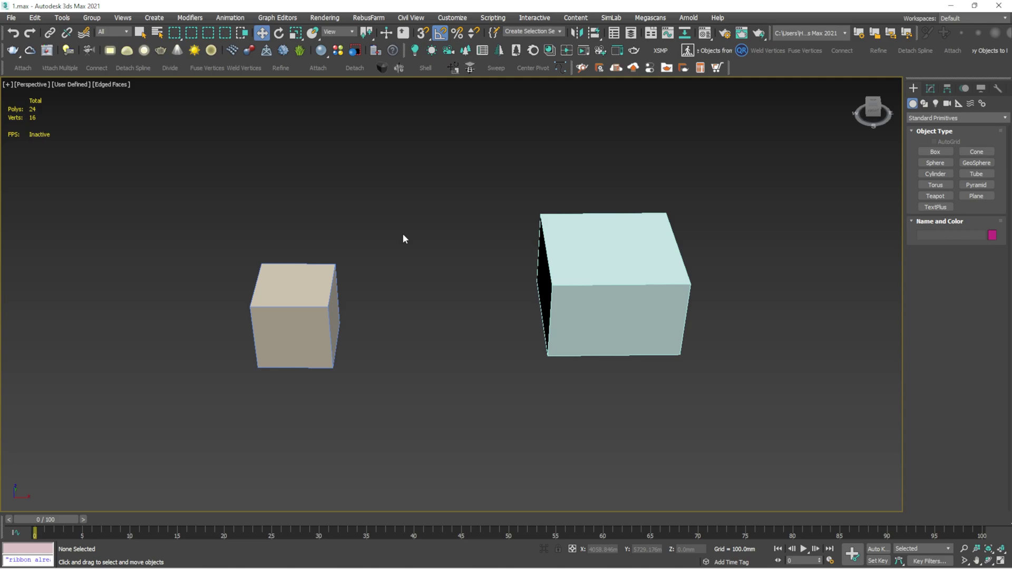
{"action": "key", "text": "ctrl+a"}
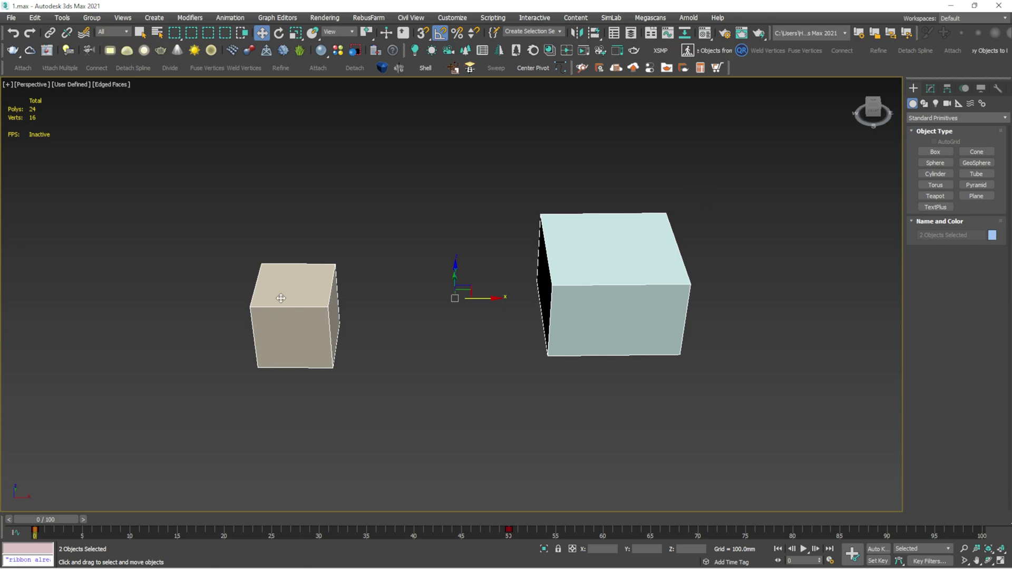
{"action": "left_click", "coordinate": [433, 187]}
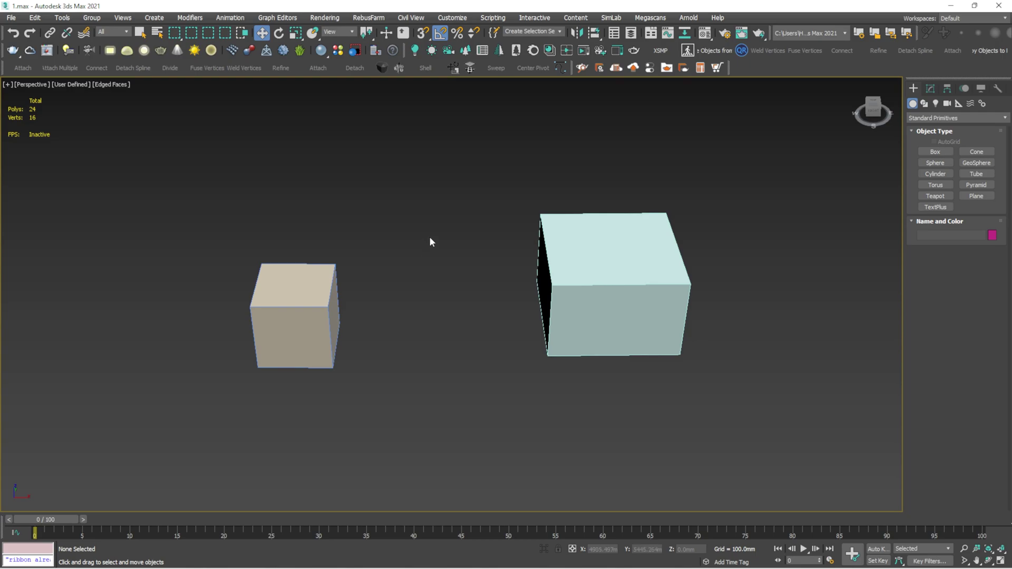
Open the Save File As dialog and close it without saving.
{"action": "key", "text": "ctrl+shift+s"}
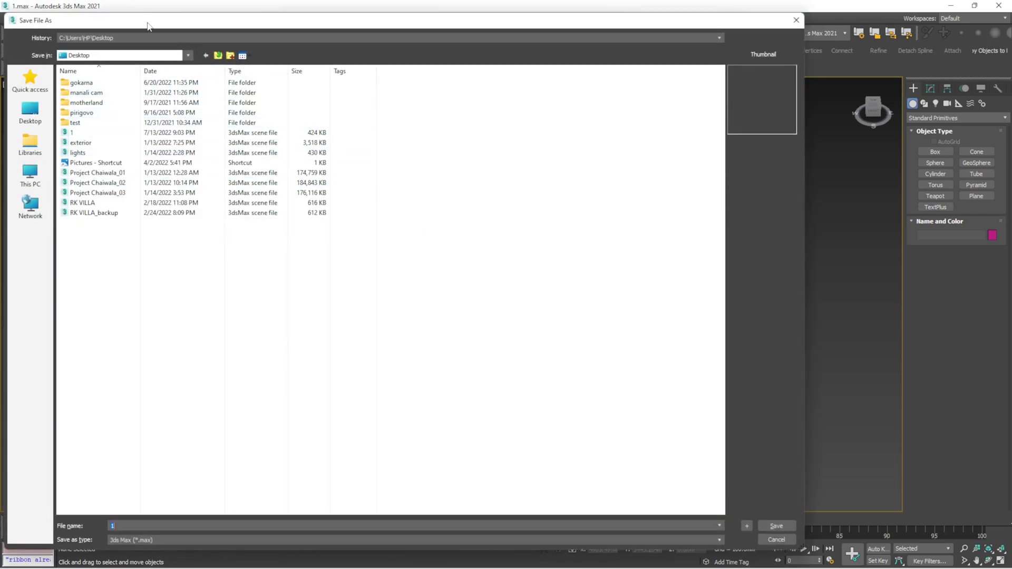
{"action": "left_click", "coordinate": [796, 21]}
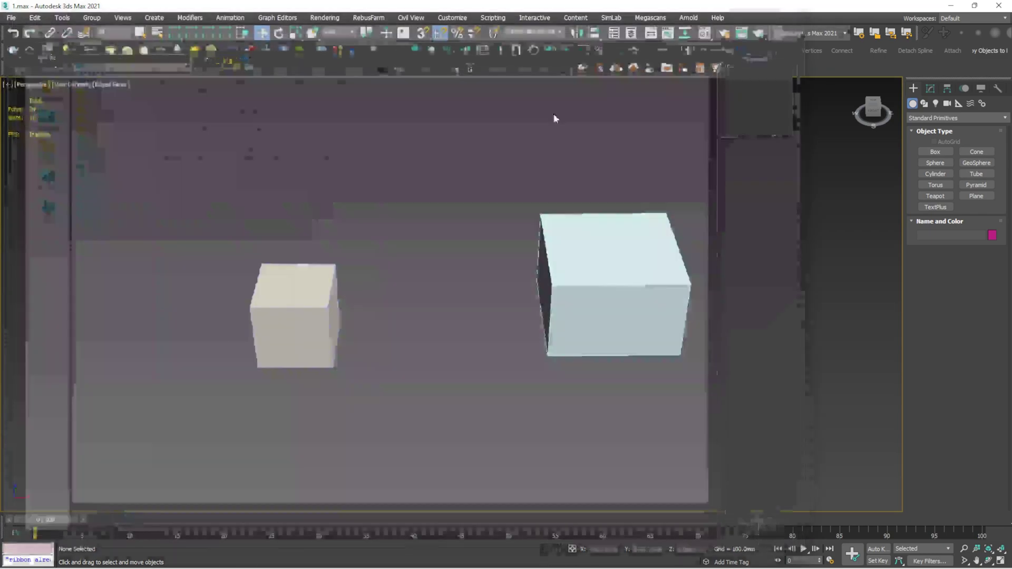
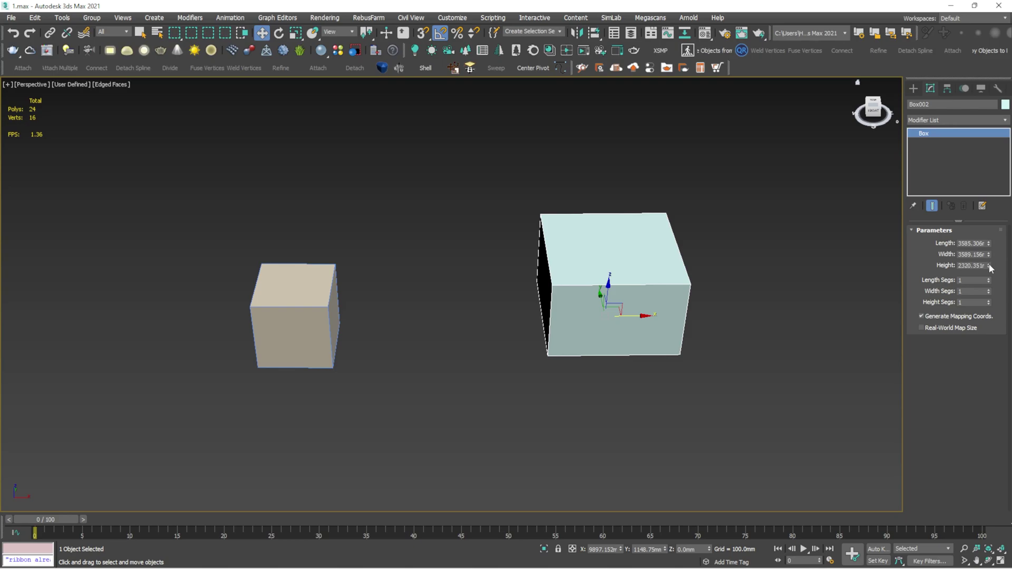
Increase the height of the larger box so that it becomes a tall block.
{"action": "left_click_drag", "start_coordinate": [988, 265], "coordinate": [989, 222]}
{"action": "middle_click_drag", "start_coordinate": [623, 206], "coordinate": [615, 211]}
{"action": "scroll", "coordinate": [615, 210], "scroll_direction": "up", "scroll_amount": 3}
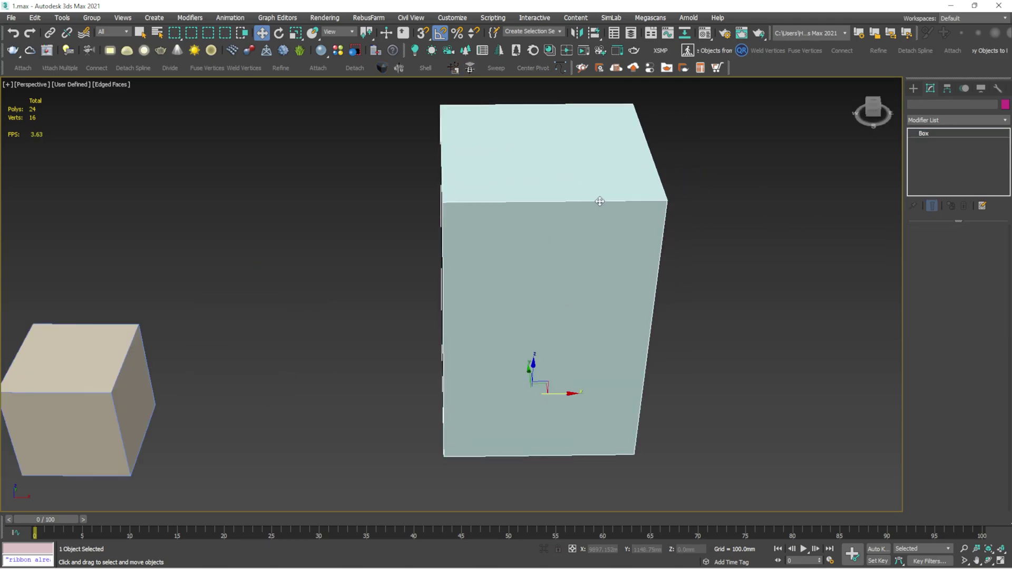
Undo the larger box's height increase and step back through the selection changes.
{"action": "key", "text": "ctrl+z"}
{"action": "key", "text": "ctrl+a"}
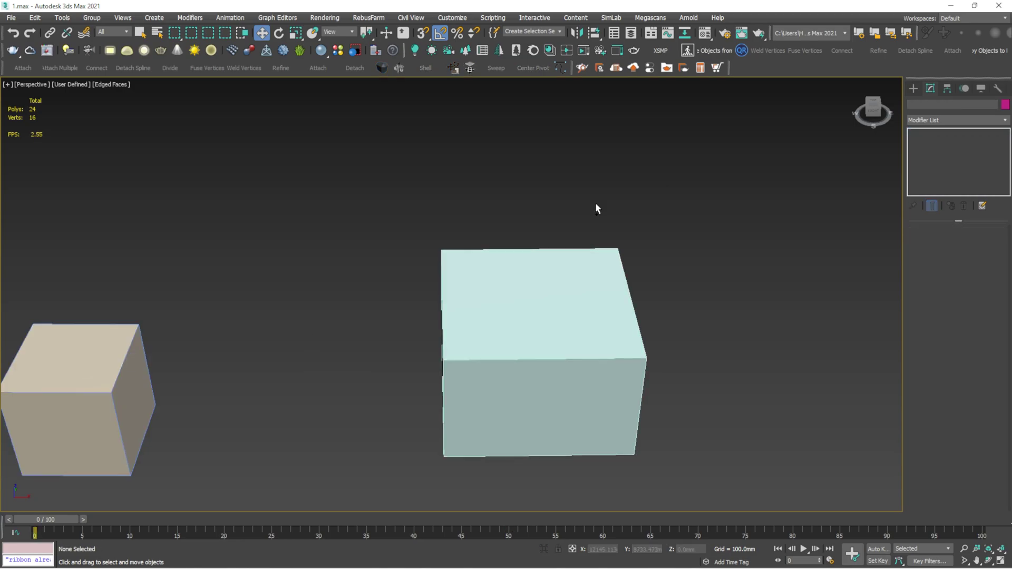
{"action": "key", "text": "ctrl+z"}
{"action": "key", "text": "ctrl+z"}
{"action": "key", "text": "ctrl+z"}
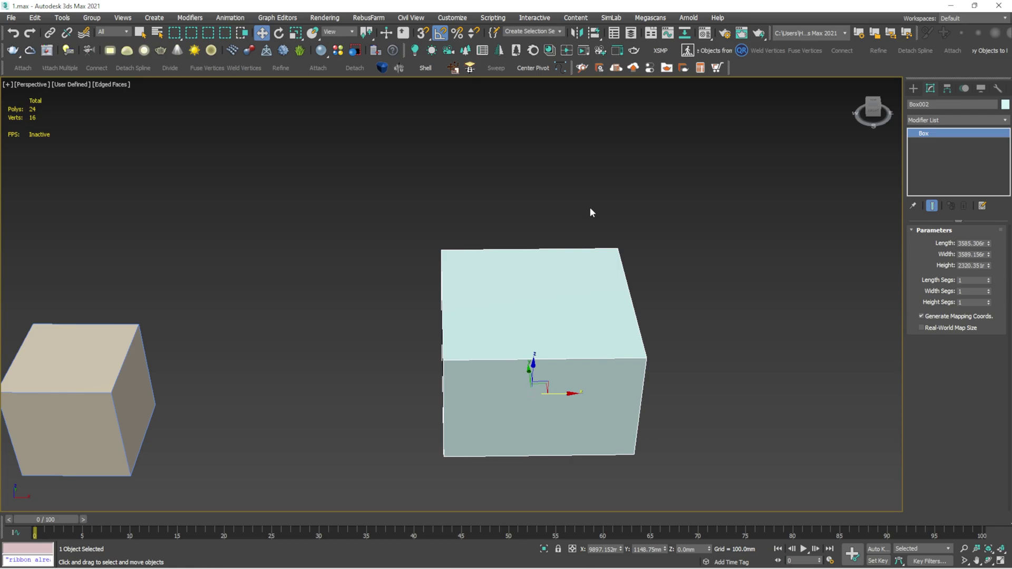
Create a physical camera from the current Perspective view and deselect it.
{"action": "left_click", "coordinate": [553, 209]}
{"action": "key", "text": "ctrl+c"}
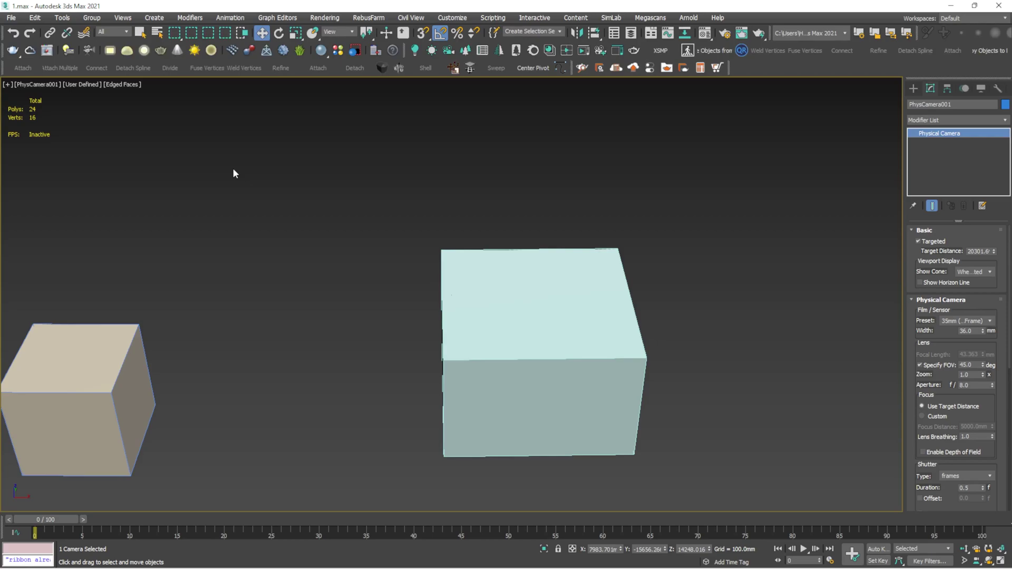
{"action": "left_click", "coordinate": [345, 176]}
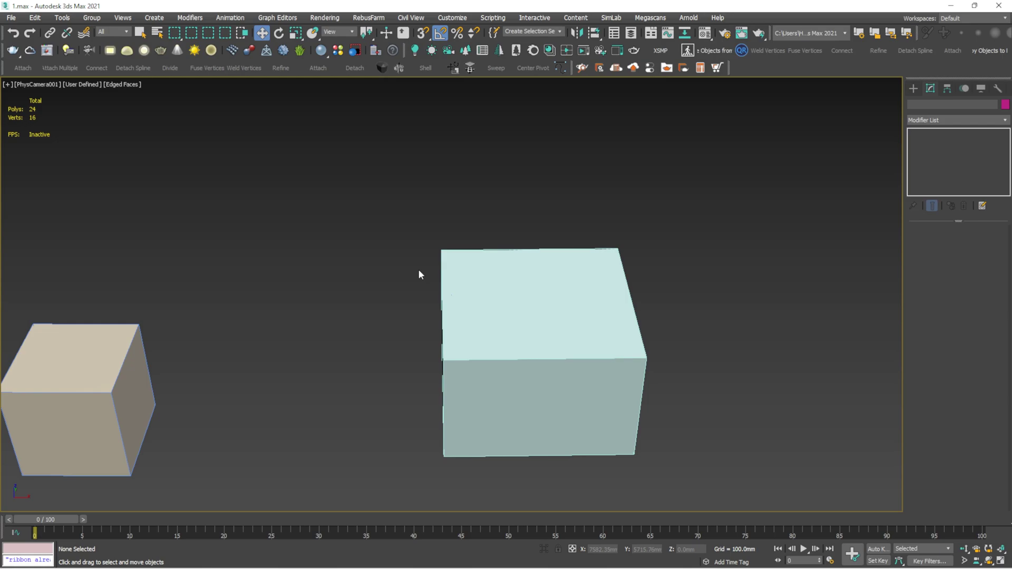
Return to Perspective, orbit to an angled view of the larger box, create a second physical camera from it, and deselect the camera.
{"action": "left_click", "coordinate": [553, 266]}
{"action": "key", "text": "p"}
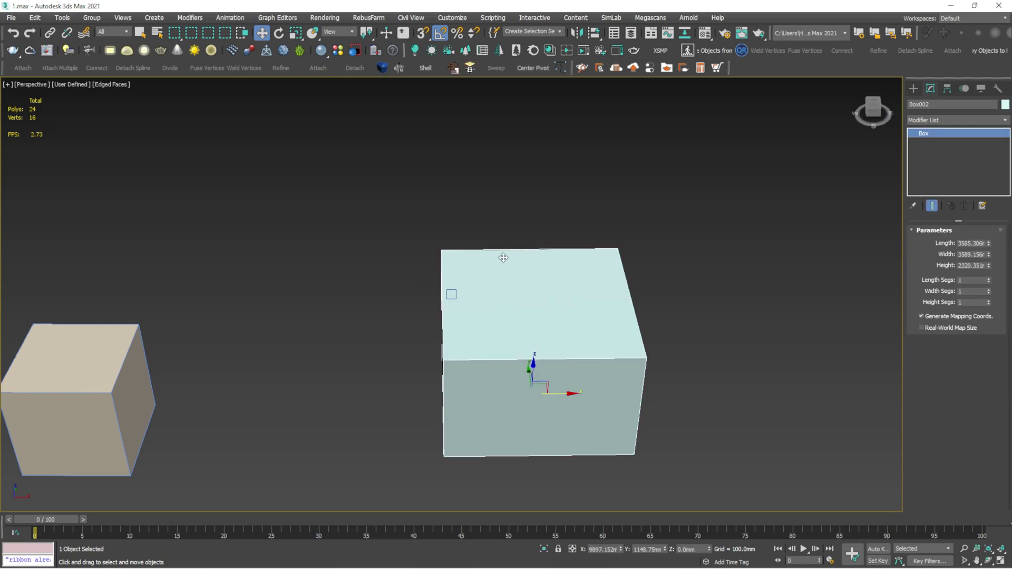
{"action": "key", "text": "z"}
{"action": "scroll", "coordinate": [473, 274], "scroll_direction": "down", "scroll_amount": 5}
{"action": "middle_click_drag", "start_coordinate": [442, 257], "coordinate": [492, 281], "text": "alt"}
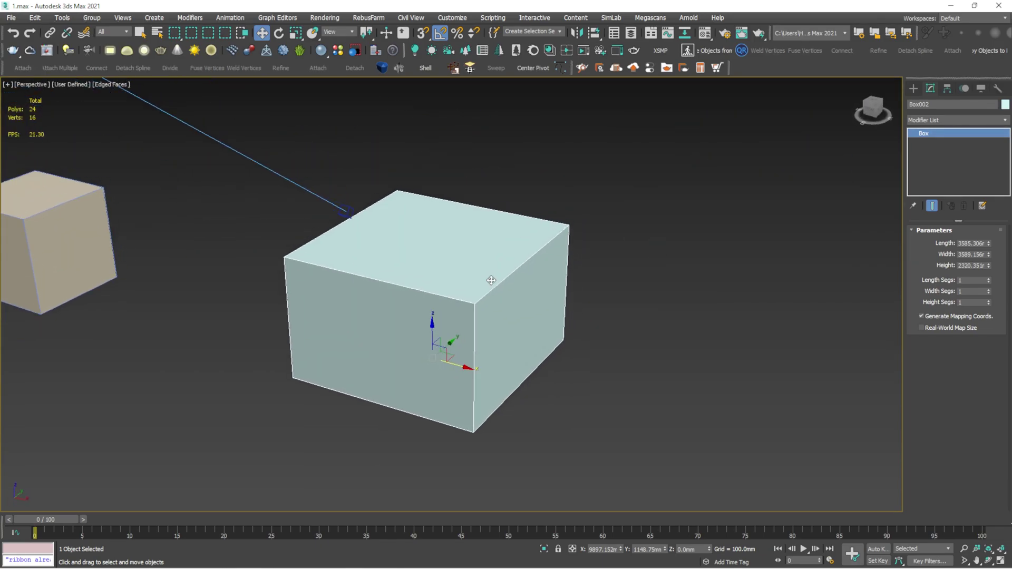
{"action": "key", "text": "ctrl+c"}
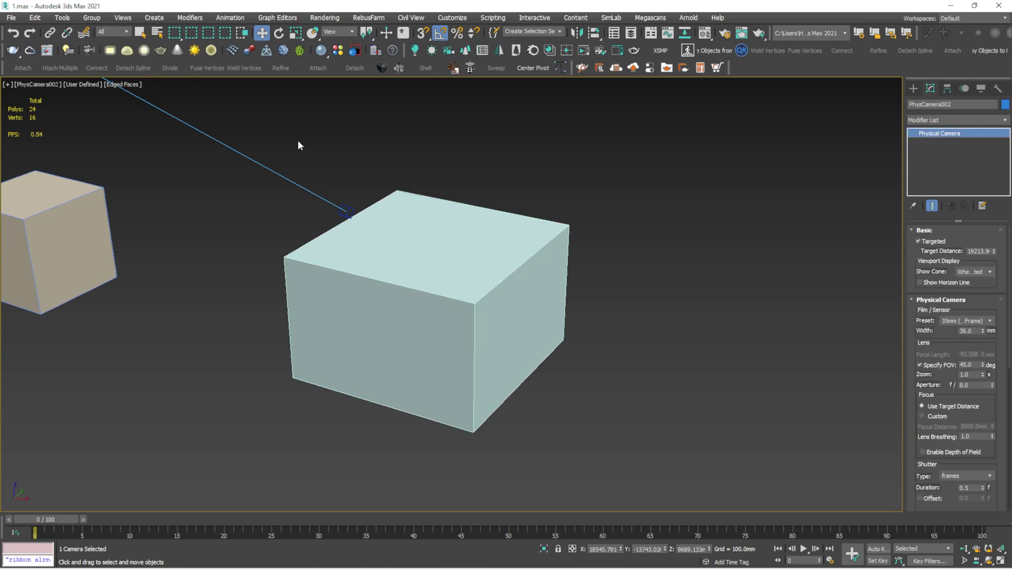
{"action": "left_click", "coordinate": [297, 140]}
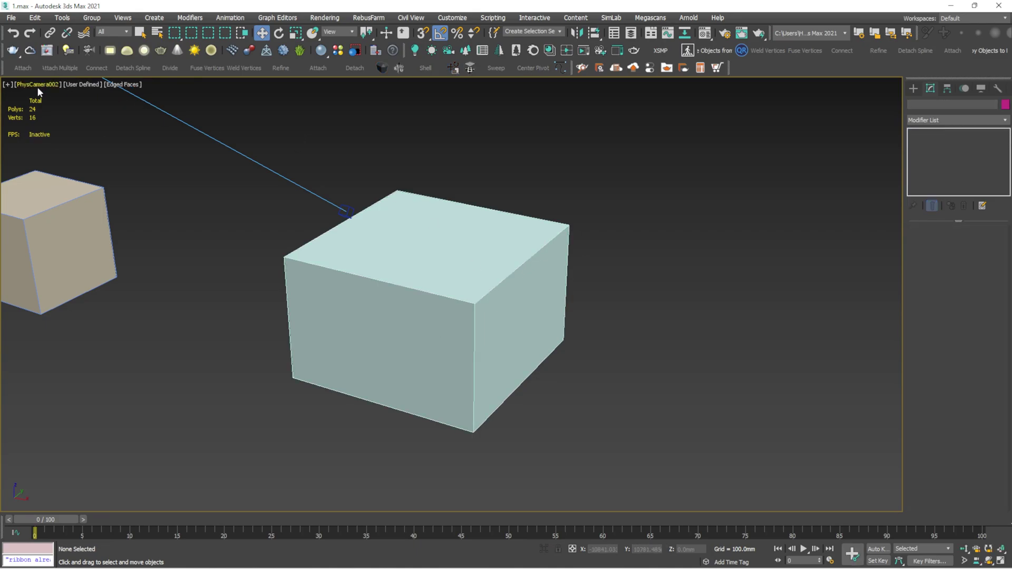
Switch the viewport to PhysCamera001 using the camera selection list.
{"action": "key", "text": "c"}
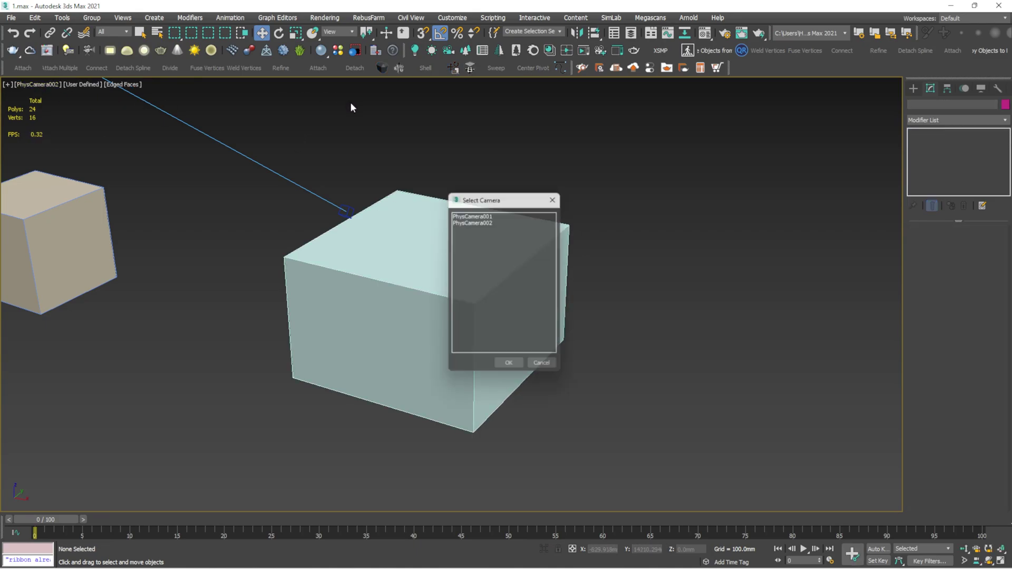
{"action": "left_click", "coordinate": [483, 214]}
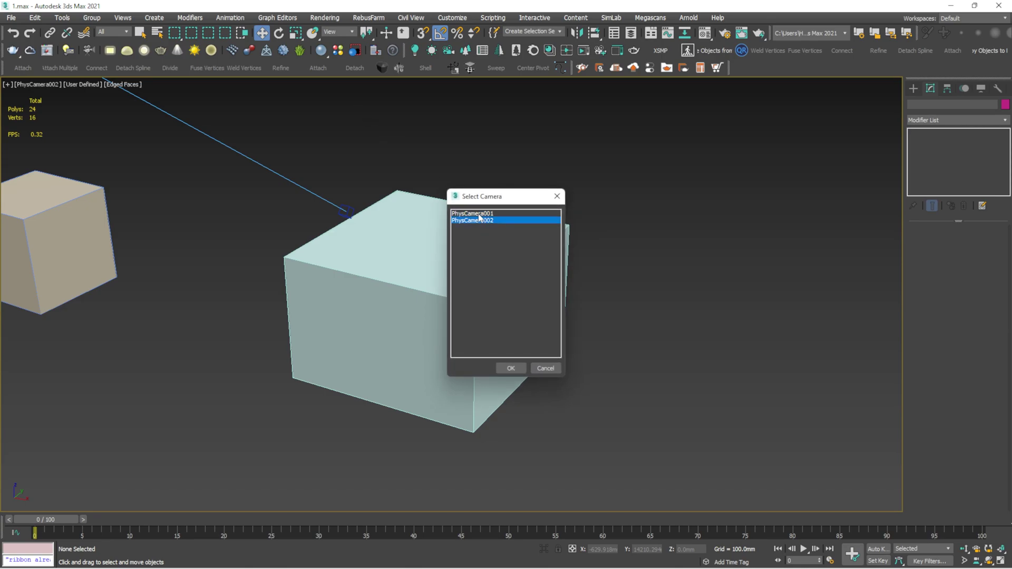
{"action": "left_click", "coordinate": [479, 222]}
{"action": "left_click", "coordinate": [477, 213]}
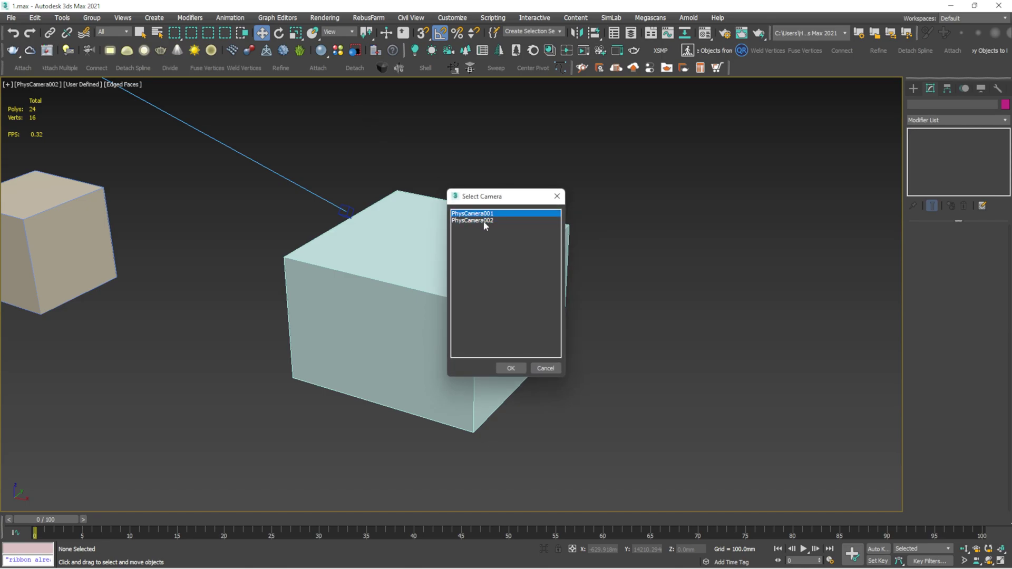
{"action": "left_click", "coordinate": [557, 196]}
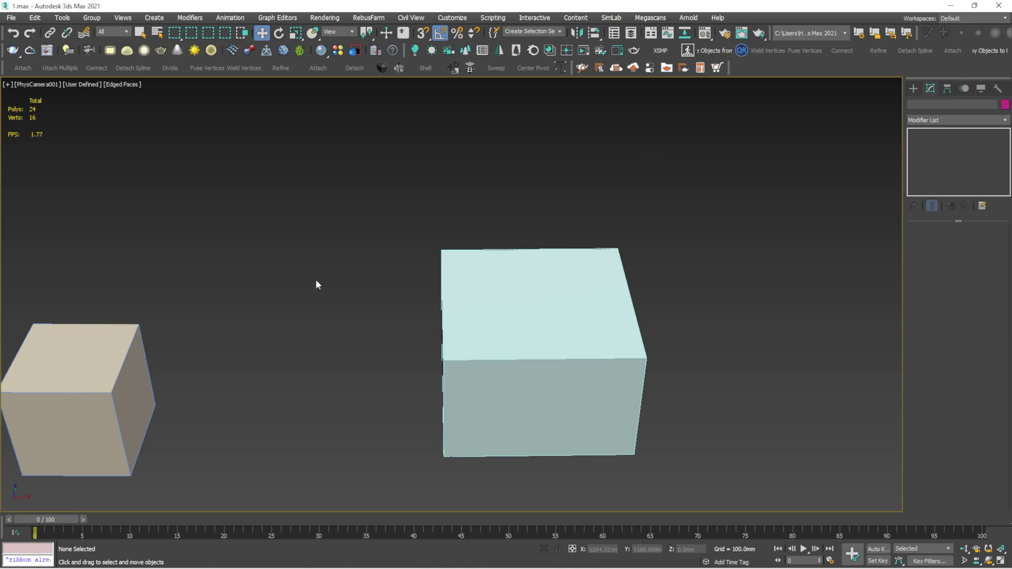
Pan the PhysCamera001 view to frame both boxes and switch to the four-viewport layout.
{"action": "middle_click_drag", "start_coordinate": [316, 283], "coordinate": [422, 276]}
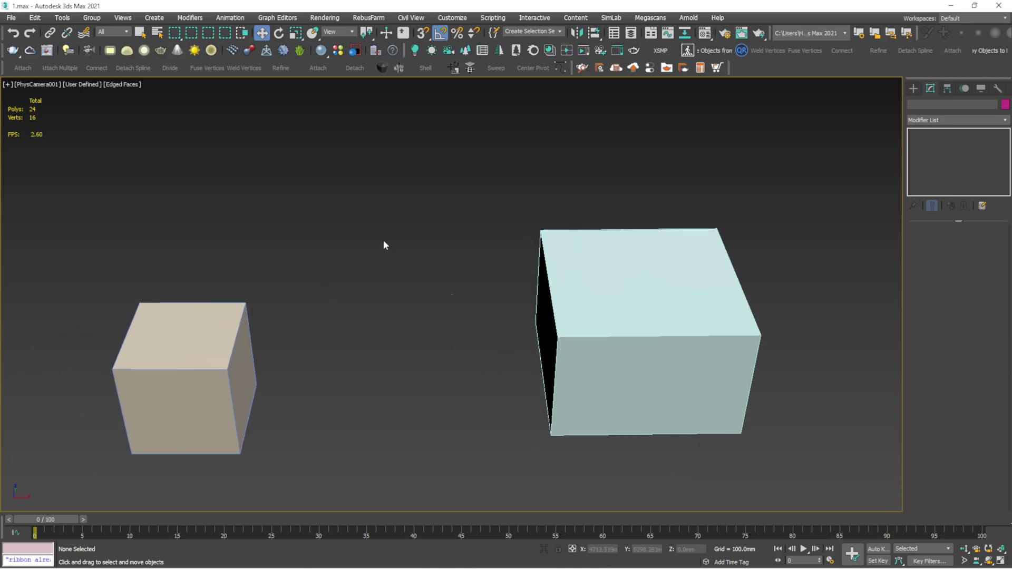
{"action": "left_click_drag", "start_coordinate": [467, 264], "coordinate": [447, 303]}
{"action": "key", "text": "alt+w"}
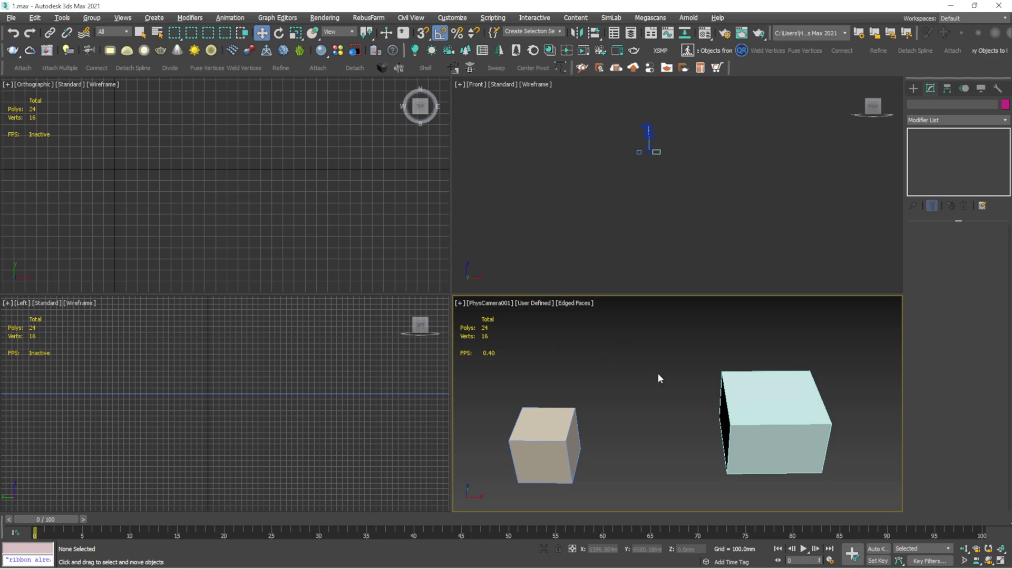
Toggle the PhysCamera001 viewport to full size and back, and activate each of the four viewports in turn, ending on Front.
{"action": "key", "text": "alt+w"}
{"action": "key", "text": "alt+w"}
{"action": "left_click", "coordinate": [531, 243]}
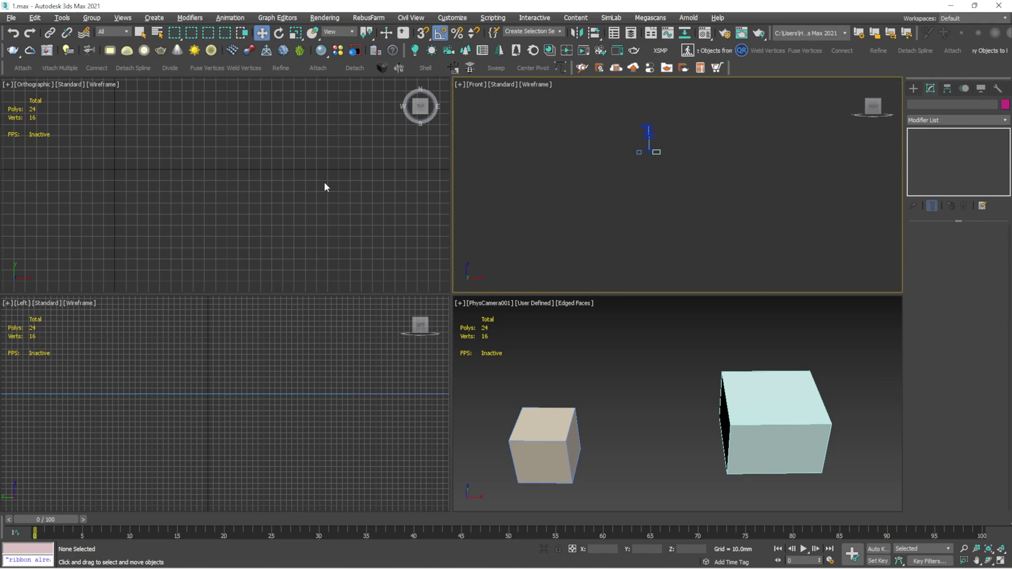
{"action": "left_click", "coordinate": [128, 184]}
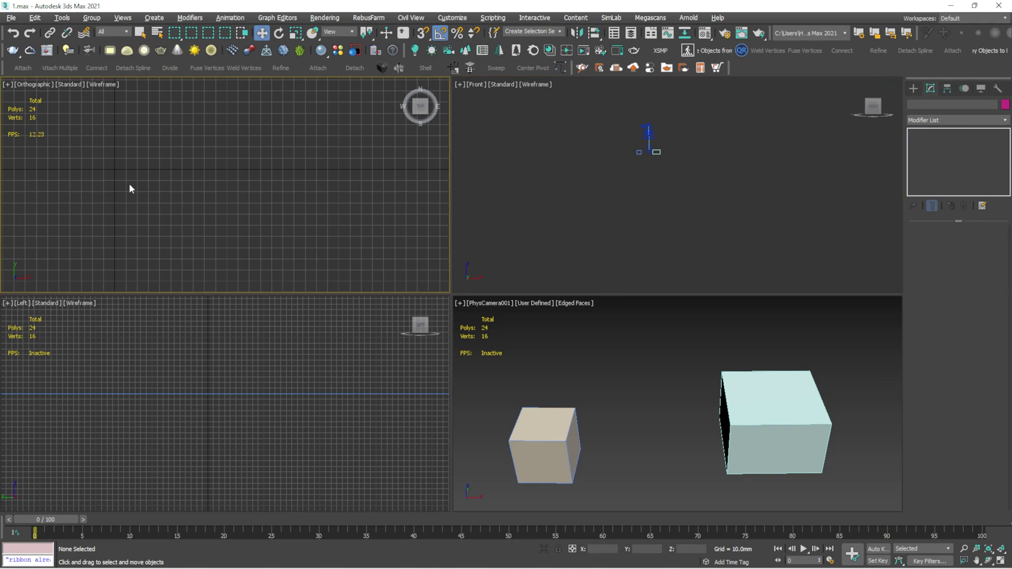
{"action": "left_click", "coordinate": [211, 341]}
{"action": "left_click", "coordinate": [542, 321]}
{"action": "left_click", "coordinate": [611, 247]}
{"action": "left_click", "coordinate": [304, 200]}
{"action": "left_click", "coordinate": [304, 357]}
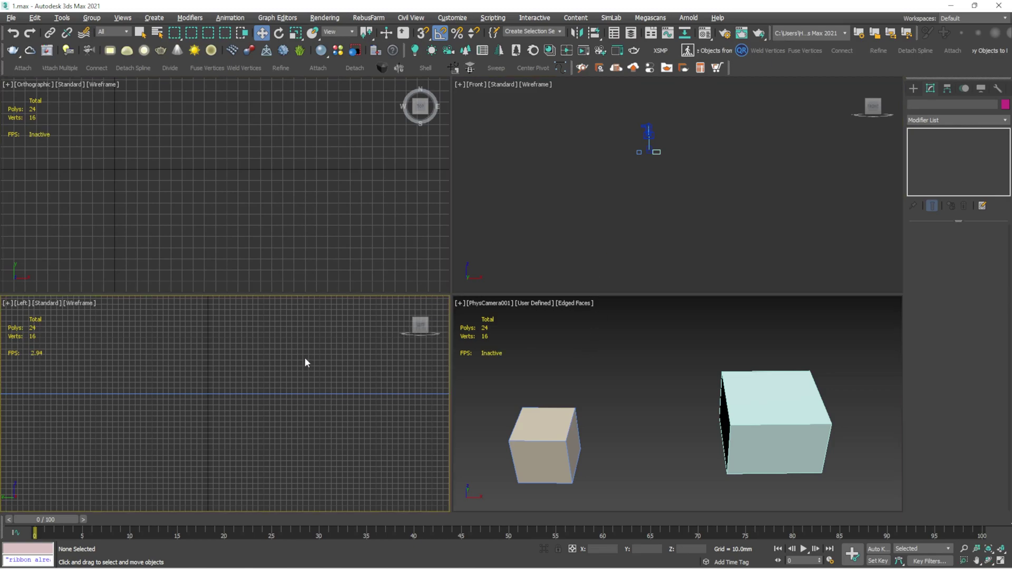
{"action": "left_click", "coordinate": [590, 344]}
{"action": "left_click", "coordinate": [396, 217]}
{"action": "left_click", "coordinate": [337, 320]}
{"action": "left_click", "coordinate": [546, 227]}
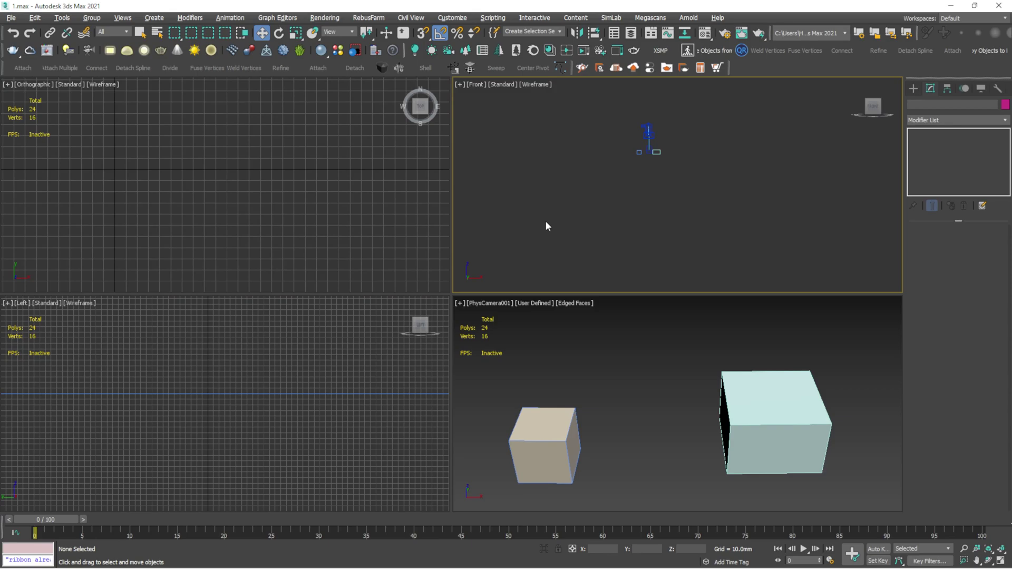
Maximize the Front viewport, restore the four-viewport layout, and make the PhysCamera001 viewport active.
{"action": "key", "text": "alt+w"}
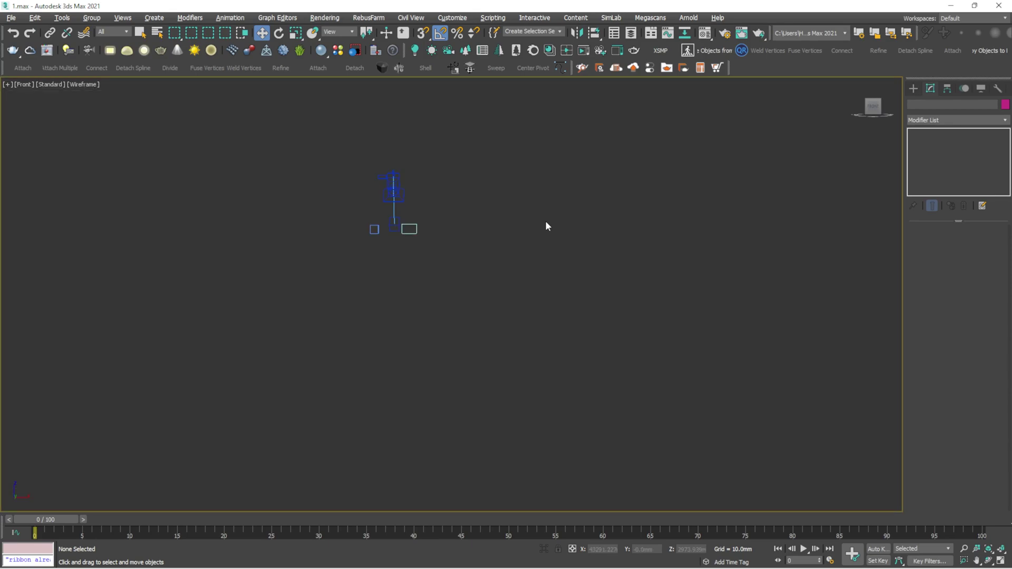
{"action": "key", "text": "alt+w"}
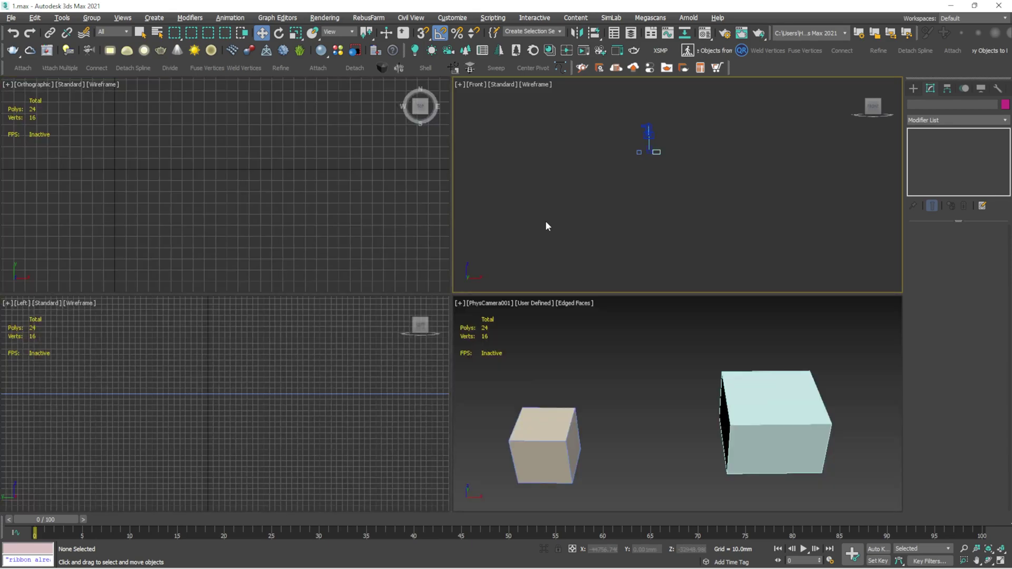
{"action": "left_click", "coordinate": [596, 369]}
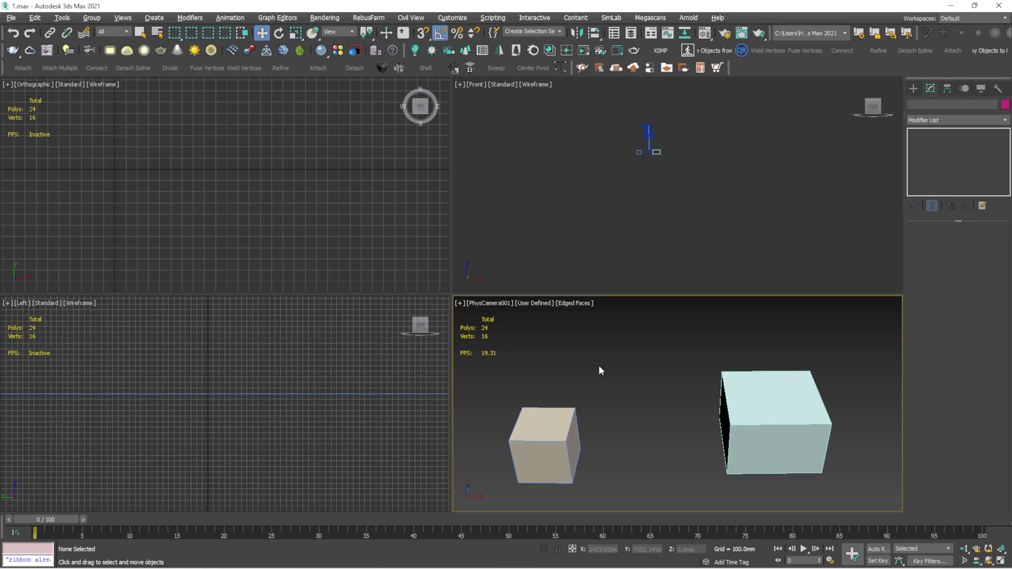
{"action": "key", "text": "alt+e"}
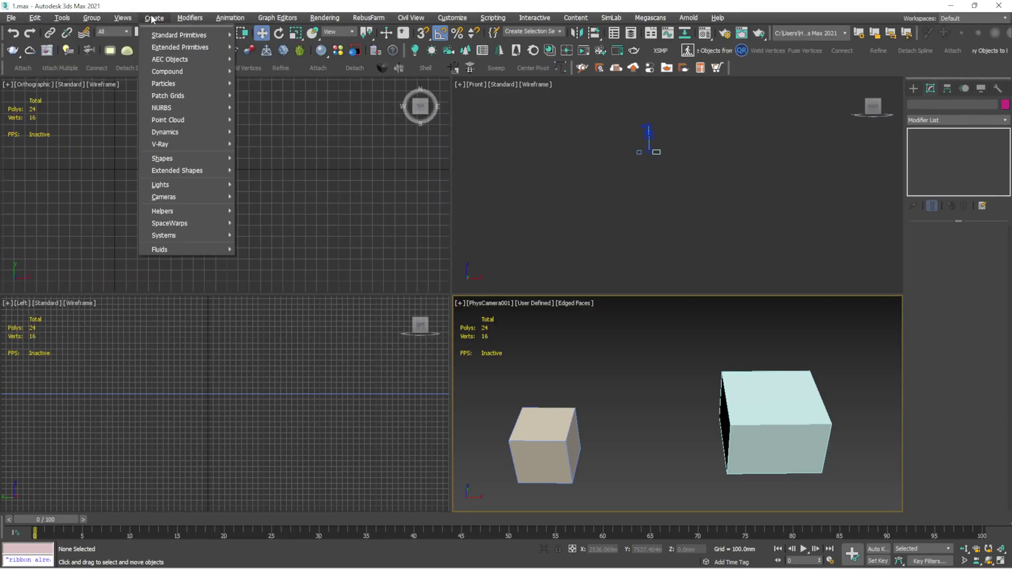
{"action": "mouse_move", "coordinate": [244, 22]}
{"action": "left_click", "coordinate": [324, 18]}
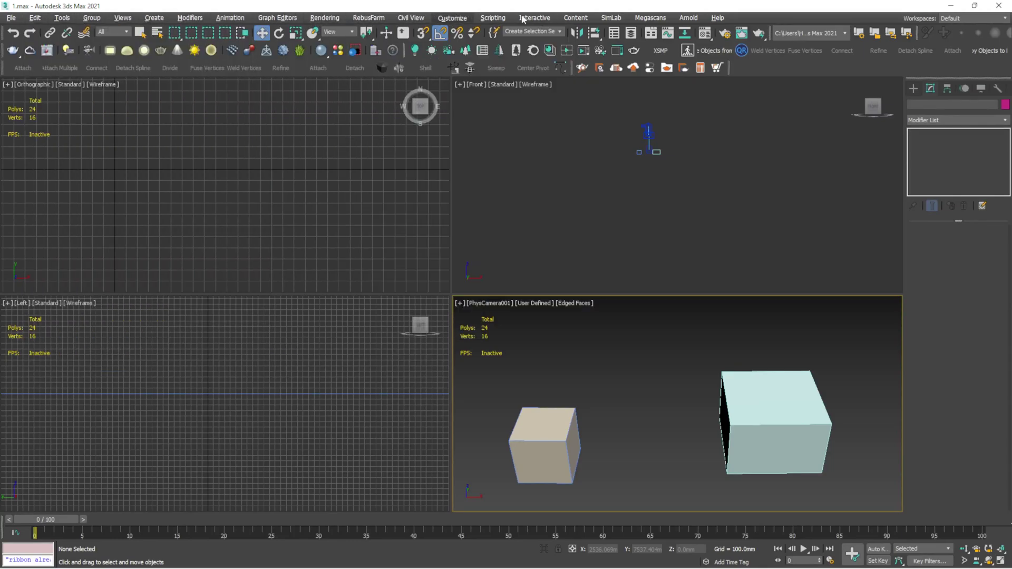
{"action": "left_click", "coordinate": [716, 18]}
{"action": "mouse_move", "coordinate": [535, 18]}
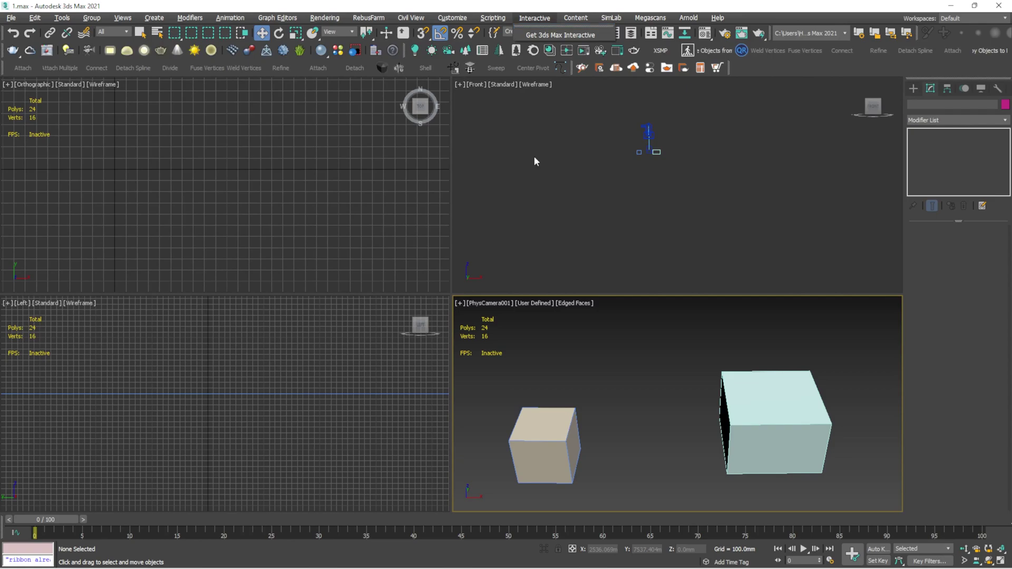
{"action": "left_click", "coordinate": [654, 347]}
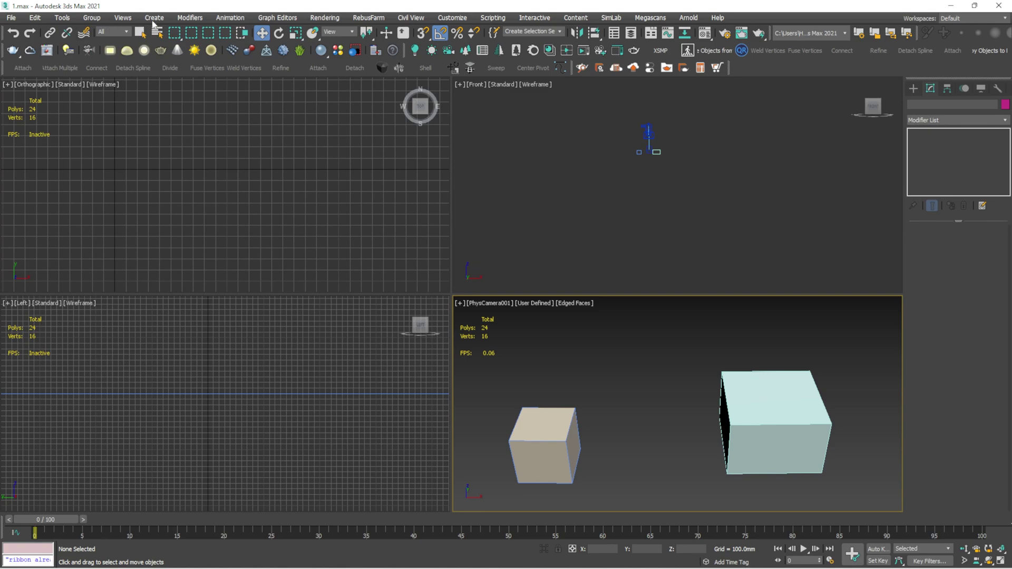
{"action": "left_click", "coordinate": [192, 18]}
{"action": "mouse_move", "coordinate": [253, 18]}
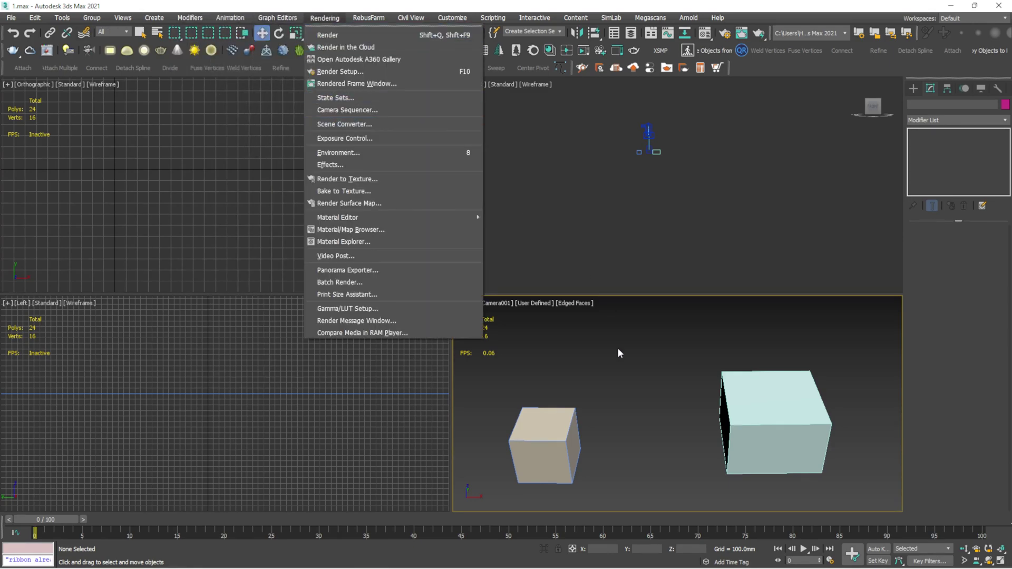
{"action": "left_click", "coordinate": [618, 349]}
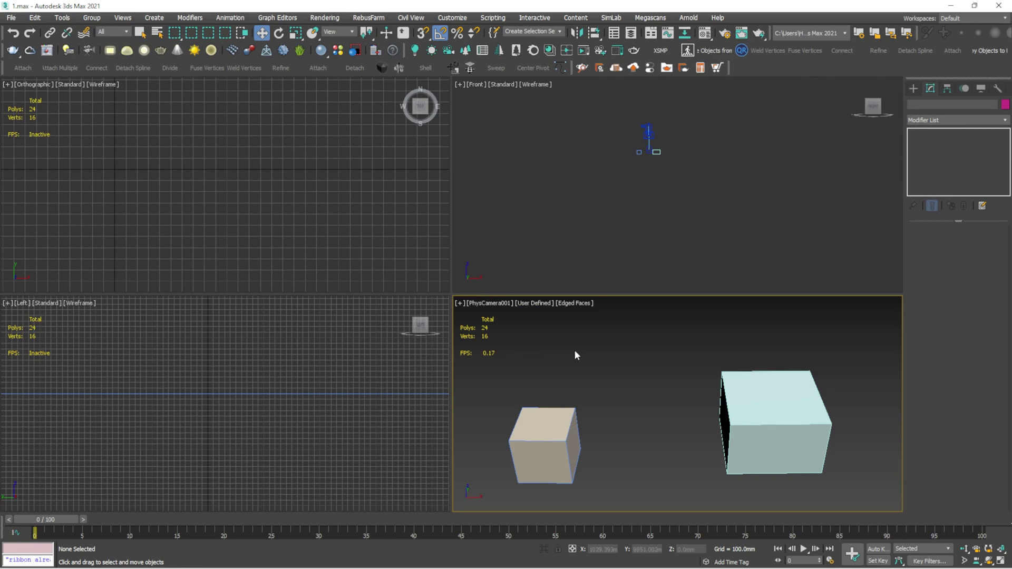
Turn off angle snap and maximize the PhysCamera001 viewport.
{"action": "key", "text": "a"}
{"action": "key", "text": "alt+w"}
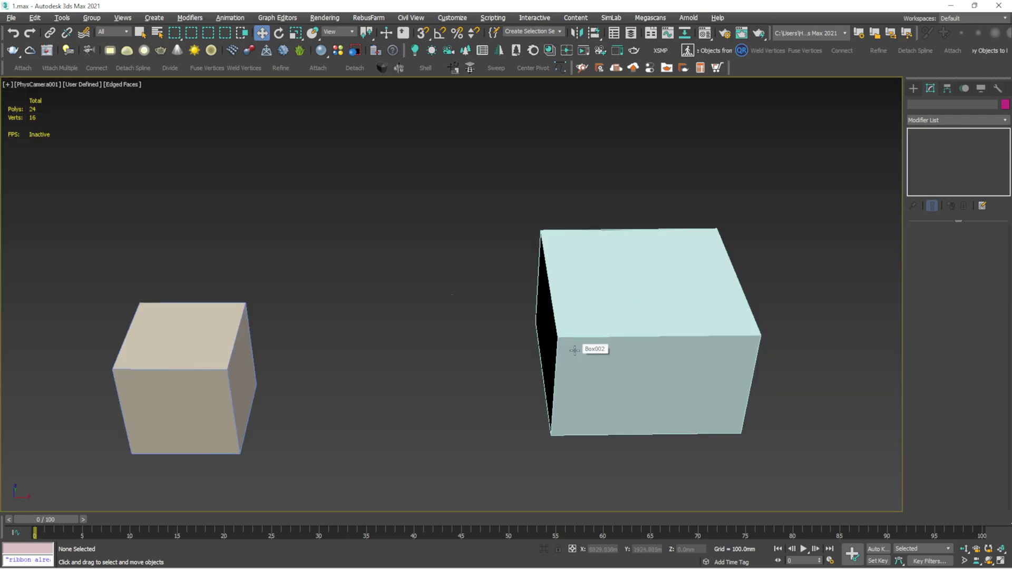
Show the Edit, Rendering and Tools command lists in turn, and try a quick align with no object selected.
{"action": "key", "text": "alt+e"}
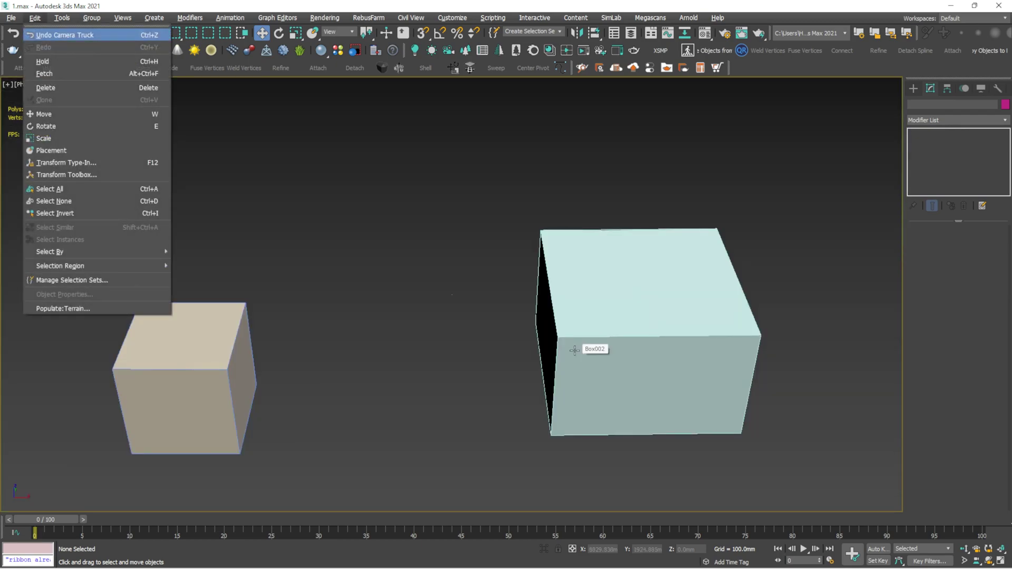
{"action": "key", "text": "alt+r"}
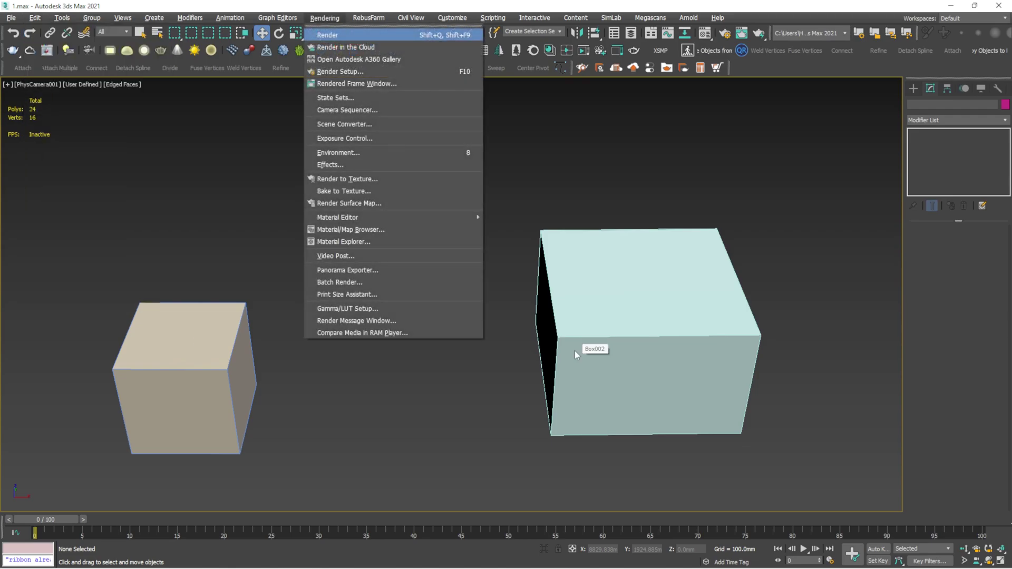
{"action": "key", "text": "Escape"}
{"action": "key", "text": "alt+t"}
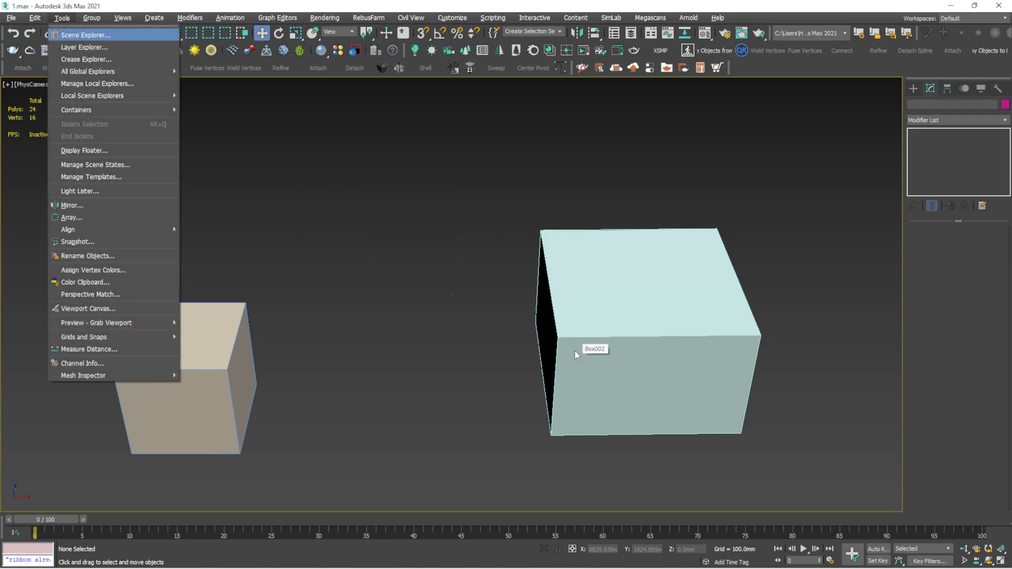
{"action": "key", "text": "shift+a"}
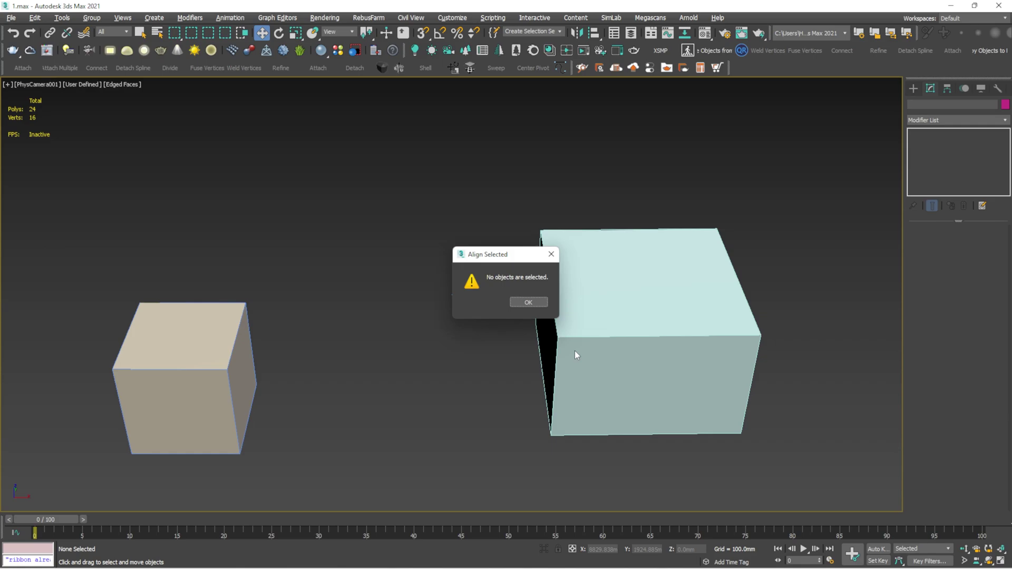
{"action": "left_click", "coordinate": [551, 256]}
Show the Graph Editors, File, Group and Create command lists in turn, closing each without running a command.
{"action": "key", "text": "alt+d"}
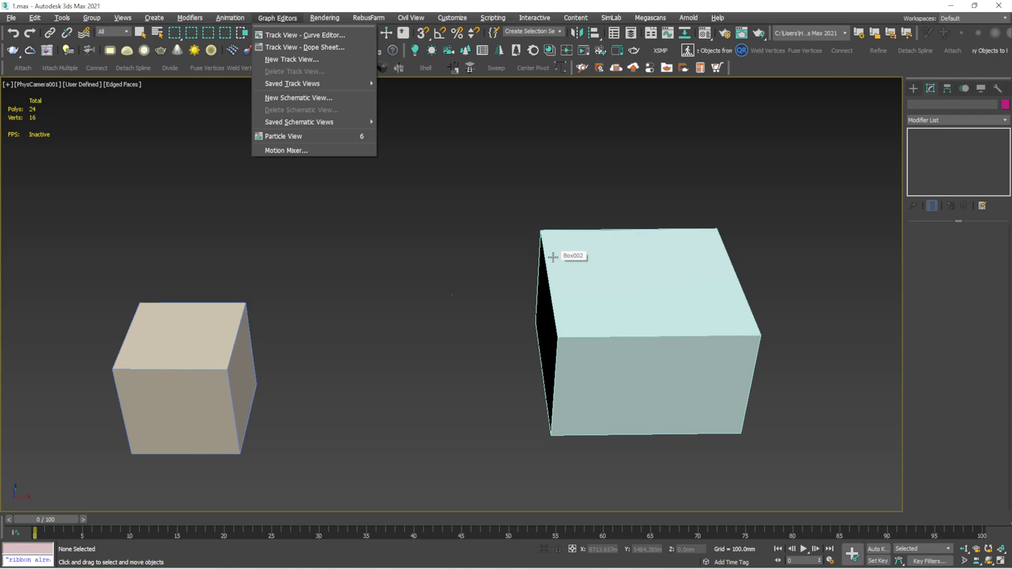
{"action": "key", "text": "alt+f"}
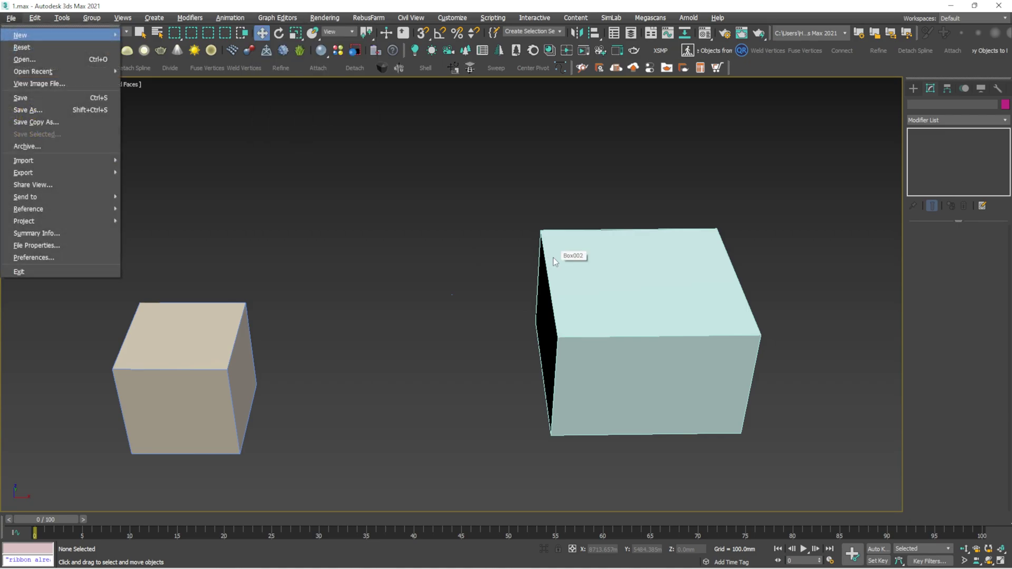
{"action": "key", "text": "Escape"}
{"action": "key", "text": "alt+g"}
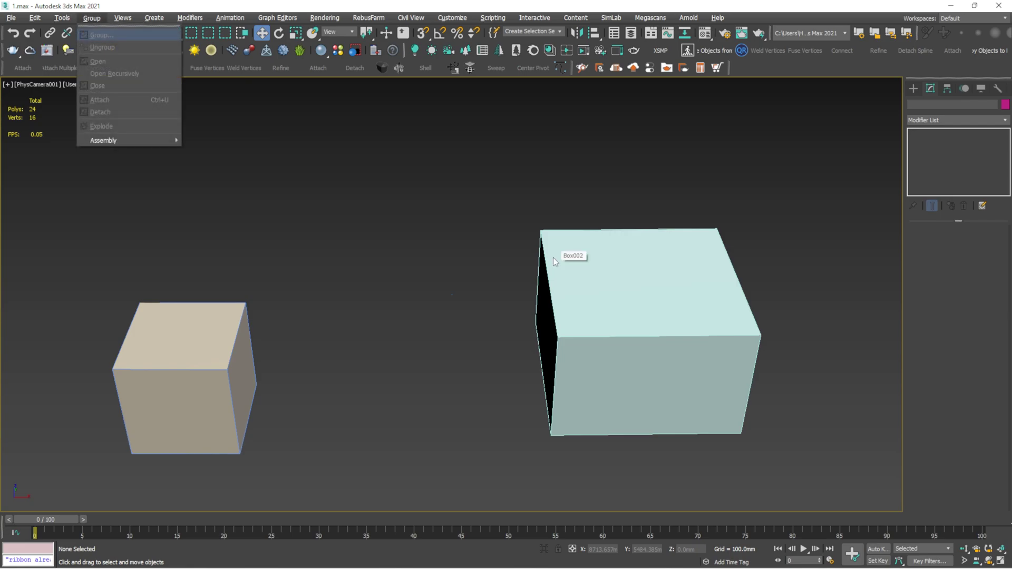
{"action": "key", "text": "Escape"}
{"action": "key", "text": "alt+c"}
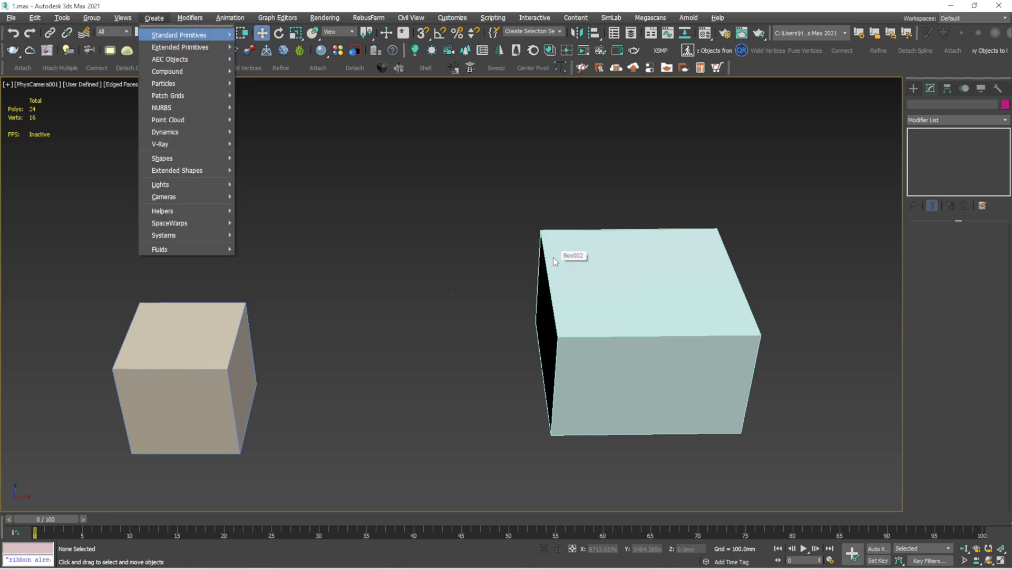
{"action": "key", "text": "Escape"}
Show the Views commands, open the Viewport Configuration dialog from them, and close it without changing any setting.
{"action": "key", "text": "alt+v"}
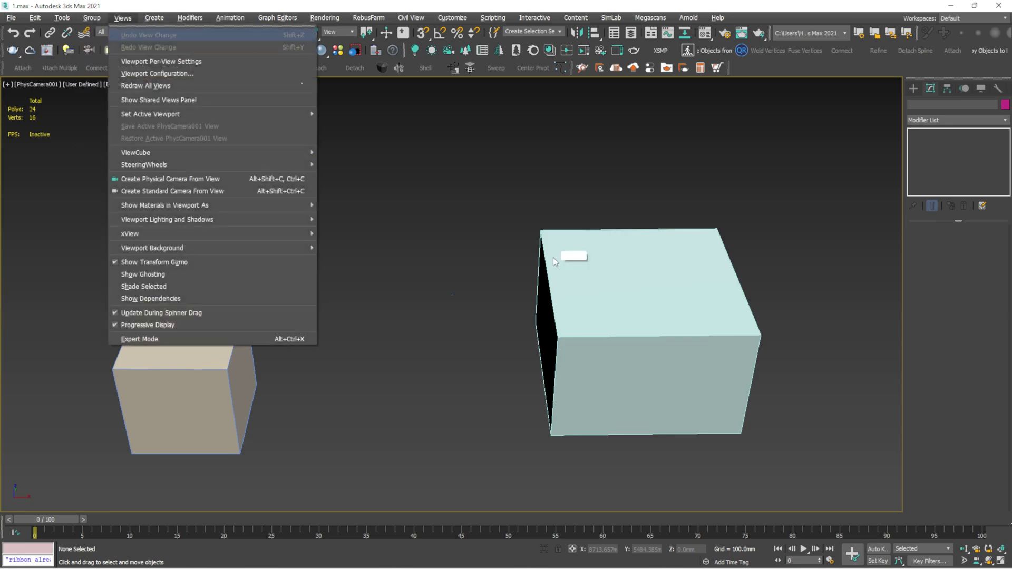
{"action": "key", "text": "c"}
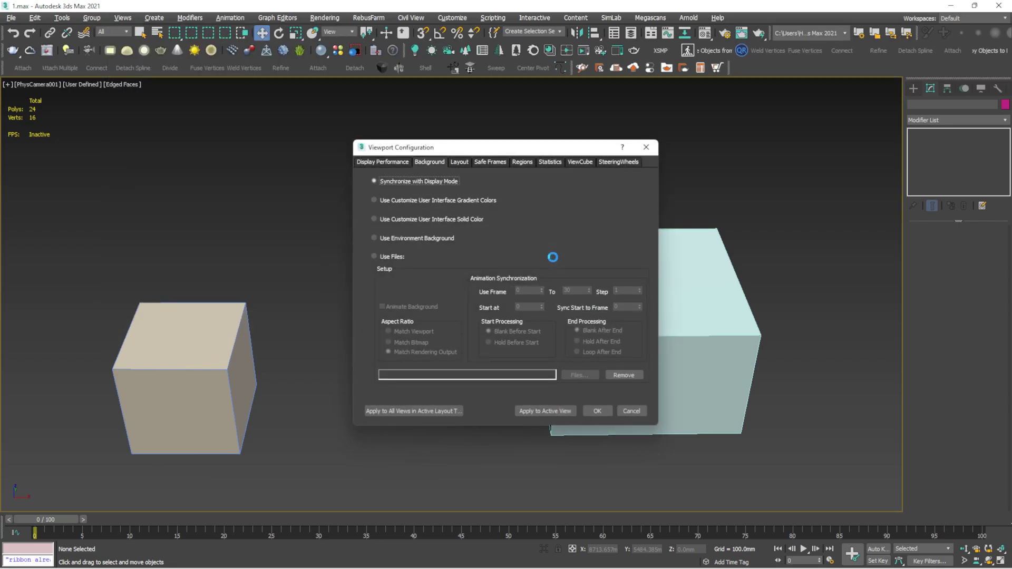
{"action": "left_click_drag", "start_coordinate": [393, 151], "coordinate": [329, 151]}
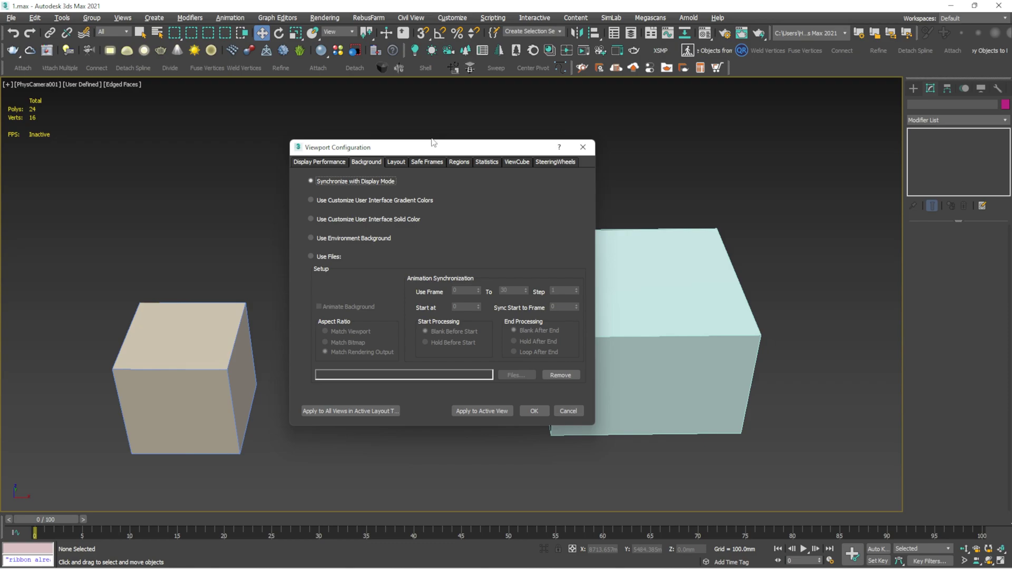
{"action": "left_click", "coordinate": [583, 148]}
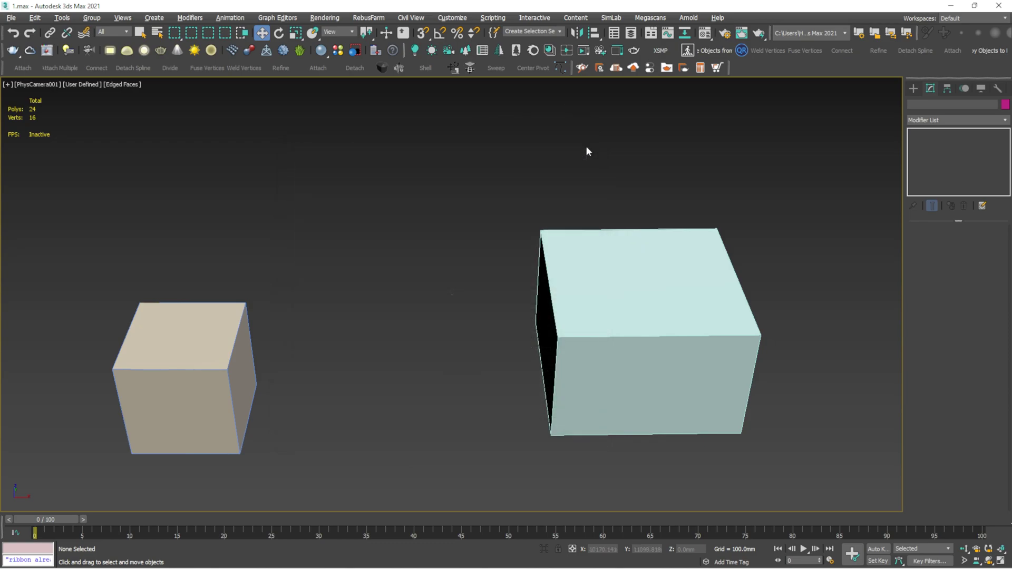
Show the list of modifier categories and close it without applying a modifier.
{"action": "key", "text": "alt+o"}
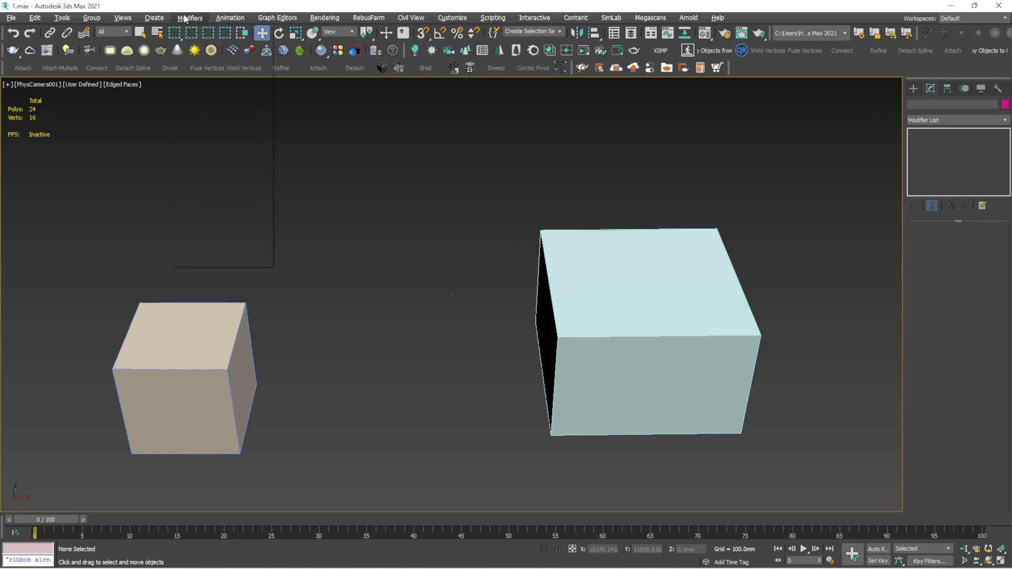
{"action": "left_click", "coordinate": [184, 18]}
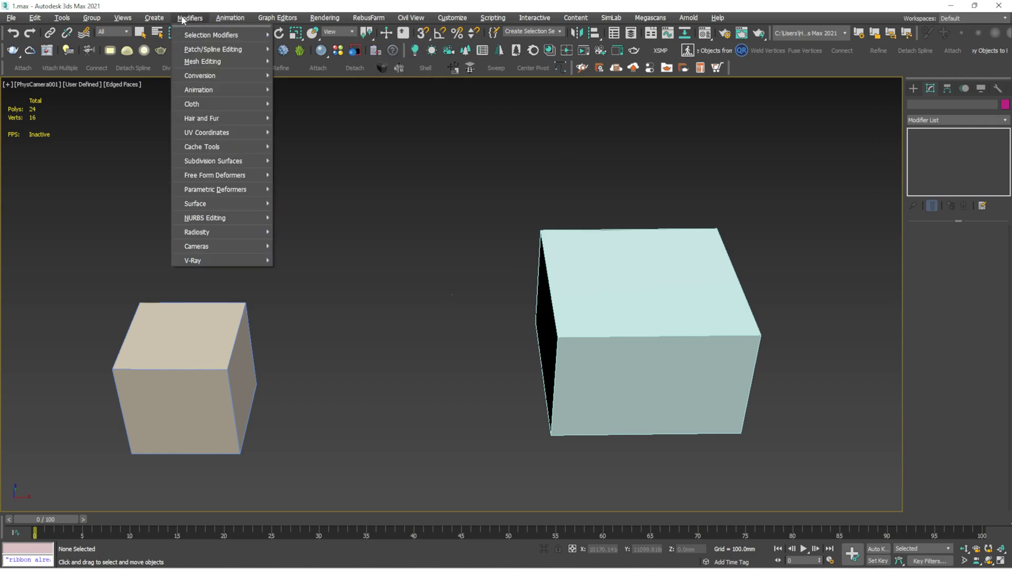
{"action": "left_click", "coordinate": [183, 20]}
{"action": "left_click", "coordinate": [100, 18]}
{"action": "left_click", "coordinate": [402, 135]}
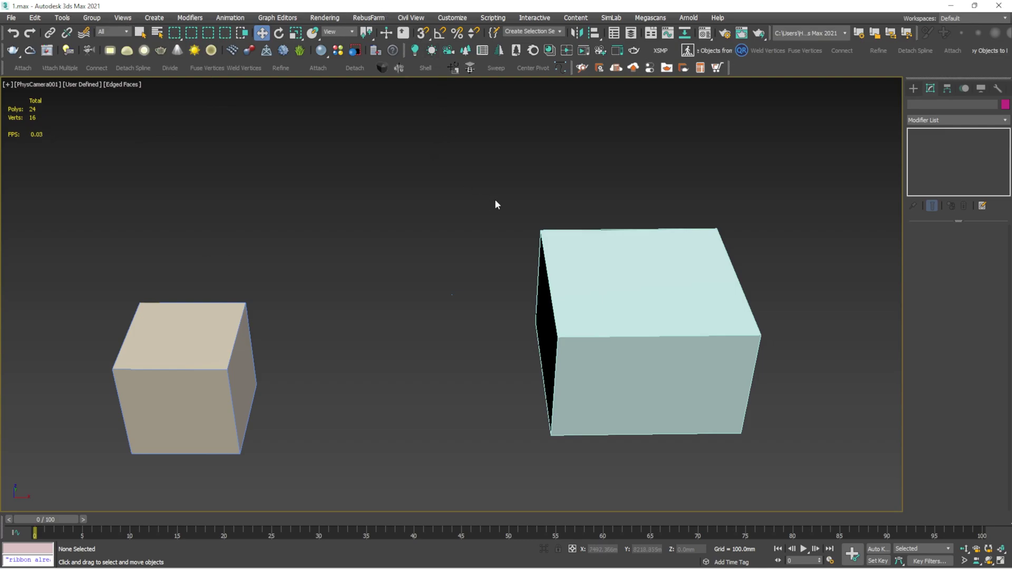
Pan the PhysCamera001 view so both boxes shift slightly left, and leave nothing selected.
{"action": "left_click", "coordinate": [568, 253]}
{"action": "middle_click_drag", "start_coordinate": [575, 258], "coordinate": [540, 246]}
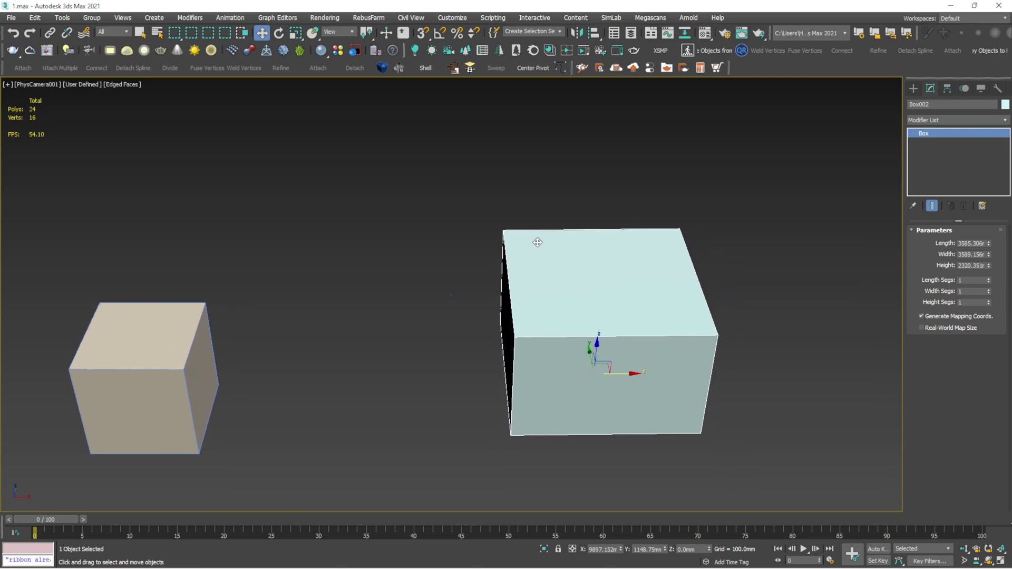
{"action": "left_click", "coordinate": [447, 192]}
Render the PhysCamera001 view twice, closing the rendered frame each time.
{"action": "key", "text": "shift+q"}
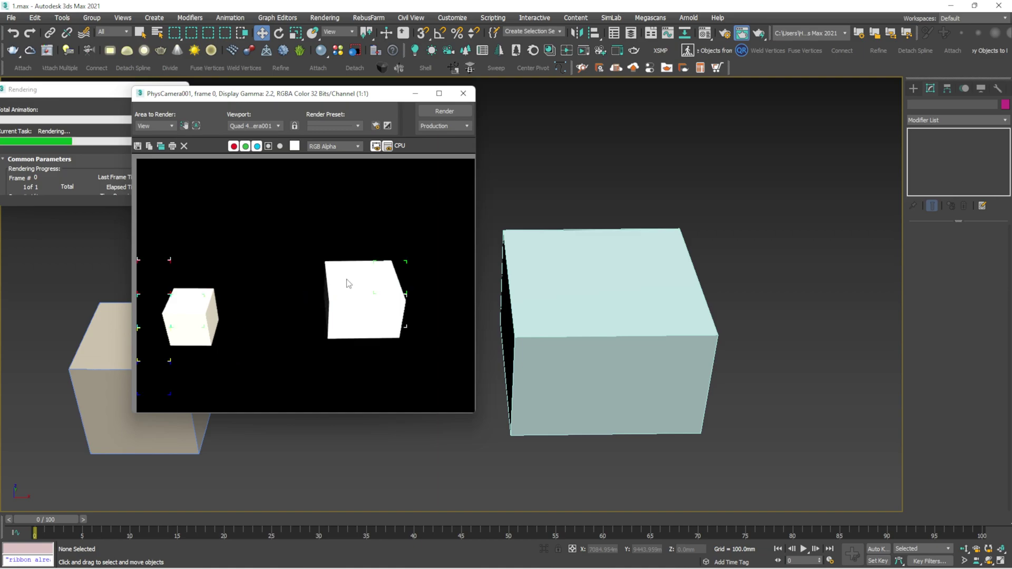
{"action": "left_click", "coordinate": [464, 95]}
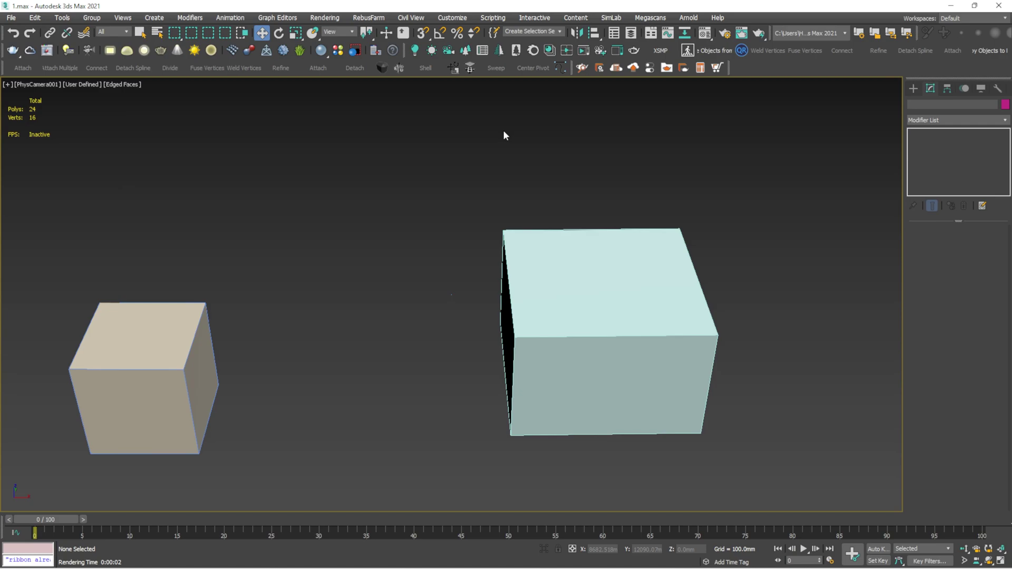
{"action": "key", "text": "shift+q"}
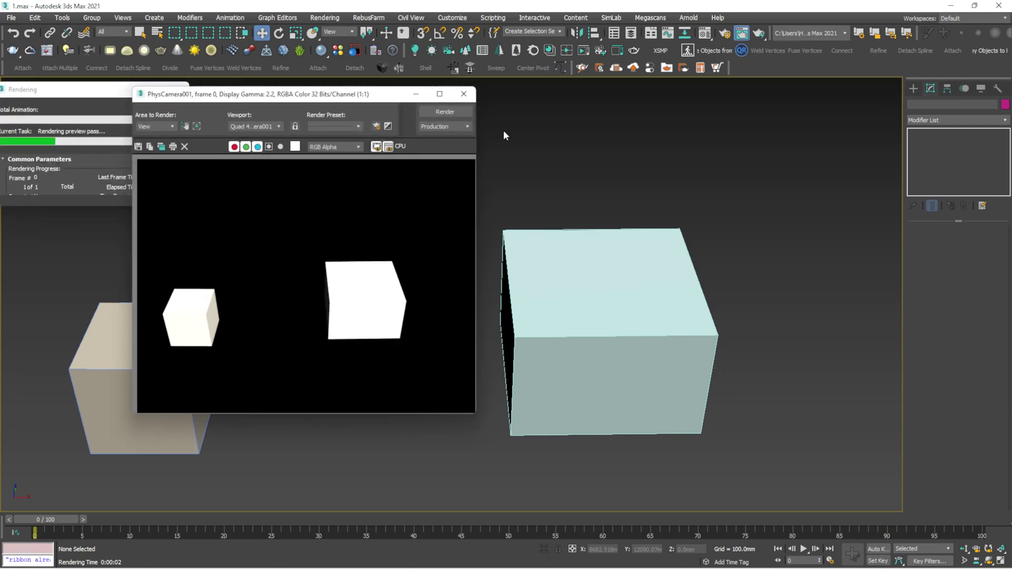
{"action": "left_click", "coordinate": [464, 94]}
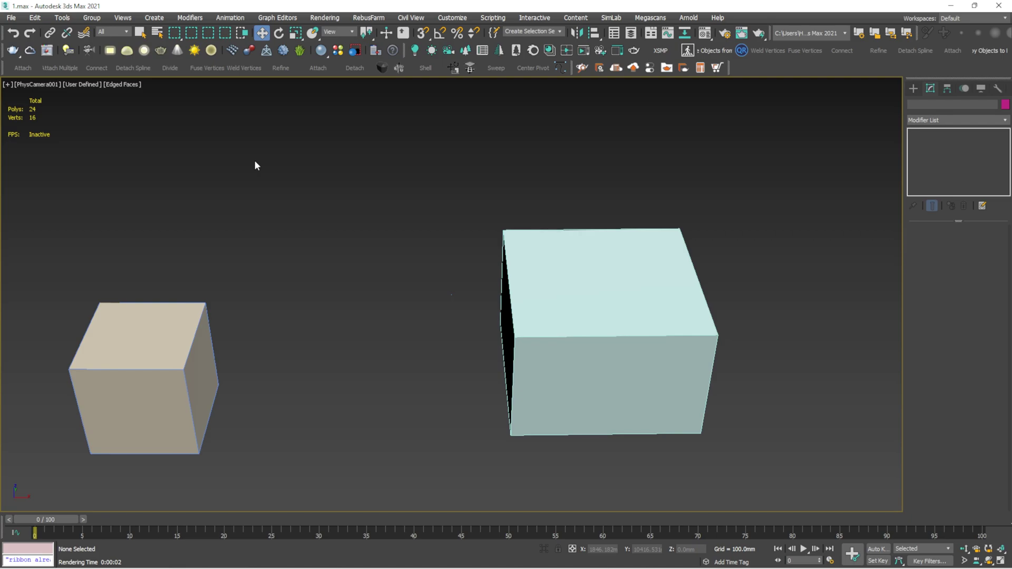
Select the small box, open the Asset Tracking window to view the scene's files, and close it.
{"action": "left_click", "coordinate": [170, 353]}
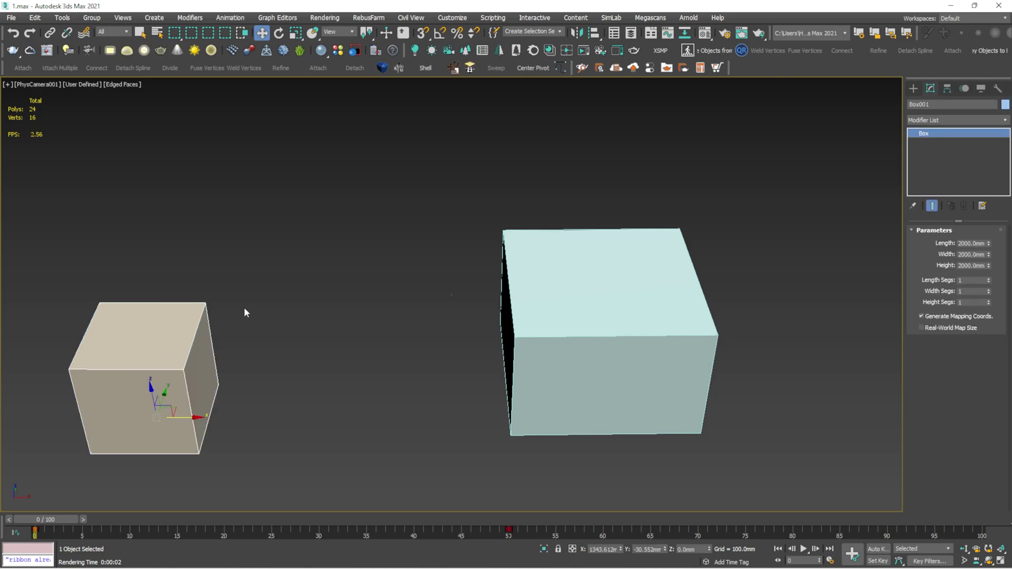
{"action": "key", "text": "shift+t"}
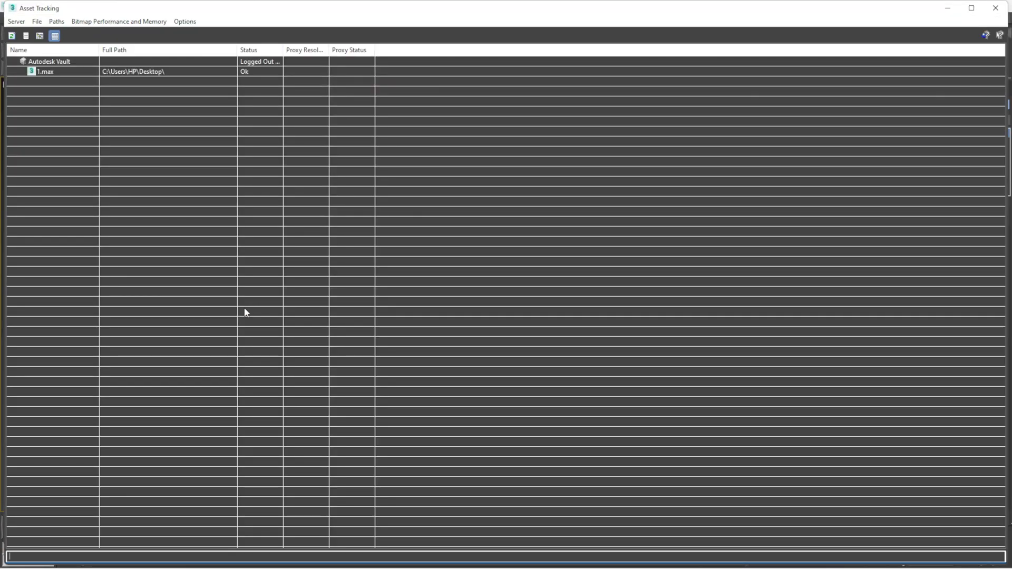
{"action": "left_click", "coordinate": [994, 9]}
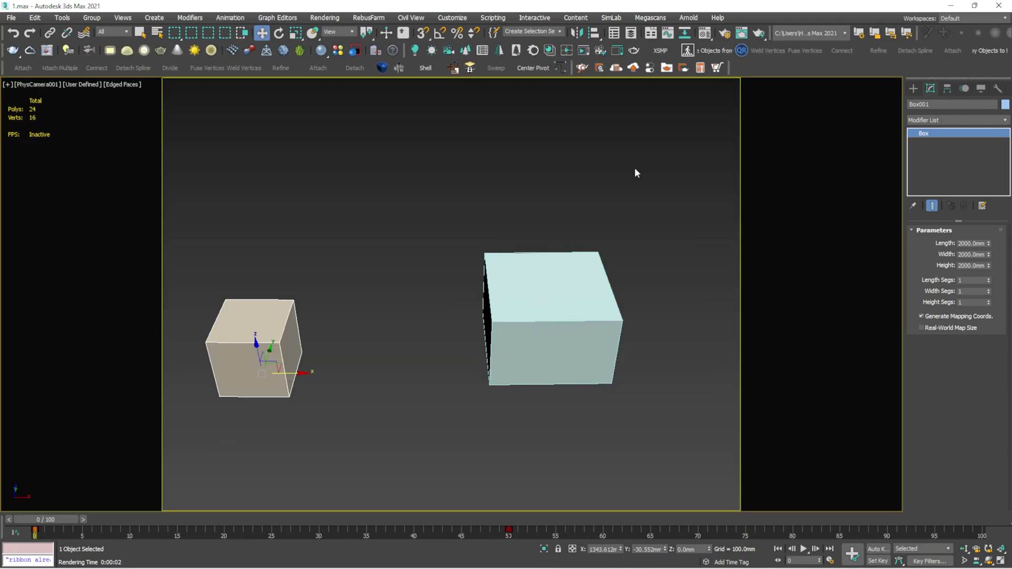
Turn off the safe frame in the PhysCamera001 view and select the larger box.
{"action": "key", "text": "shift+f"}
{"action": "left_click", "coordinate": [542, 225]}
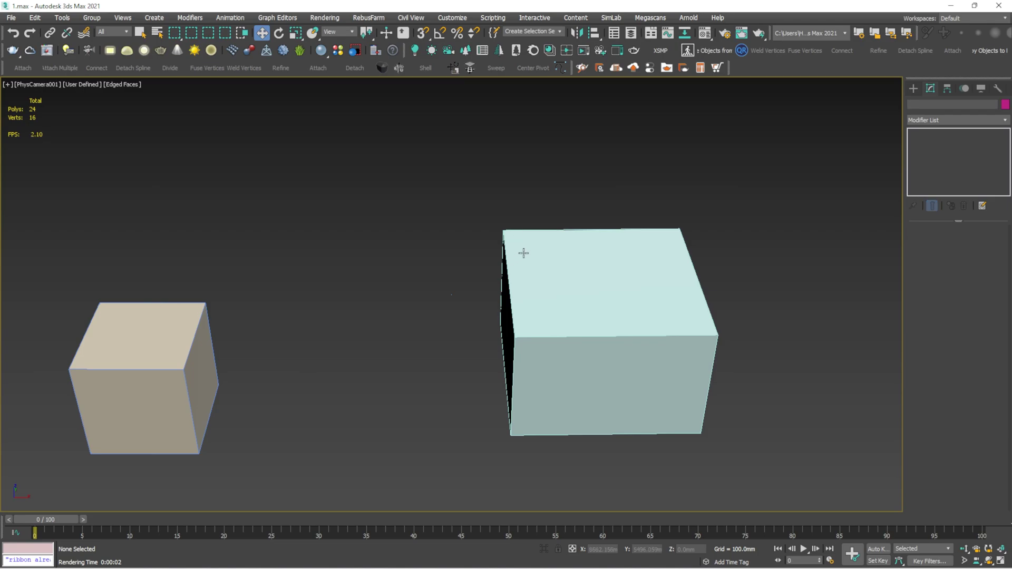
{"action": "left_click", "coordinate": [533, 236]}
{"action": "middle_click_drag", "start_coordinate": [456, 235], "coordinate": [503, 231]}
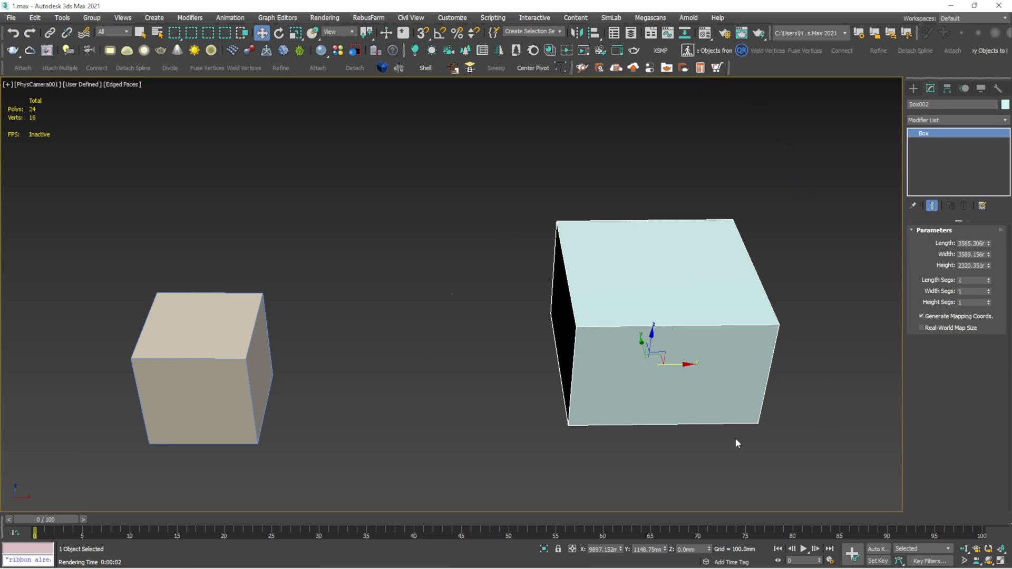
Show the safe frame around the PhysCamera001 view, recentre both boxes within it, and hide the frame again.
{"action": "key", "text": "shift+f"}
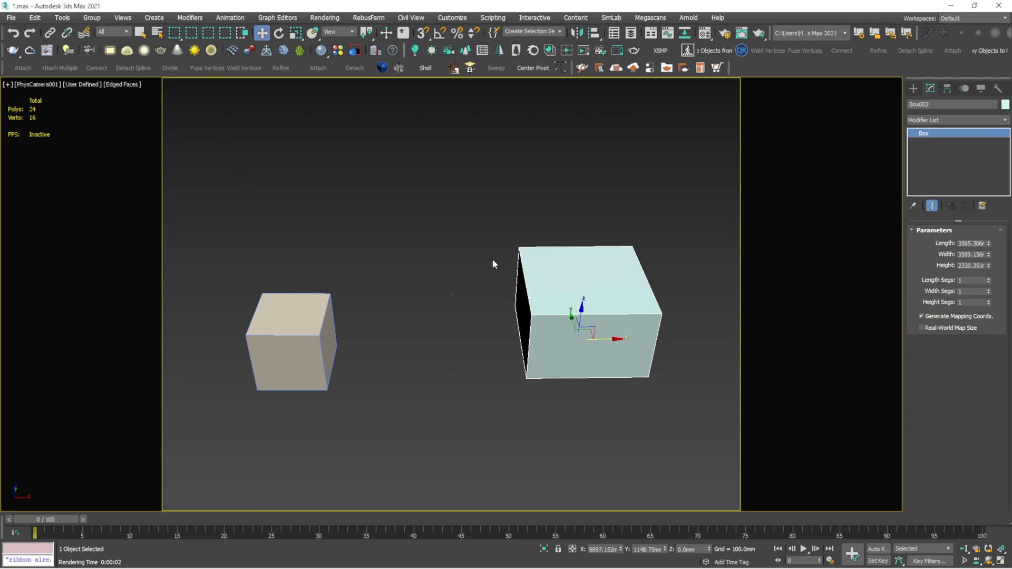
{"action": "mouse_move", "coordinate": [492, 264]}
{"action": "middle_mouse_down"}
{"action": "mouse_move", "coordinate": [402, 262]}
{"action": "mouse_move", "coordinate": [345, 285]}
{"action": "mouse_move", "coordinate": [477, 262]}
{"action": "middle_mouse_up"}
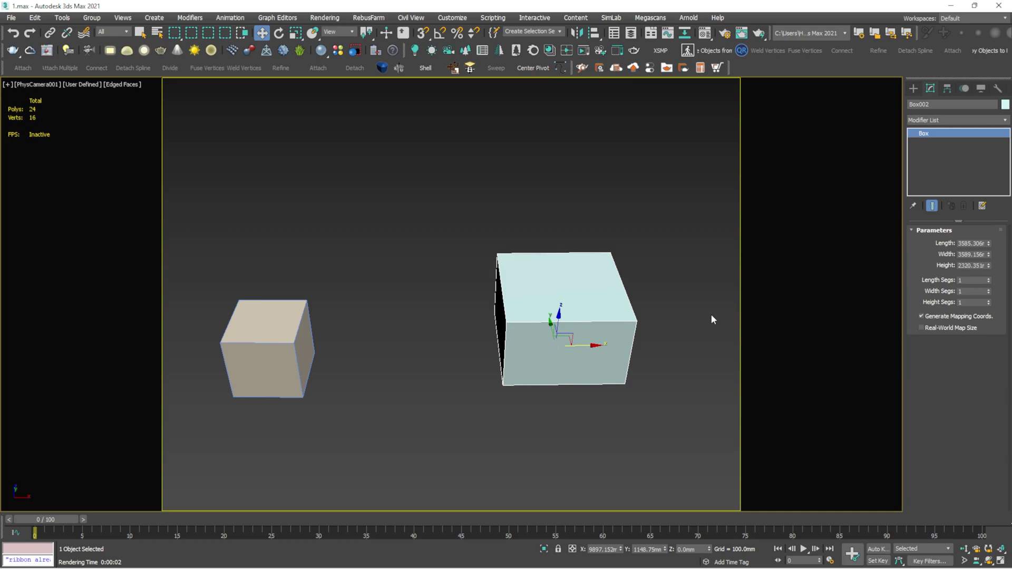
{"action": "key", "text": "shift+f"}
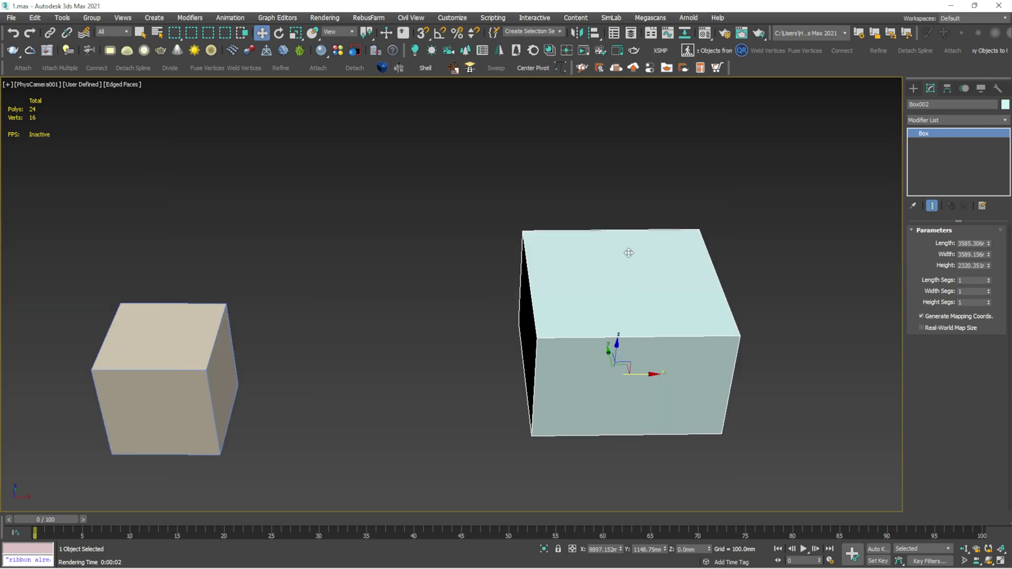
Hide all geometry in the camera view, show it again, and select the larger box.
{"action": "key", "text": "Delete"}
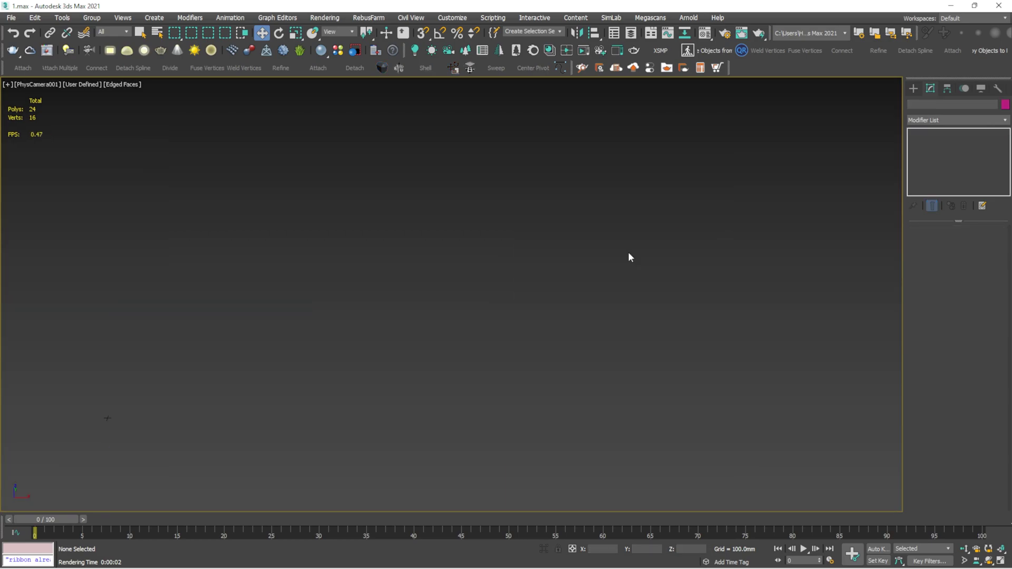
{"action": "middle_click_drag", "start_coordinate": [576, 264], "coordinate": [551, 257]}
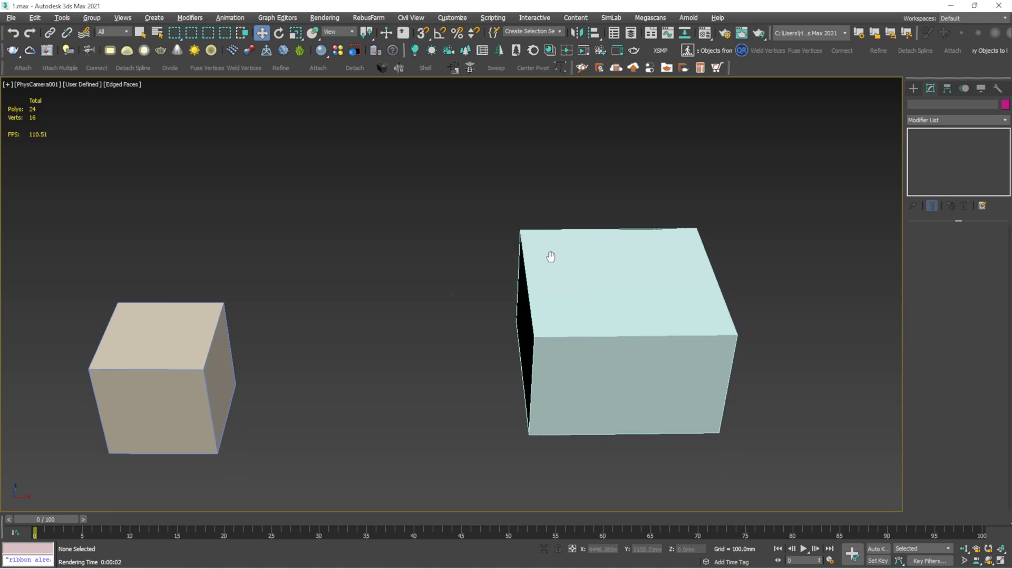
{"action": "left_click", "coordinate": [560, 317]}
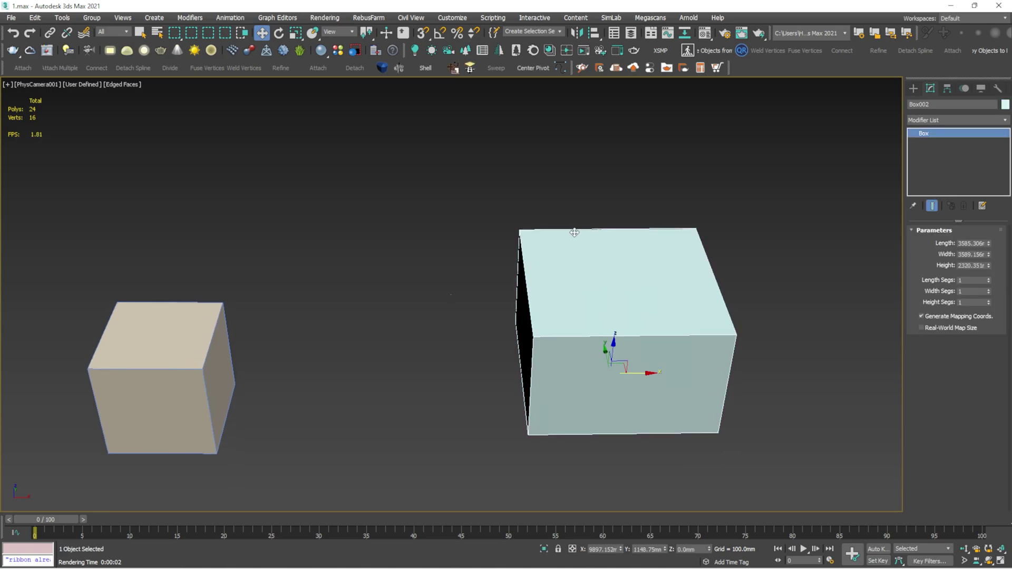
Switch to the Perspective view with nothing selected, and toggle the display of cameras off and back on.
{"action": "key", "text": "p"}
{"action": "middle_click_drag", "start_coordinate": [574, 232], "coordinate": [622, 190], "text": "alt"}
{"action": "scroll", "coordinate": [642, 174], "scroll_direction": "down", "scroll_amount": 5}
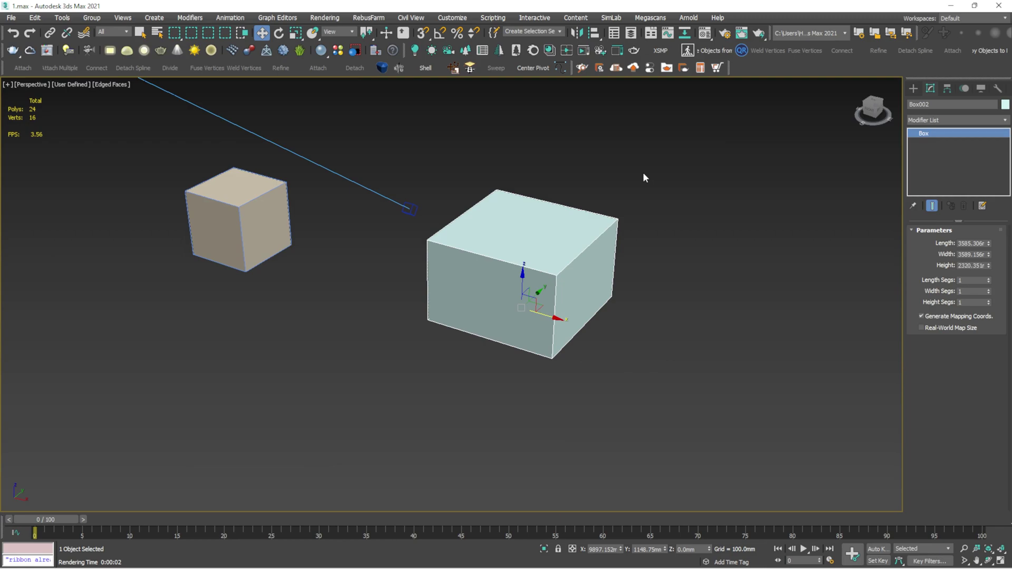
{"action": "left_click", "coordinate": [644, 174]}
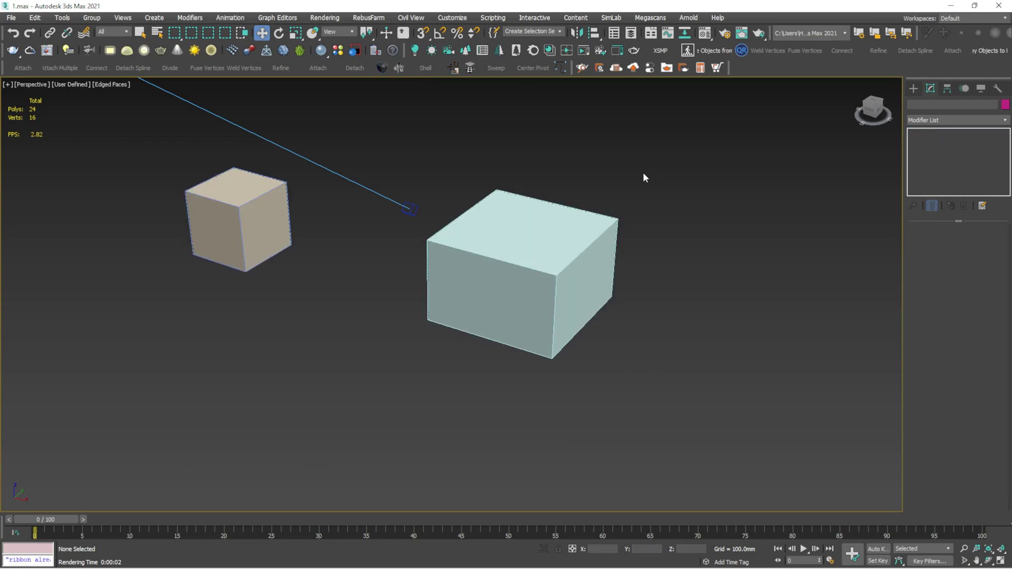
{"action": "key", "text": "shift+c"}
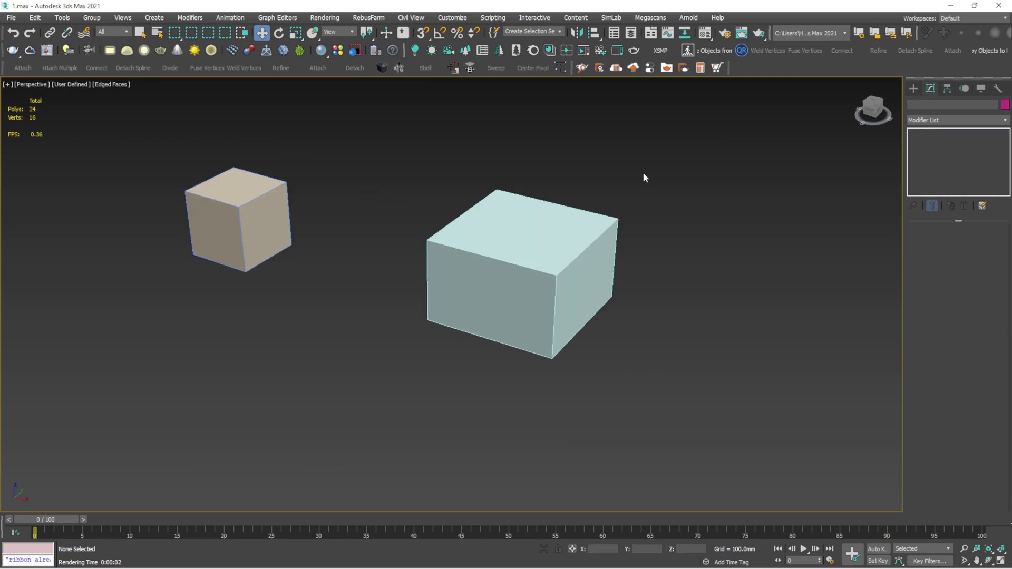
{"action": "middle_click_drag", "start_coordinate": [643, 174], "coordinate": [737, 308]}
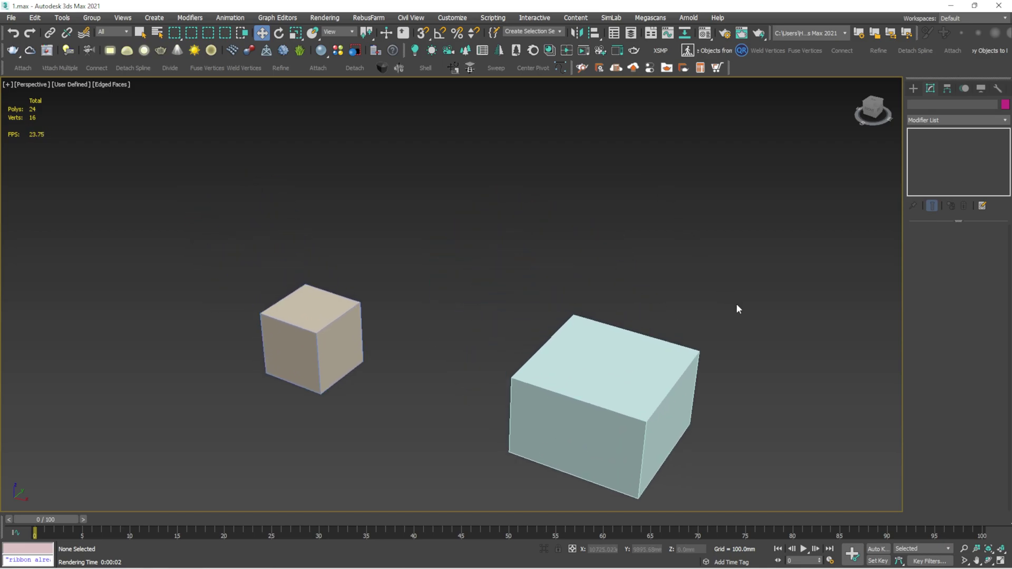
{"action": "scroll", "coordinate": [736, 304], "scroll_direction": "down", "scroll_amount": 8}
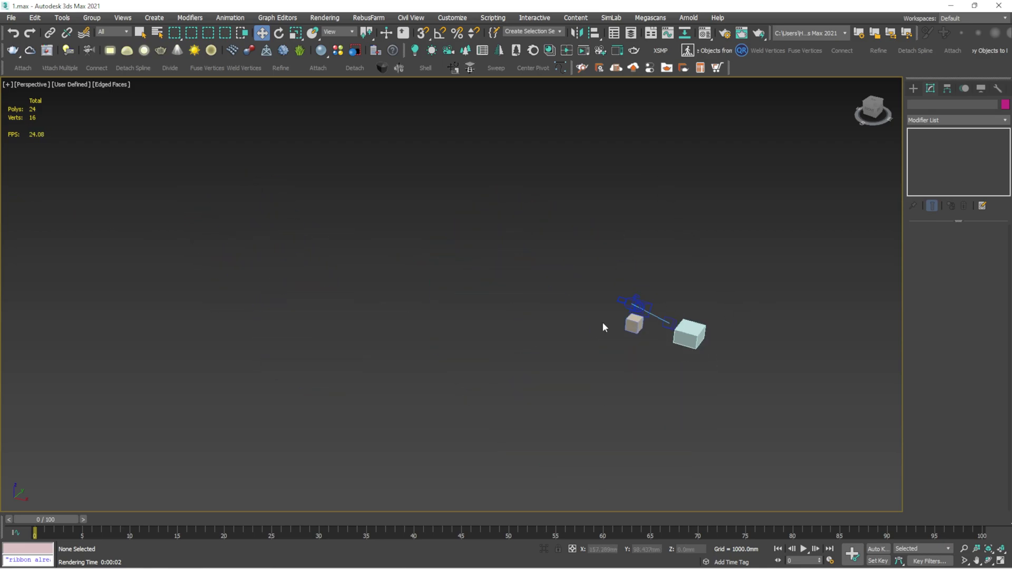
{"action": "scroll", "coordinate": [633, 303], "scroll_direction": "up", "scroll_amount": 5}
{"action": "scroll", "coordinate": [627, 302], "scroll_direction": "up", "scroll_amount": 4}
{"action": "scroll", "coordinate": [592, 297], "scroll_direction": "down", "scroll_amount": 2}
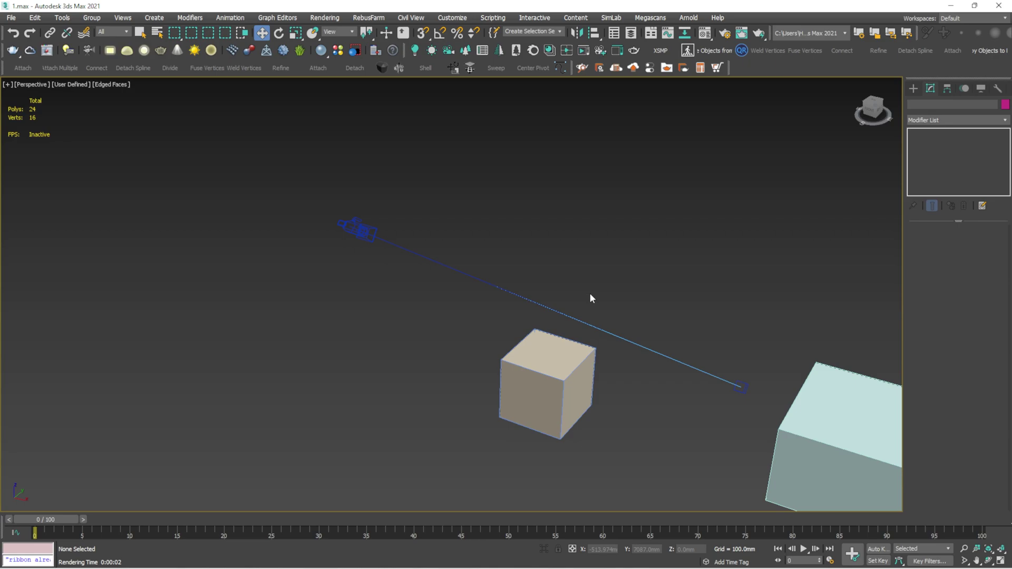
Switch to the PhysCamera001 view, return to the Perspective view, and hide the cameras.
{"action": "key", "text": "v"}
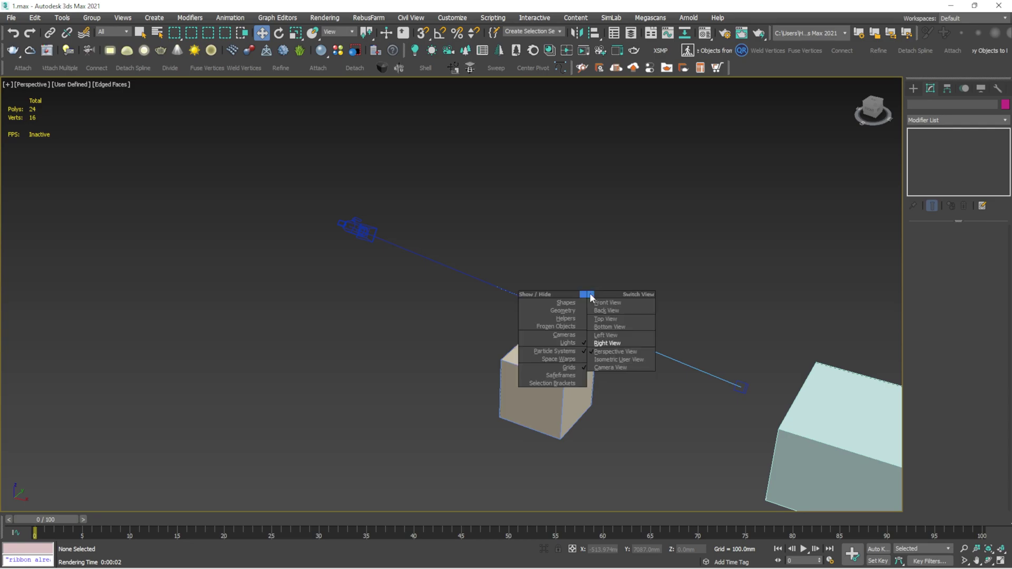
{"action": "key", "text": "c"}
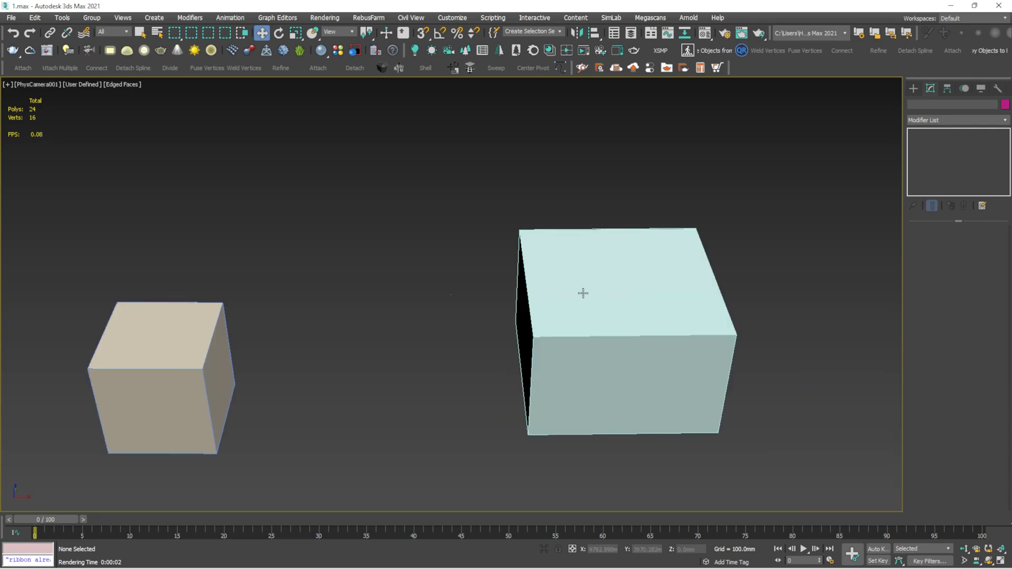
{"action": "key", "text": "p"}
{"action": "key", "text": "shift+z"}
{"action": "key", "text": "shift+z"}
{"action": "key", "text": "shift+z"}
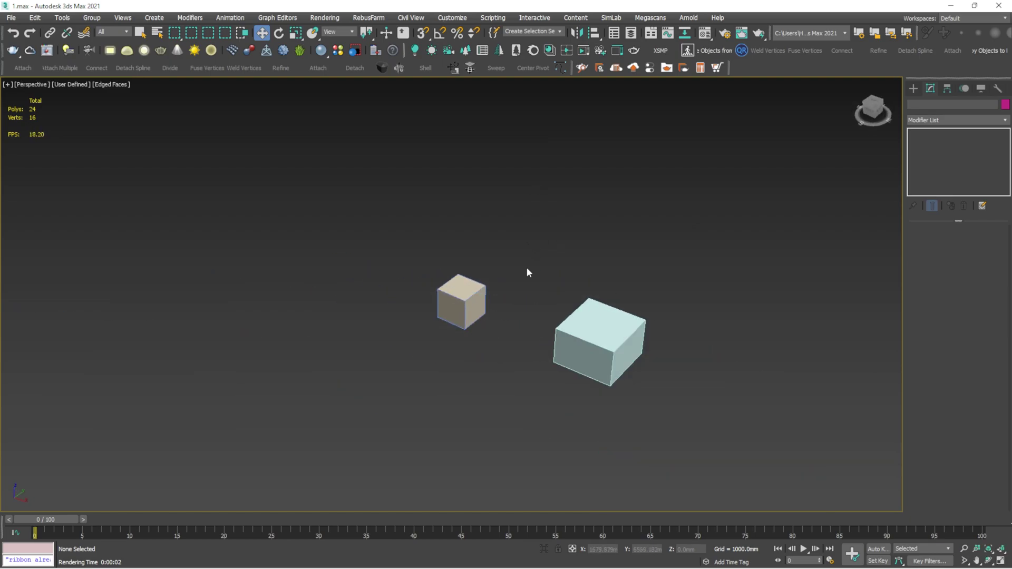
{"action": "scroll", "coordinate": [527, 273], "scroll_direction": "up", "scroll_amount": 3}
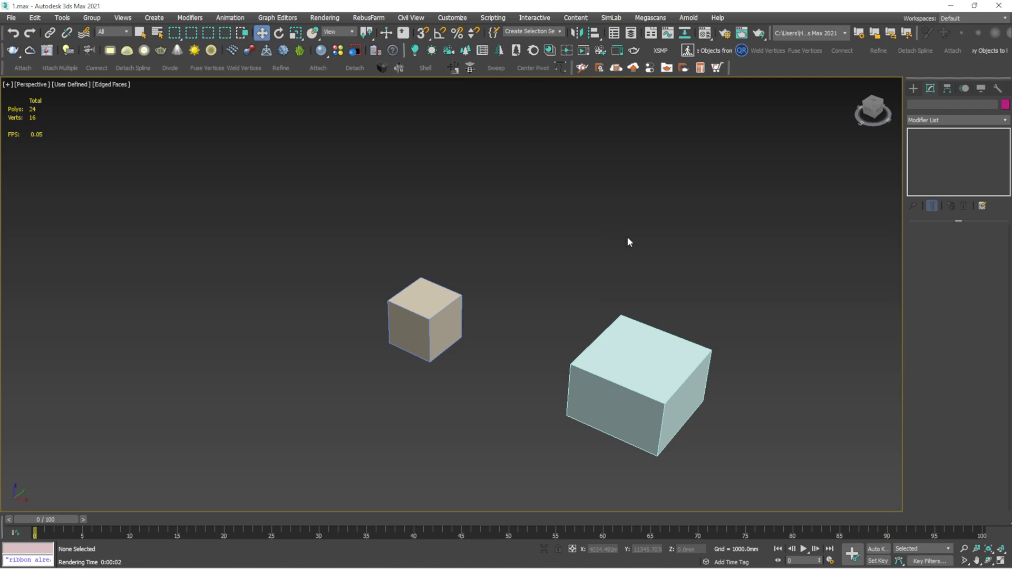
Select the larger box in the Perspective view and display selection brackets around it.
{"action": "scroll", "coordinate": [628, 240], "scroll_direction": "up", "scroll_amount": 5}
{"action": "scroll", "coordinate": [537, 250], "scroll_direction": "down", "scroll_amount": 2}
{"action": "left_click", "coordinate": [583, 244]}
{"action": "scroll", "coordinate": [547, 313], "scroll_direction": "up", "scroll_amount": 4}
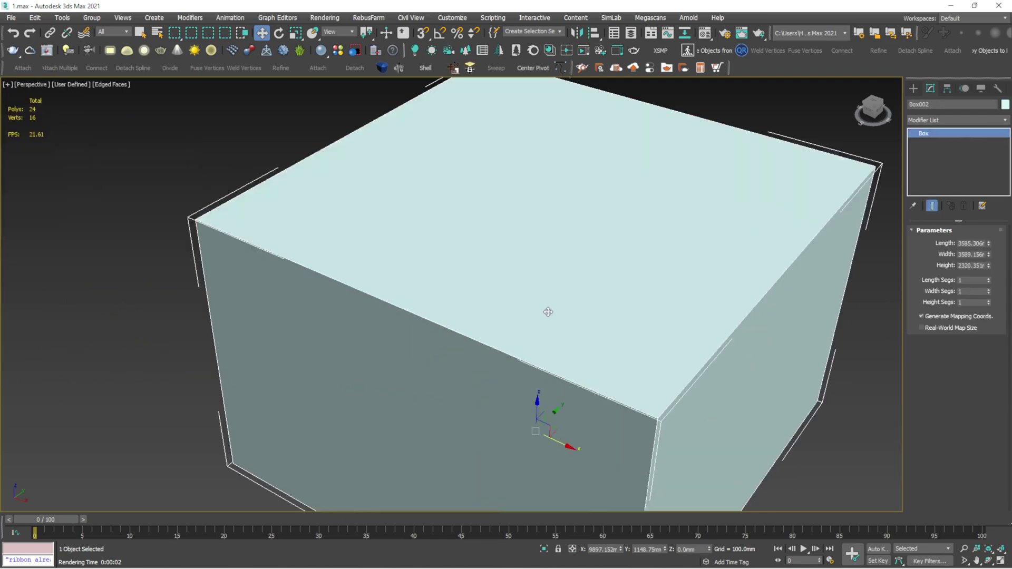
{"action": "scroll", "coordinate": [495, 229], "scroll_direction": "down", "scroll_amount": 3}
{"action": "left_click", "coordinate": [346, 173]}
{"action": "left_click", "coordinate": [389, 208]}
{"action": "scroll", "coordinate": [386, 209], "scroll_direction": "up", "scroll_amount": 2}
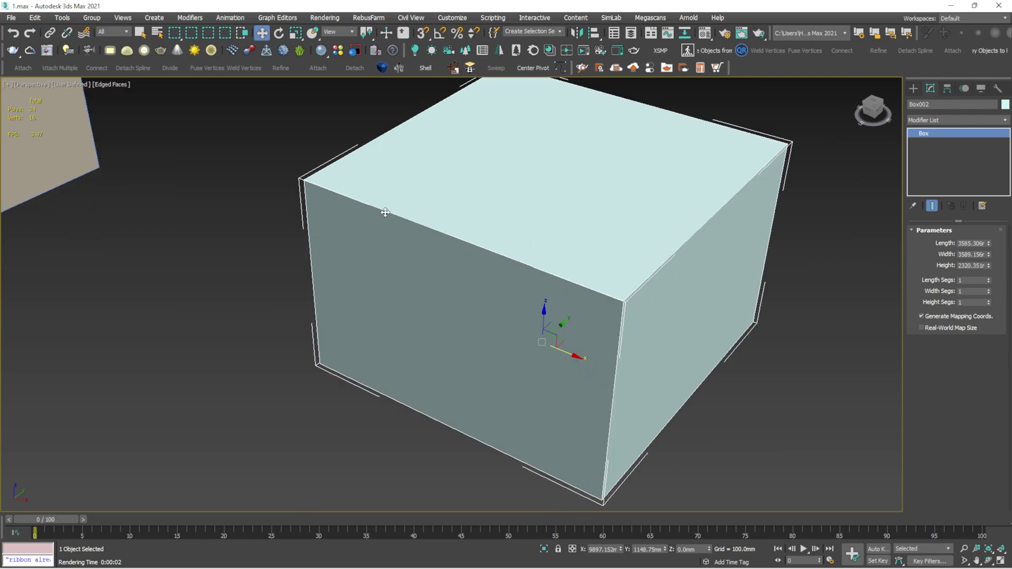
{"action": "scroll", "coordinate": [384, 210], "scroll_direction": "up", "scroll_amount": 1}
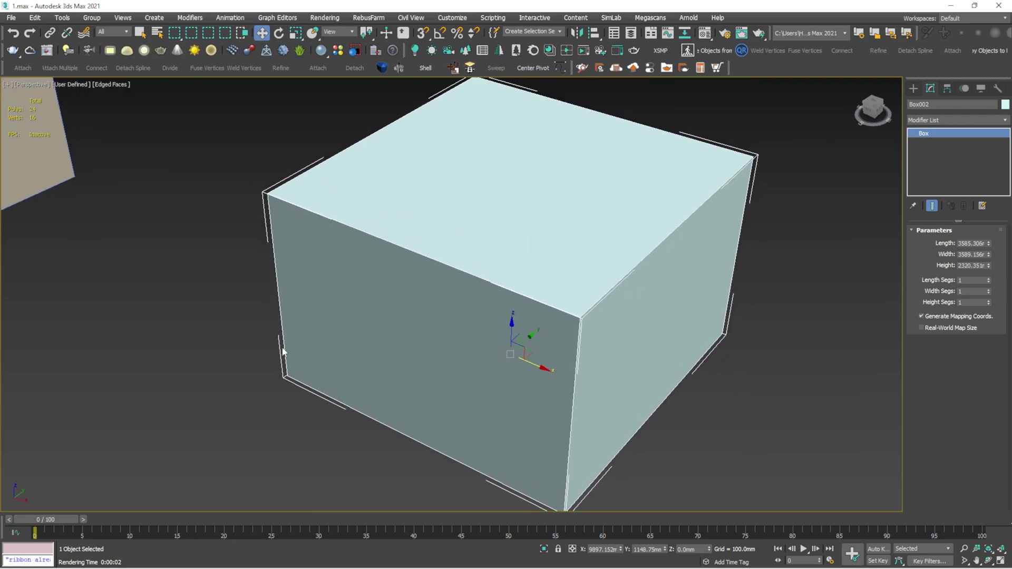
Hide the selection brackets around the larger box while keeping it selected.
{"action": "key", "text": "z"}
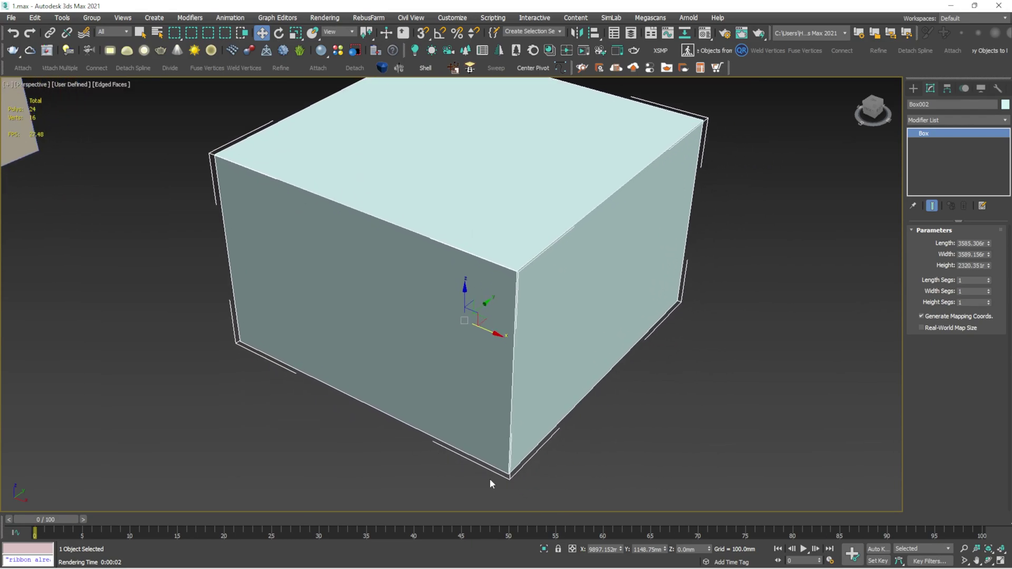
{"action": "middle_click_drag", "start_coordinate": [560, 389], "coordinate": [519, 443]}
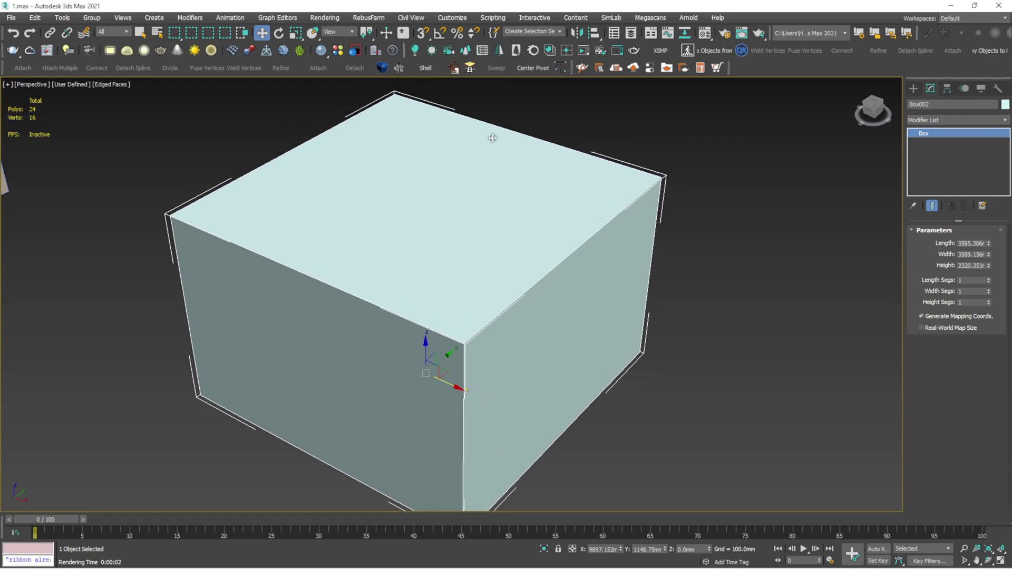
{"action": "left_click", "coordinate": [474, 152]}
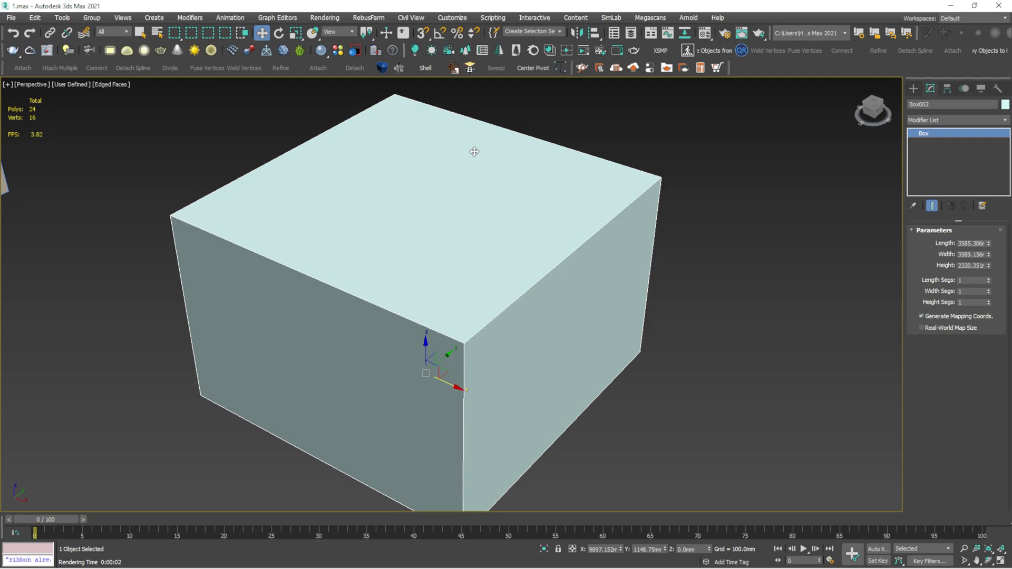
Select both boxes with a region, clear and repeat that selection, and reduce it to the larger box.
{"action": "scroll", "coordinate": [305, 131], "scroll_direction": "down", "scroll_amount": 5}
{"action": "scroll", "coordinate": [234, 158], "scroll_direction": "down", "scroll_amount": 2}
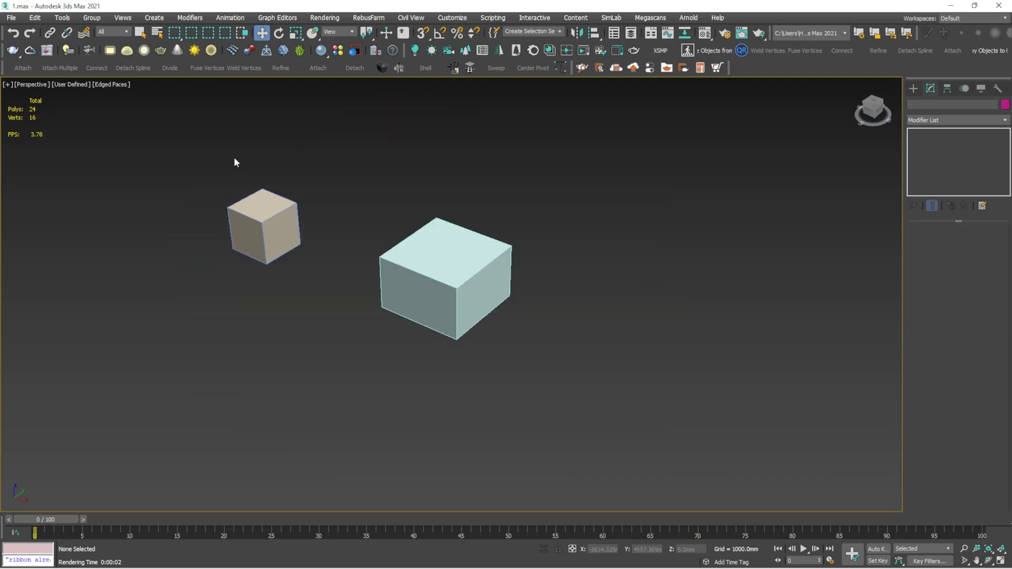
{"action": "left_click_drag", "start_coordinate": [185, 138], "coordinate": [585, 331]}
{"action": "left_click", "coordinate": [585, 336]}
{"action": "left_click_drag", "start_coordinate": [172, 135], "coordinate": [615, 369]}
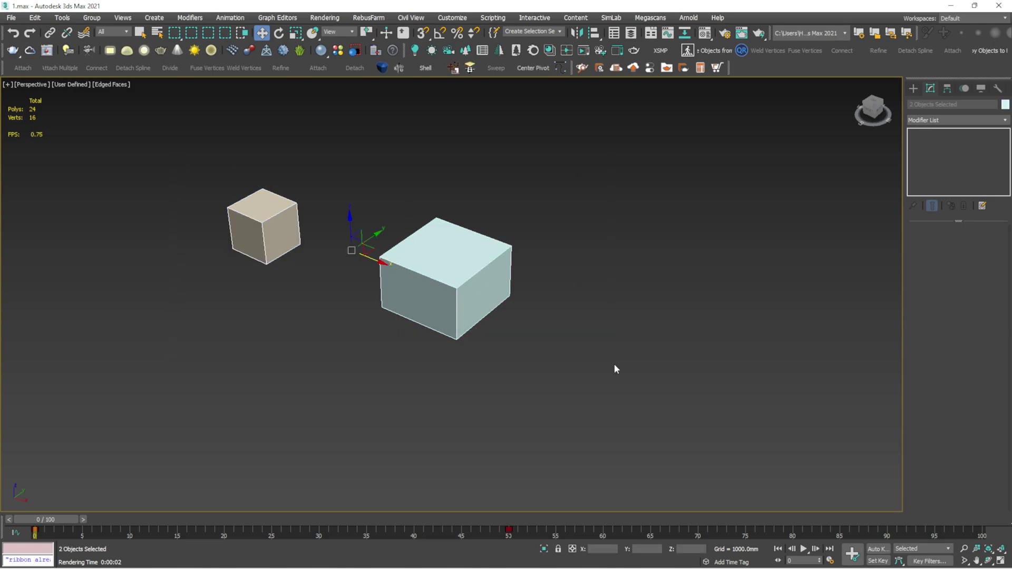
{"action": "left_click", "coordinate": [586, 366]}
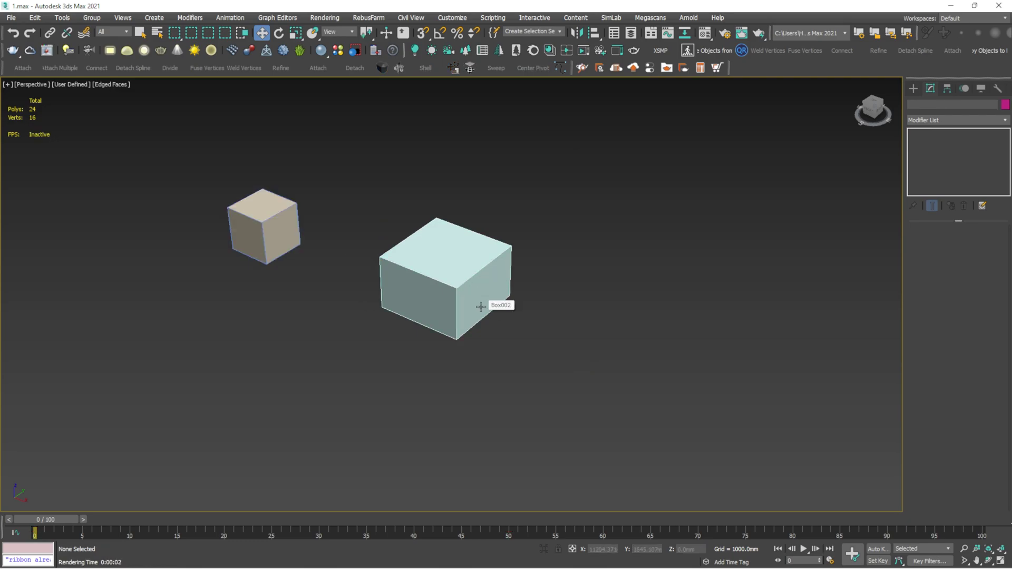
{"action": "left_click_drag", "start_coordinate": [200, 167], "coordinate": [672, 396]}
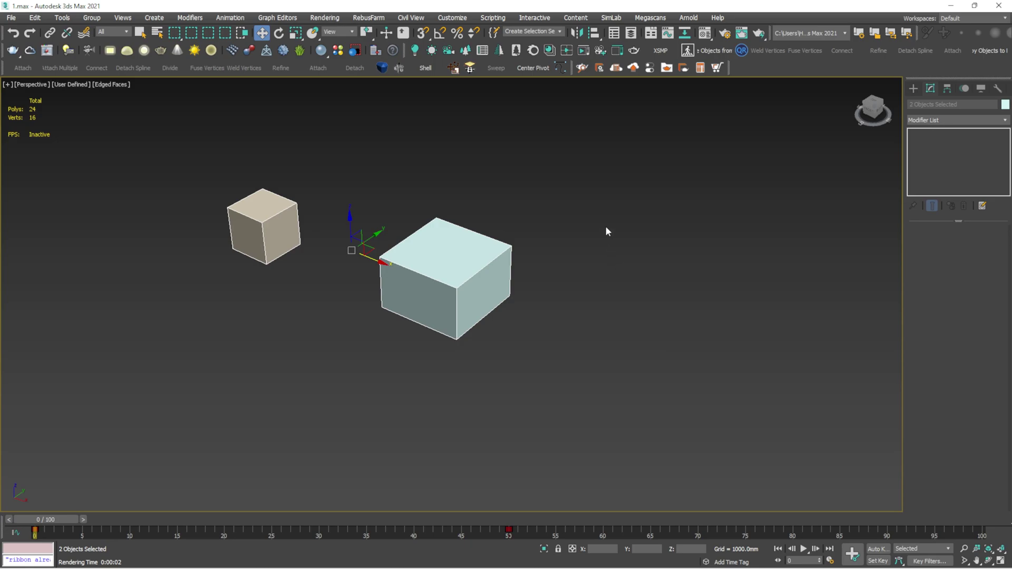
{"action": "left_click", "coordinate": [449, 250]}
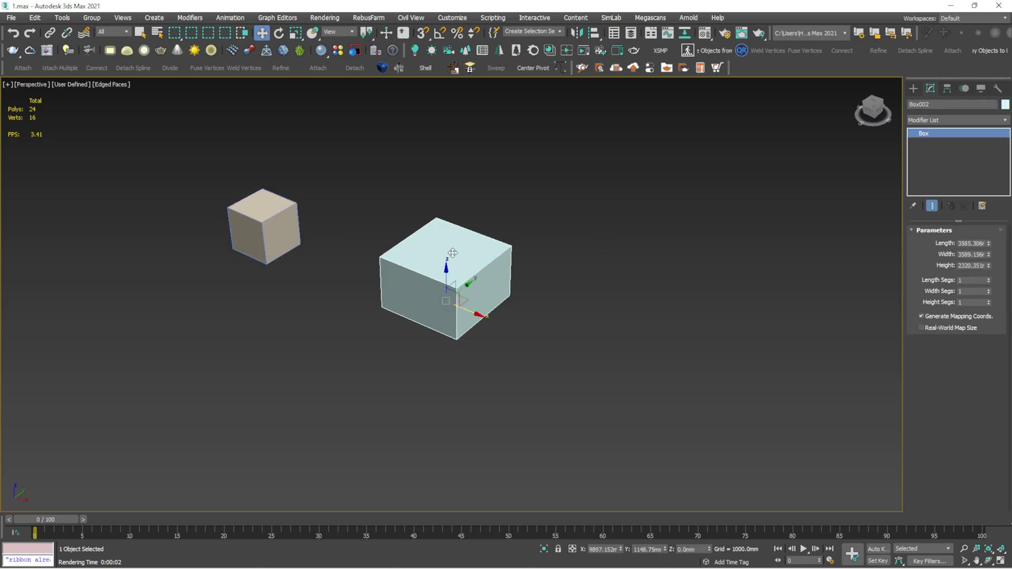